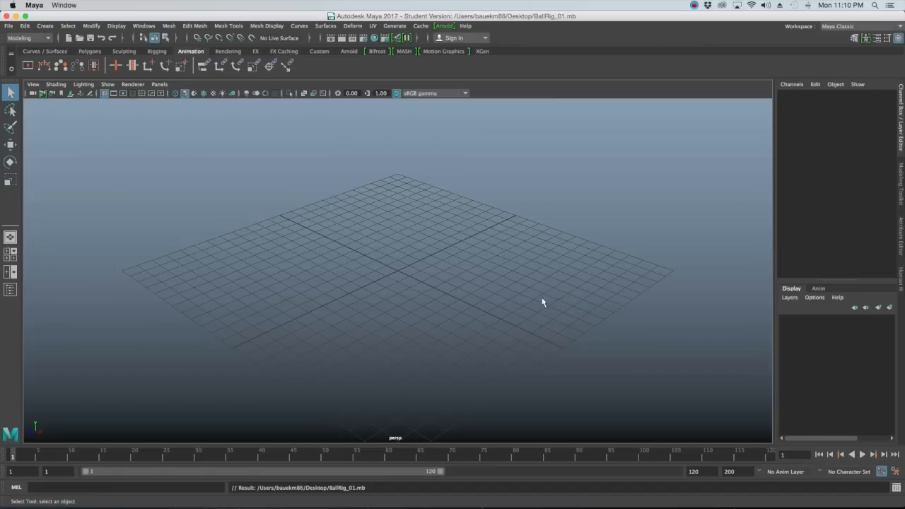
# Step: Create a polygon sphere at the grid origin
pyautogui.moveTo(421, 256)
pyautogui.keyDown('alt'); pyautogui.mouseDown()
pyautogui.moveTo(415, 260)
pyautogui.moveTo(418, 251)
pyautogui.mouseUp(); pyautogui.keyUp('alt')
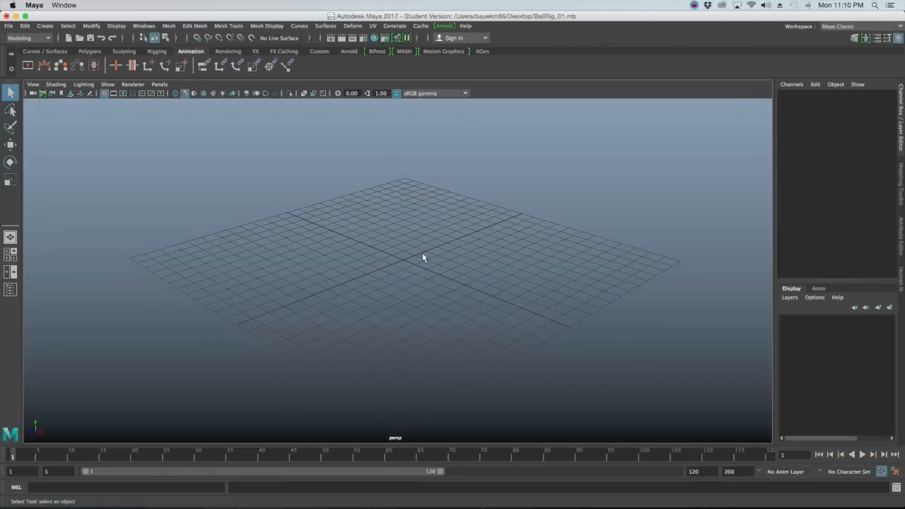
pyautogui.press('space')
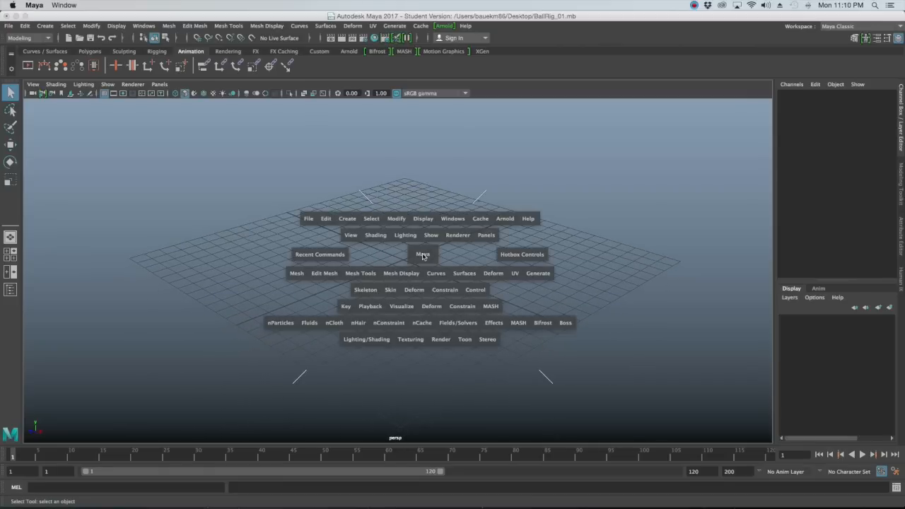
pyautogui.click(347, 219)
pyautogui.moveTo(369, 254)
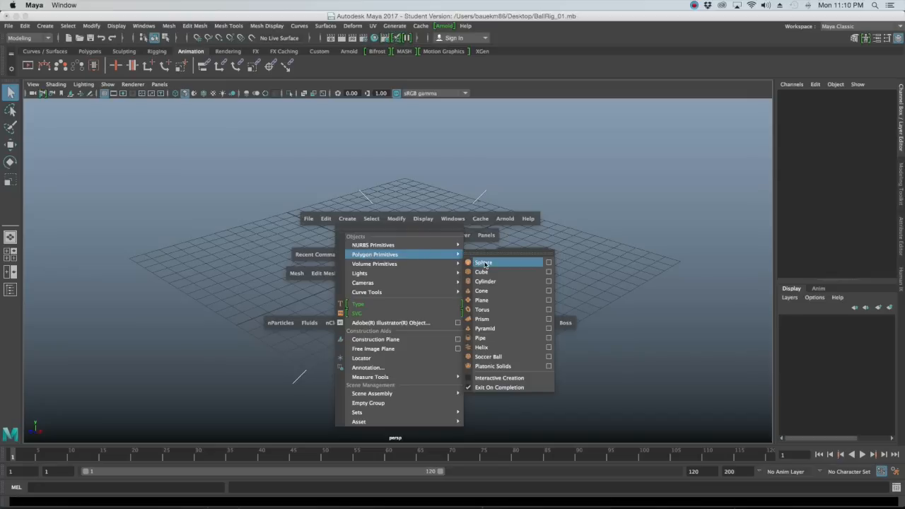
pyautogui.click(485, 263)
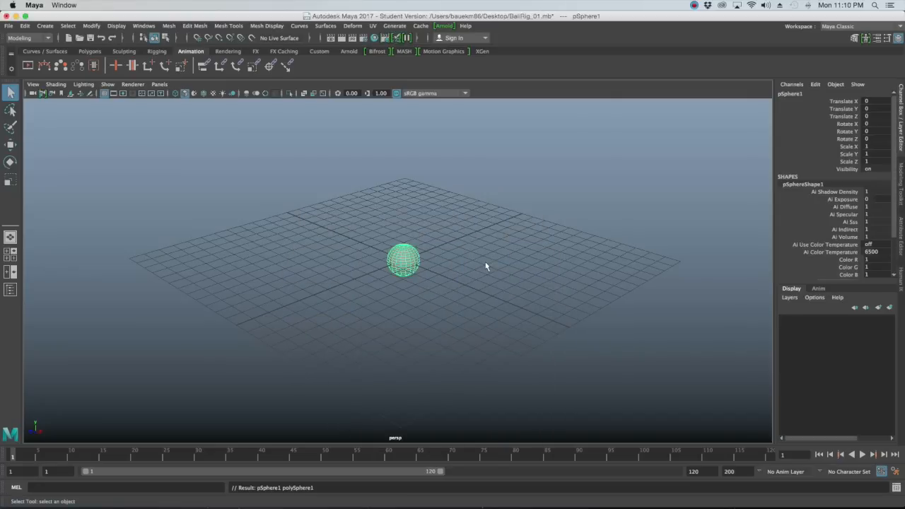
pyautogui.press('f')
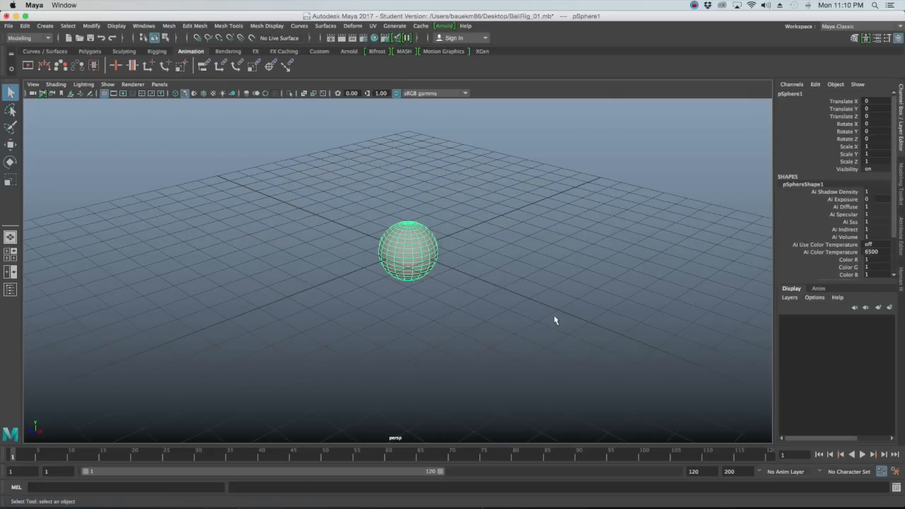
# Step: Rename the polygon sphere as Ball
pyautogui.doubleClick(796, 95)
pyautogui.write('Ba')
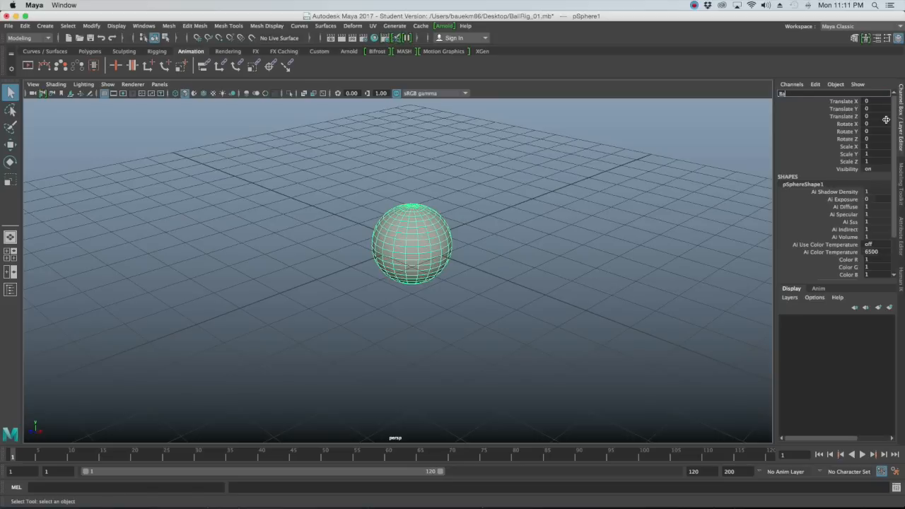
pyautogui.write('ll')
pyautogui.press('Return')
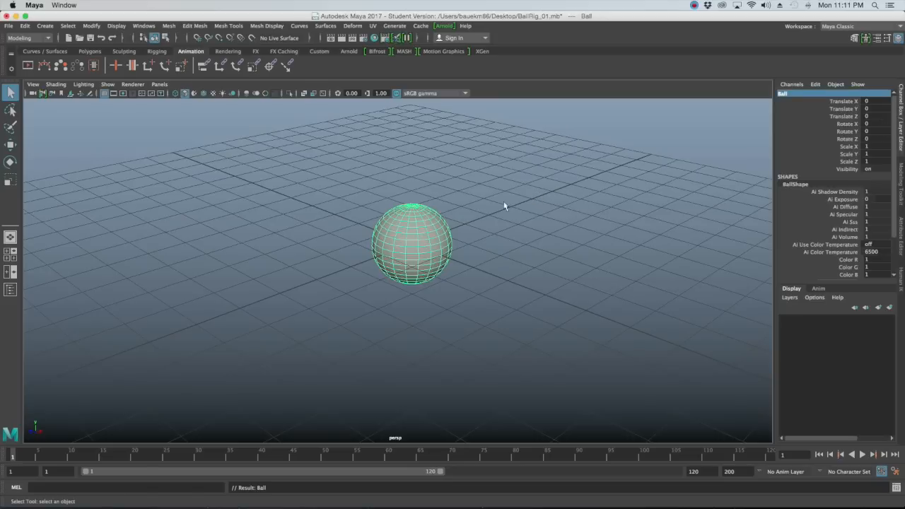
# Step: Show the ball in the full-size side view with wireframe displayed over the shading
pyautogui.press('5')
pyautogui.press('f')
pyautogui.click(522, 236)
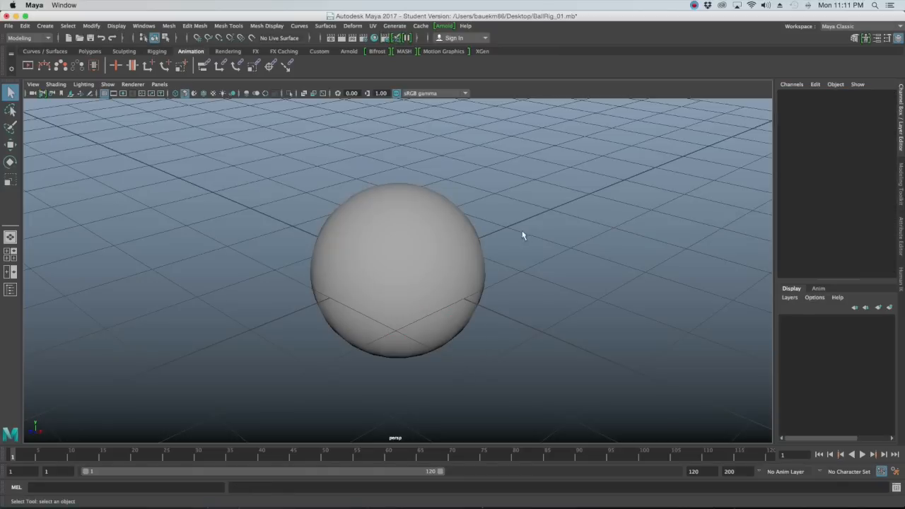
pyautogui.click(465, 248)
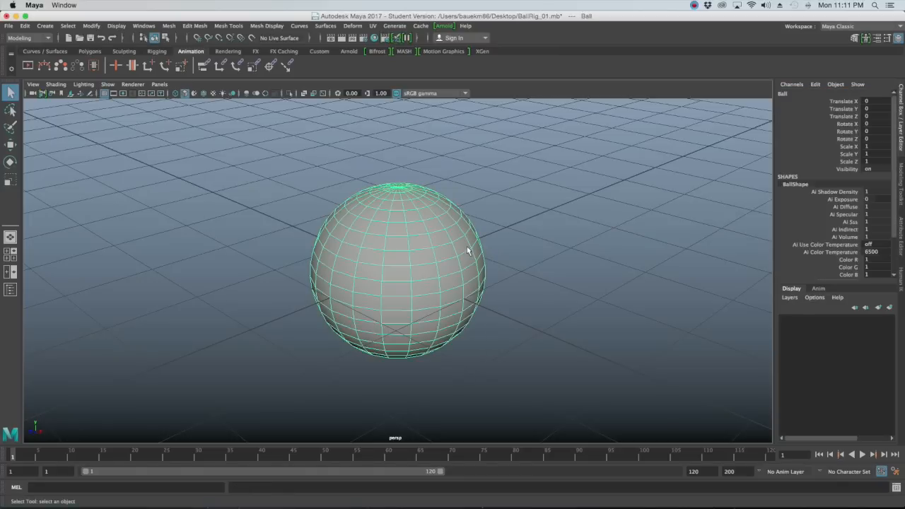
pyautogui.press('space')
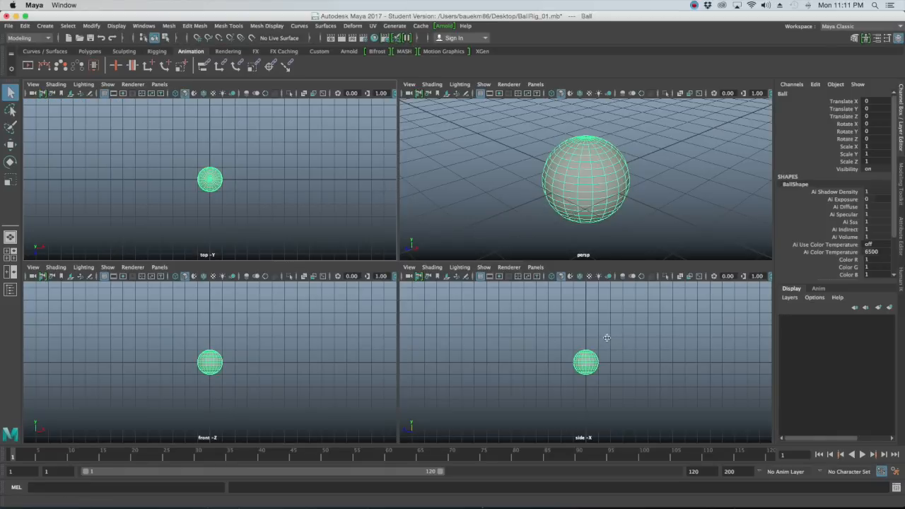
pyautogui.press('space')
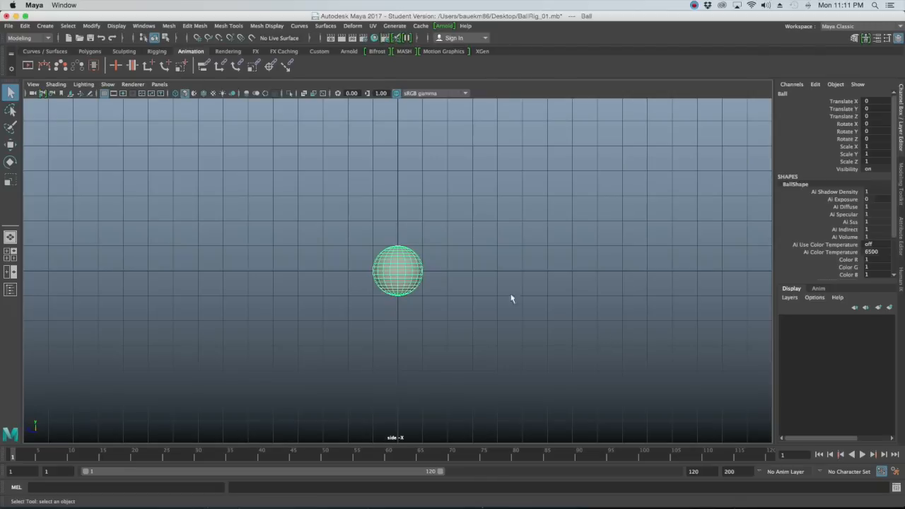
pyautogui.click(460, 224)
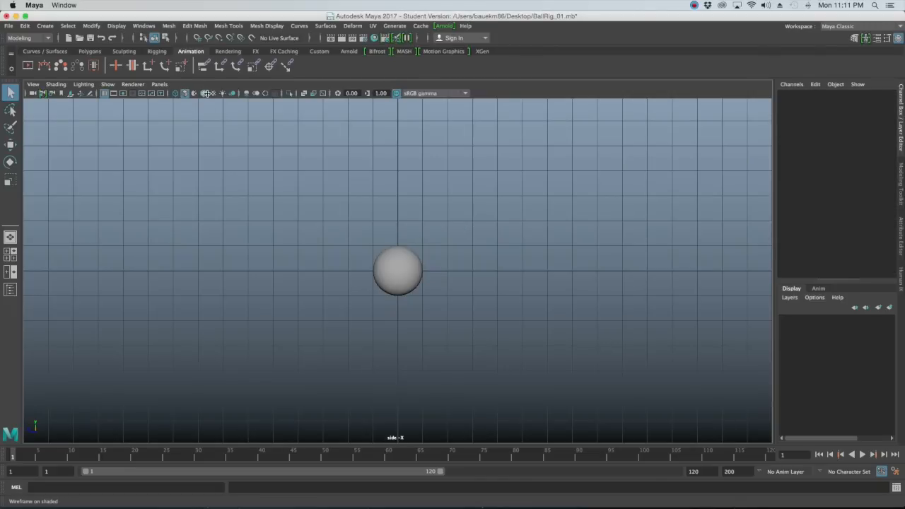
pyautogui.click(204, 94)
pyautogui.scroll(3, 431, 231)
pyautogui.scroll(3, 467, 249)
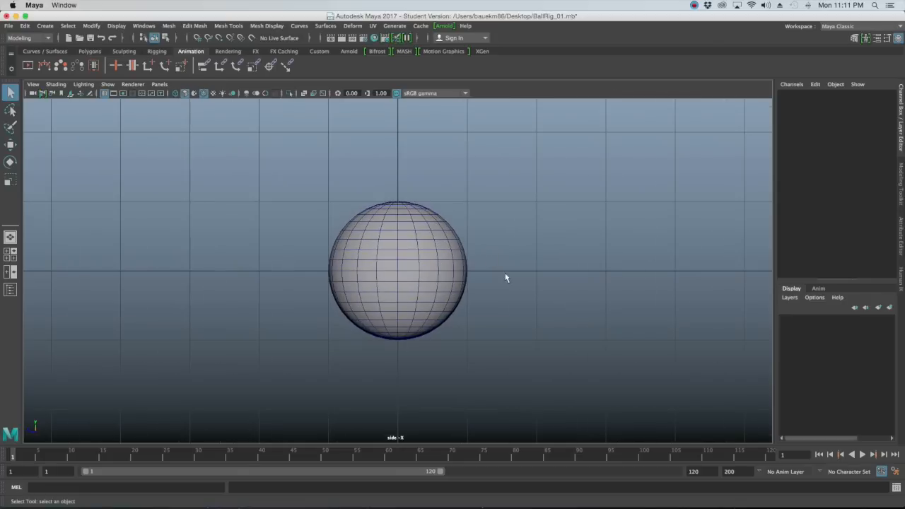
pyautogui.scroll(-5, 502, 275)
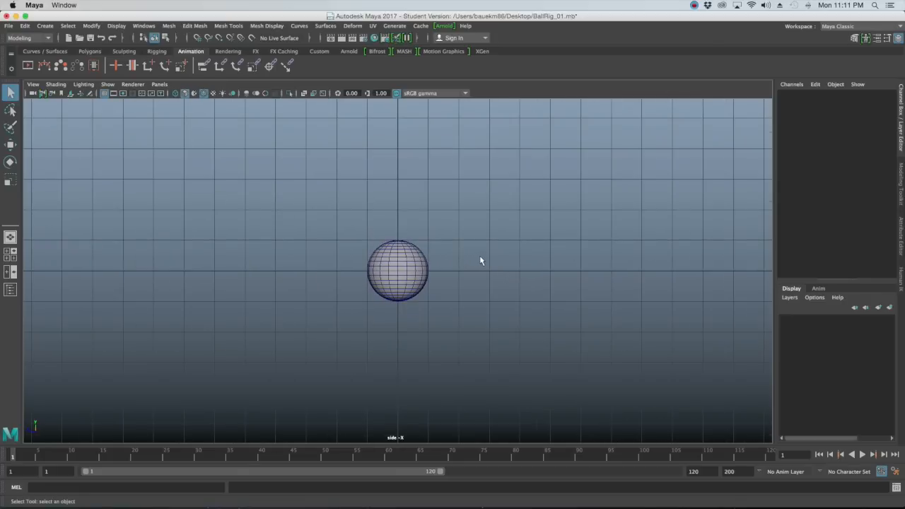
# Step: Create a NURBS circle at the origin and scale it up uniformly to about 1.86, larger than the ball
pyautogui.press('space')
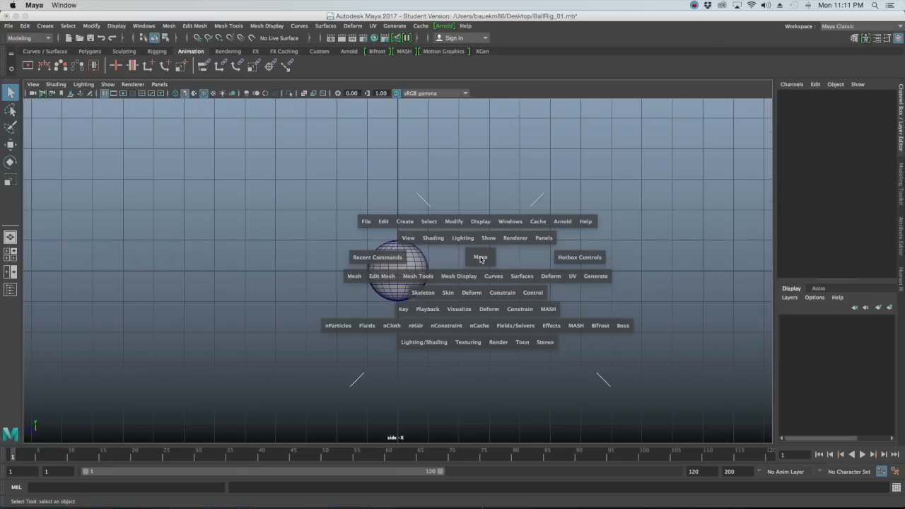
pyautogui.click(410, 223)
pyautogui.moveTo(429, 248)
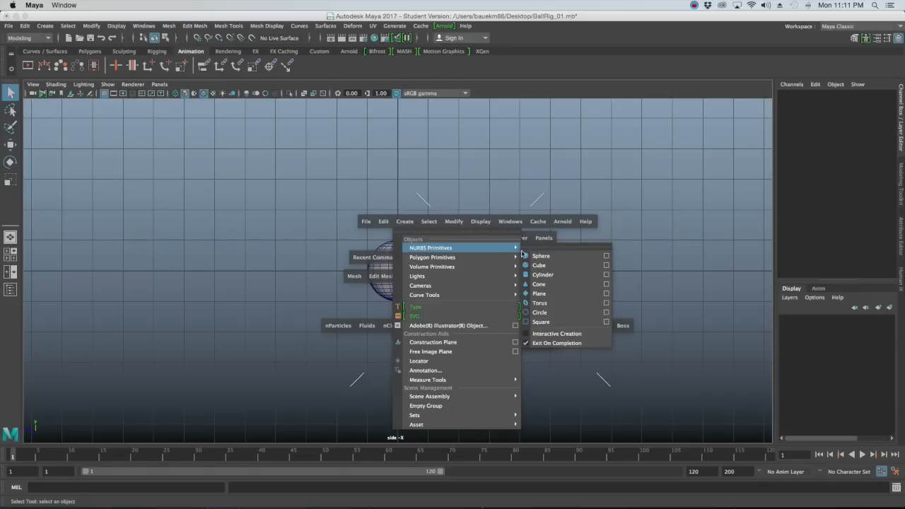
pyautogui.click(558, 313)
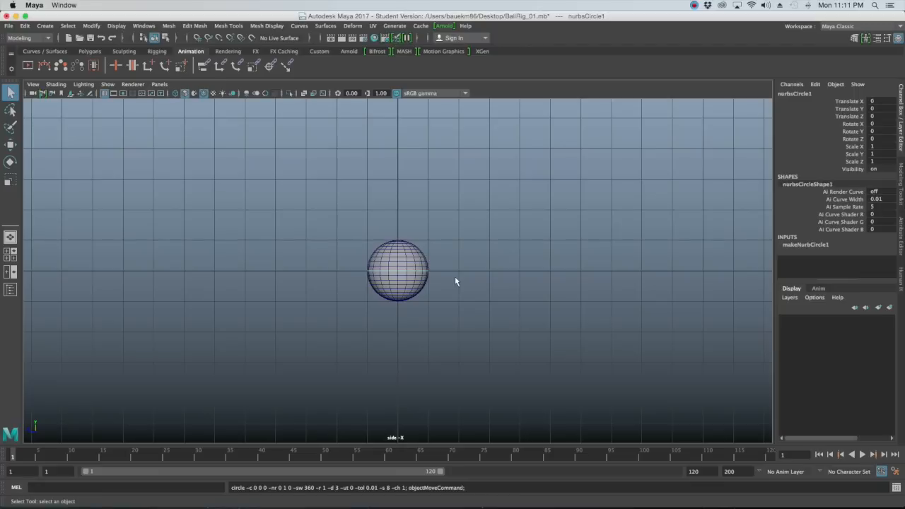
pyautogui.press('r')
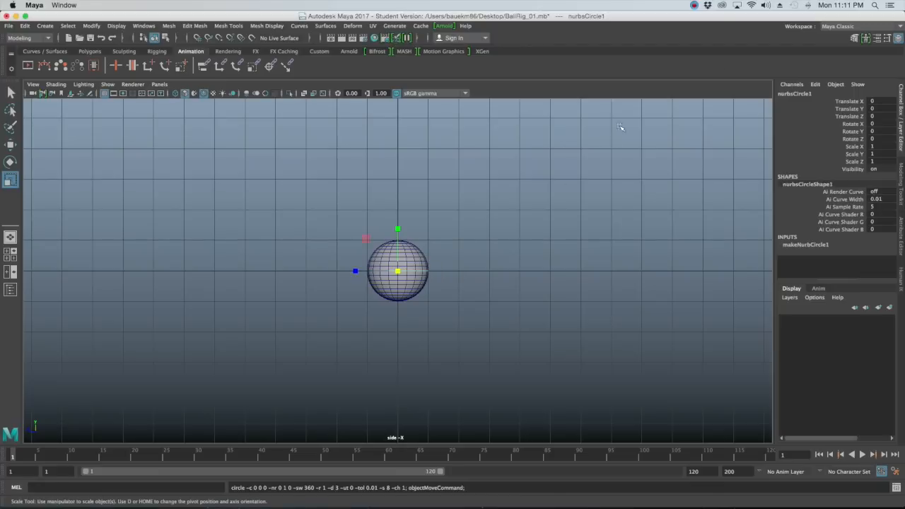
pyautogui.moveTo(399, 271); pyautogui.dragTo(441, 268)
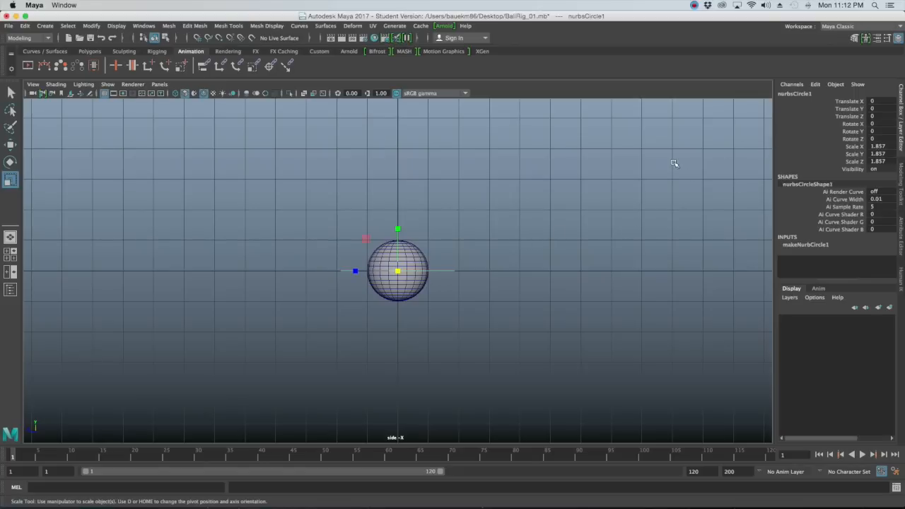
# Step: Stand the NURBS circle upright around the ball by setting its Rotate Z to 90
pyautogui.press('e')
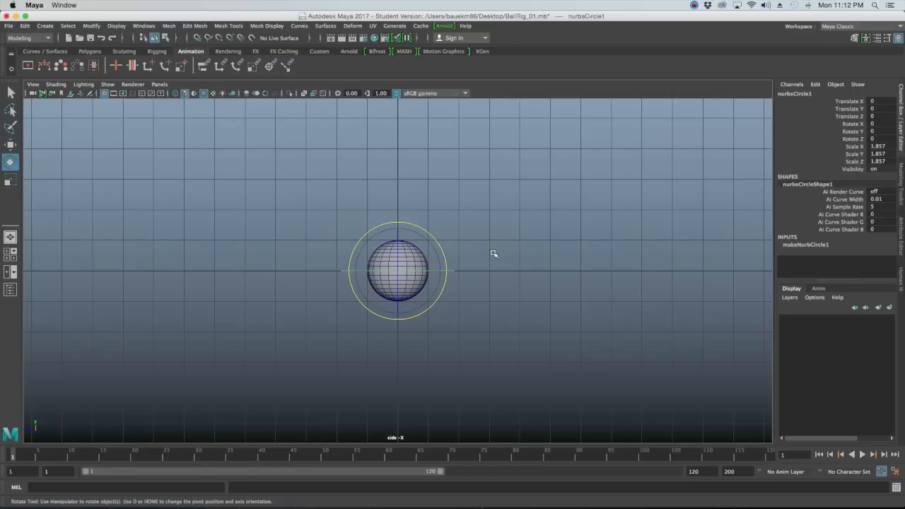
pyautogui.moveTo(400, 237); pyautogui.dragTo(396, 265)
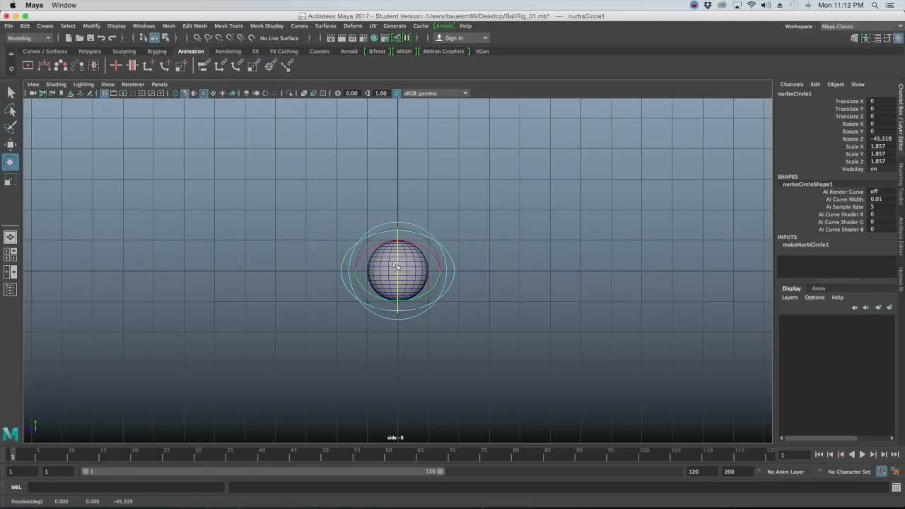
pyautogui.click(891, 138)
pyautogui.write('90')
pyautogui.press('Return')
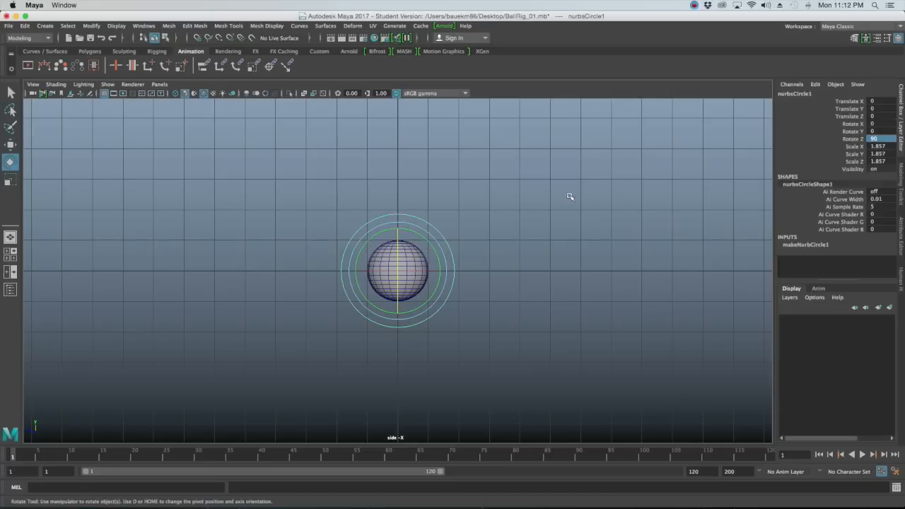
# Step: Set the NURBS circle's Scale X, Scale Y and Scale Z to 2
pyautogui.click(501, 227)
pyautogui.moveTo(460, 209); pyautogui.dragTo(431, 229)
pyautogui.scroll(3, 448, 226)
pyautogui.press('r')
pyautogui.moveTo(398, 271); pyautogui.dragTo(406, 271)
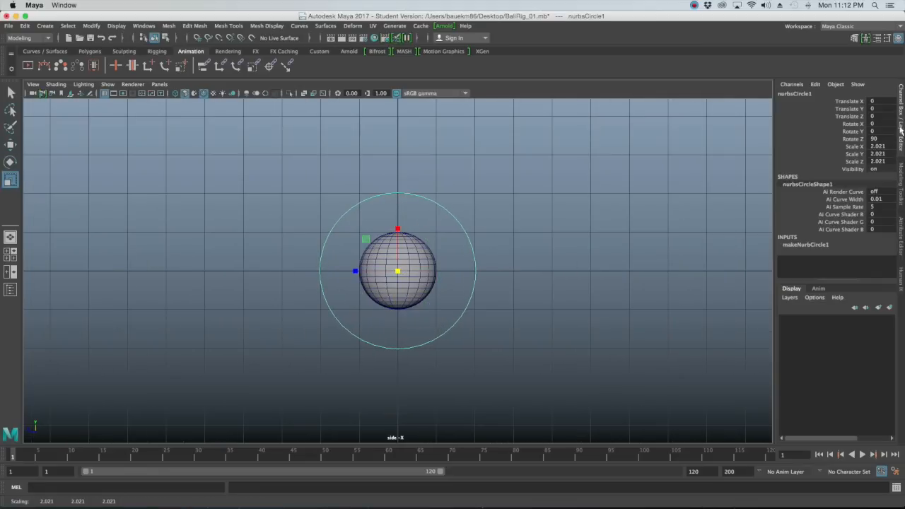
pyautogui.moveTo(879, 145); pyautogui.dragTo(885, 161)
pyautogui.write('2')
pyautogui.press('Return')
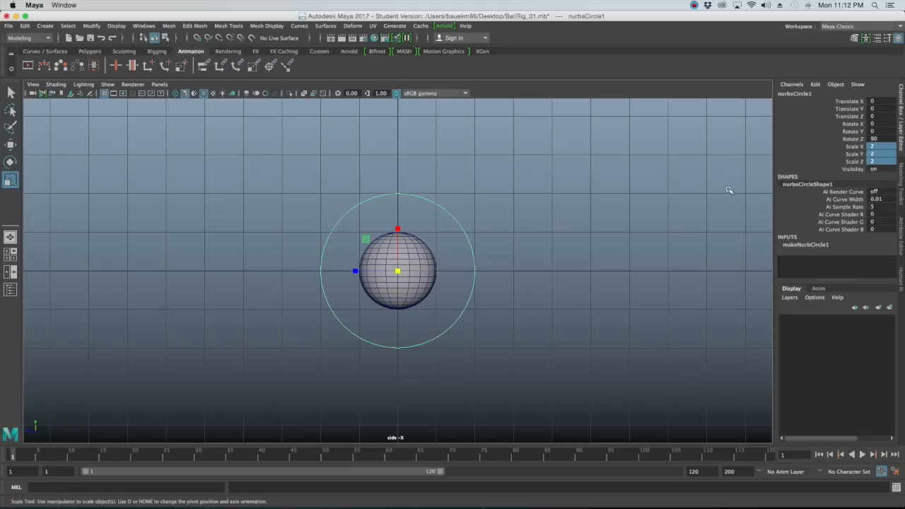
pyautogui.click(580, 196)
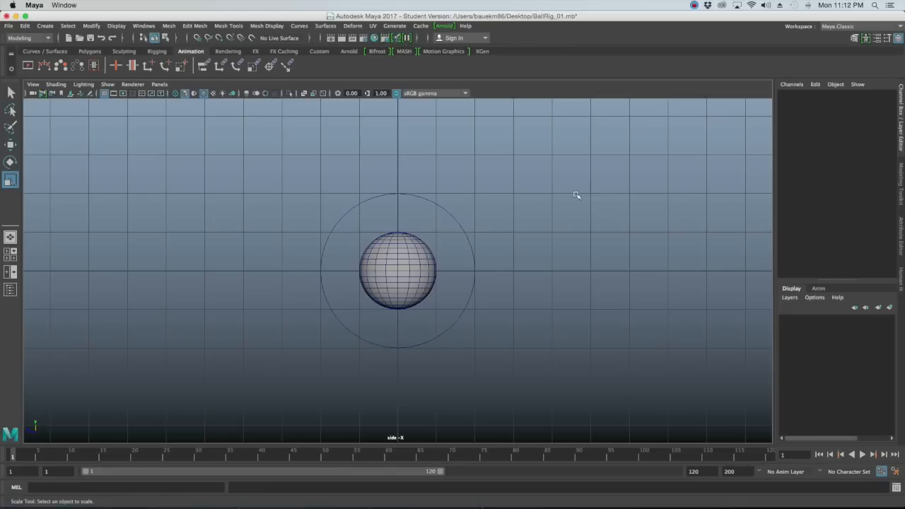
# Step: Freeze the transformations of the NURBS circle around the ball
pyautogui.click(470, 226)
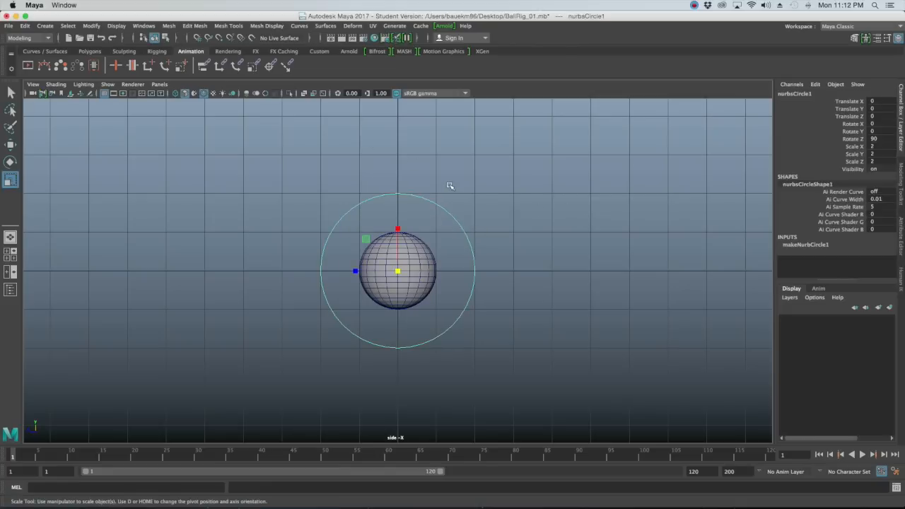
pyautogui.click(91, 26)
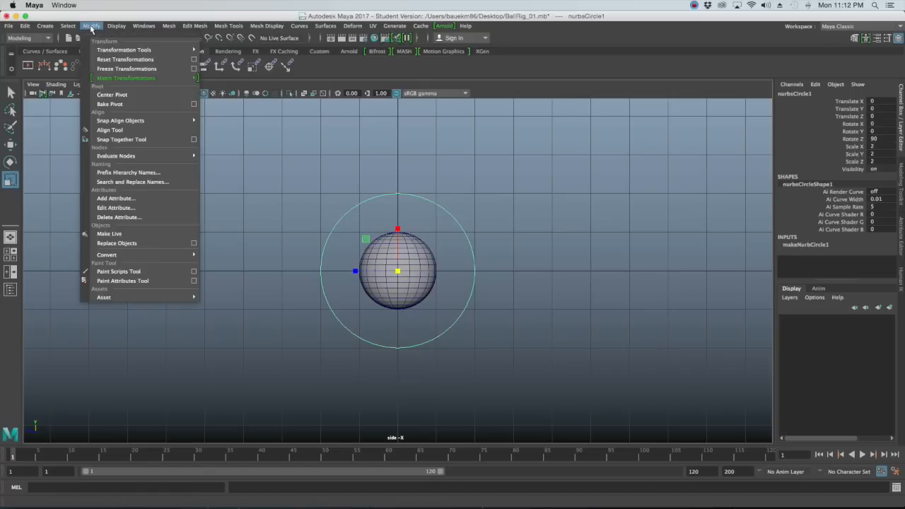
pyautogui.click(122, 69)
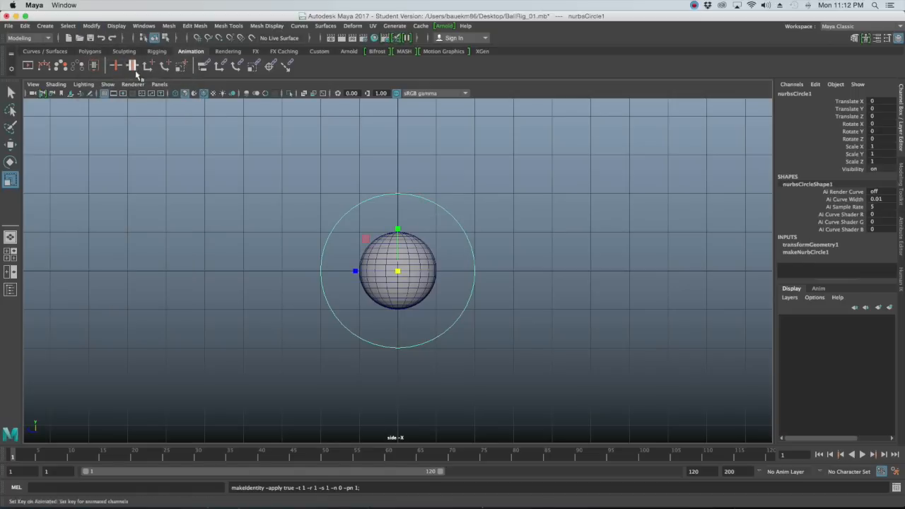
pyautogui.click(442, 167)
pyautogui.moveTo(439, 173); pyautogui.dragTo(409, 208)
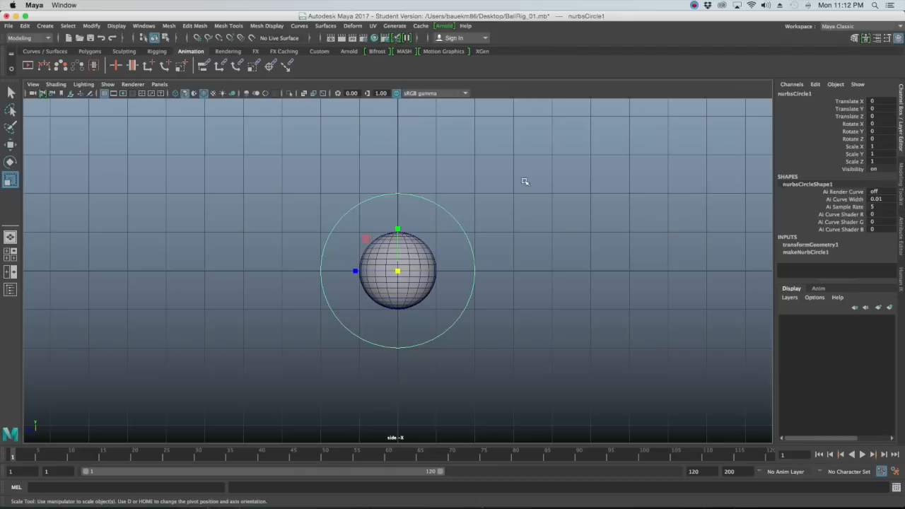
# Step: Rename the NURBS circle as MasterMove
pyautogui.click(490, 200)
pyautogui.moveTo(461, 190); pyautogui.dragTo(430, 210)
pyautogui.doubleClick(795, 95)
pyautogui.write('Ma')
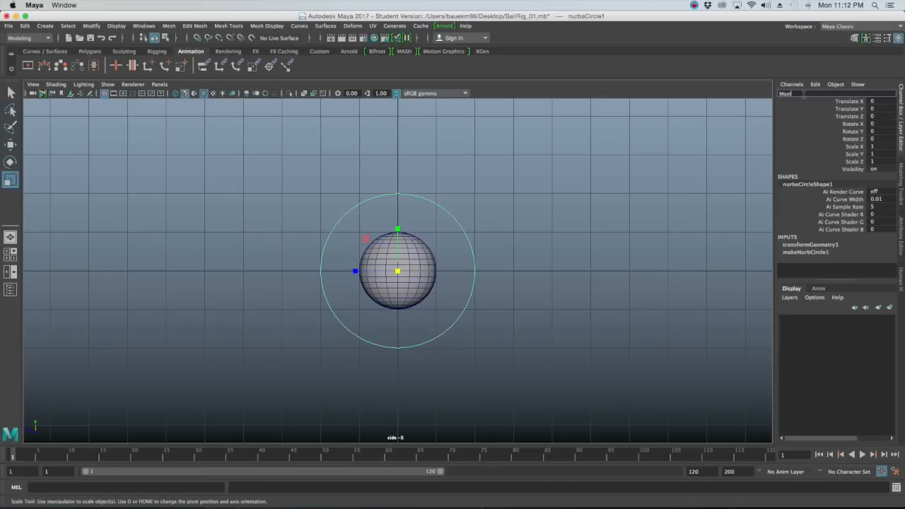
pyautogui.write('sterMove')
pyautogui.press('Return')
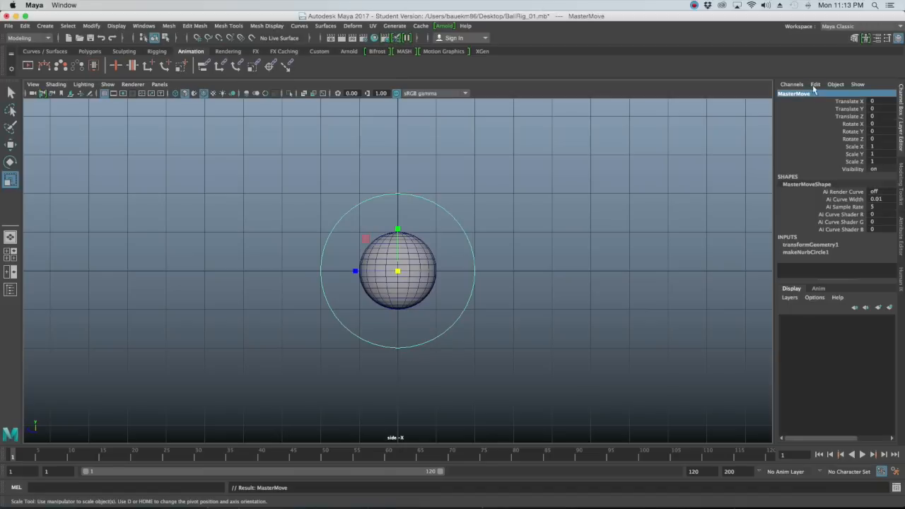
pyautogui.click(598, 133)
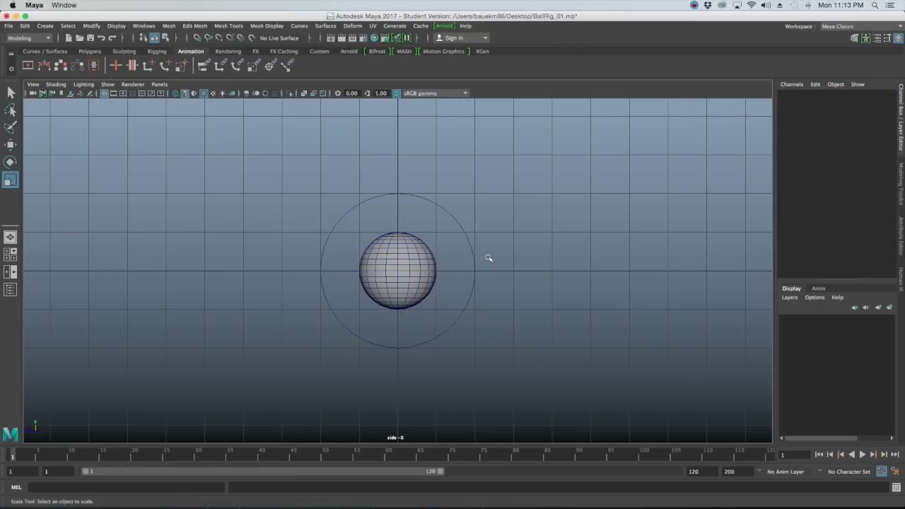
pyautogui.click(433, 249)
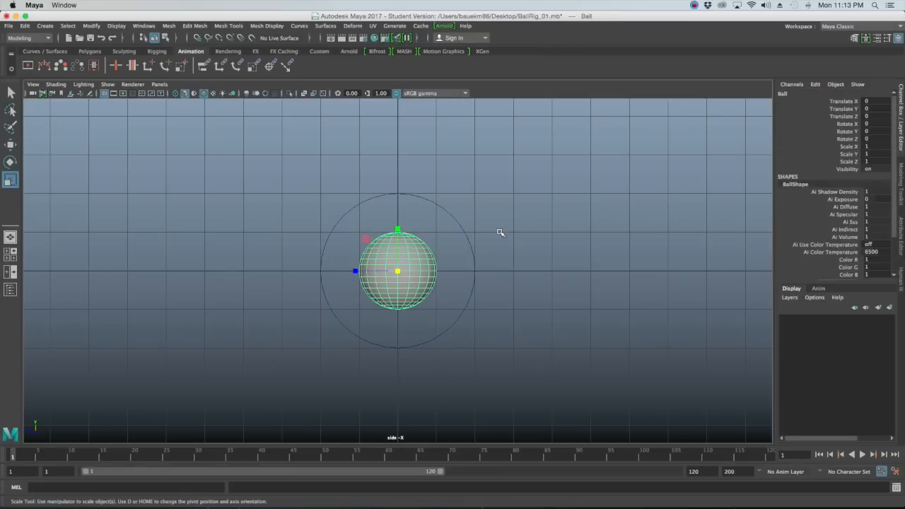
pyautogui.click(467, 230)
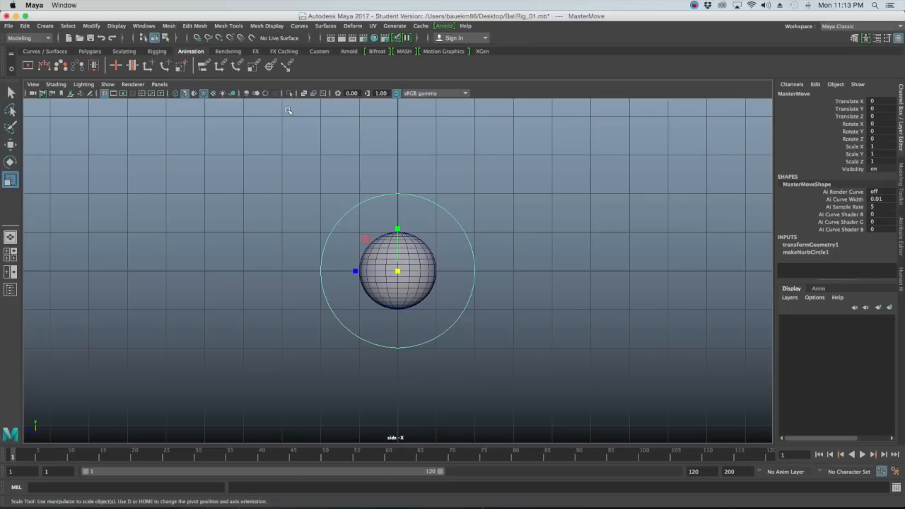
pyautogui.click(400, 183)
pyautogui.click(398, 195)
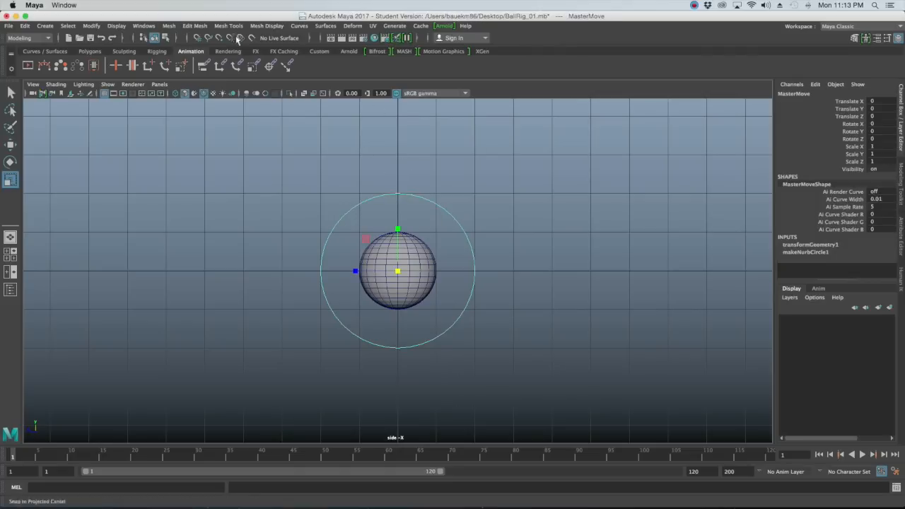
pyautogui.click(457, 172)
# Step: Open the Outliner and make its window taller, clear of the ball and the circle control
pyautogui.click(151, 29)
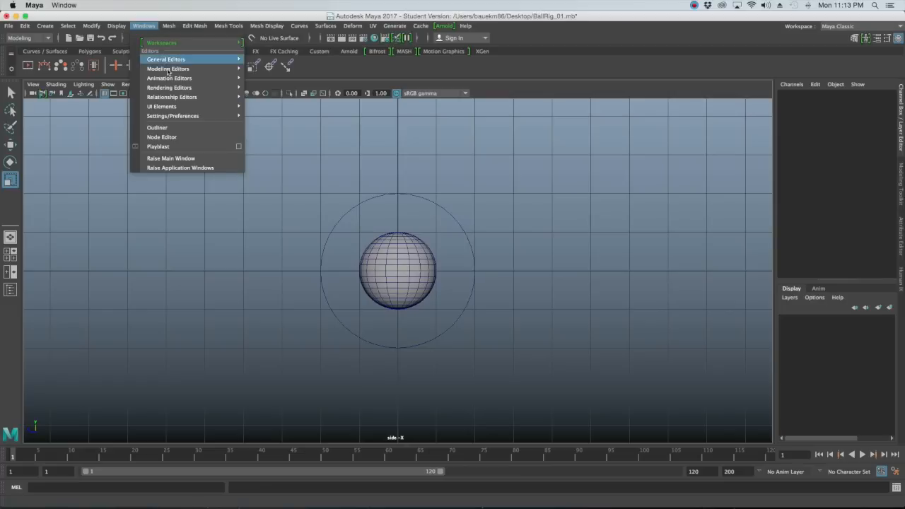
pyautogui.click(174, 129)
pyautogui.moveTo(206, 102); pyautogui.dragTo(135, 38)
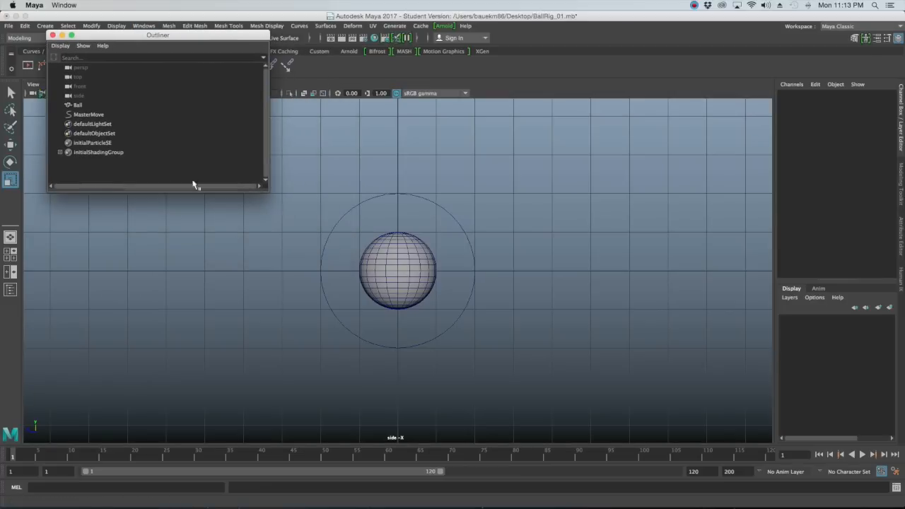
pyautogui.moveTo(266, 191); pyautogui.dragTo(241, 402)
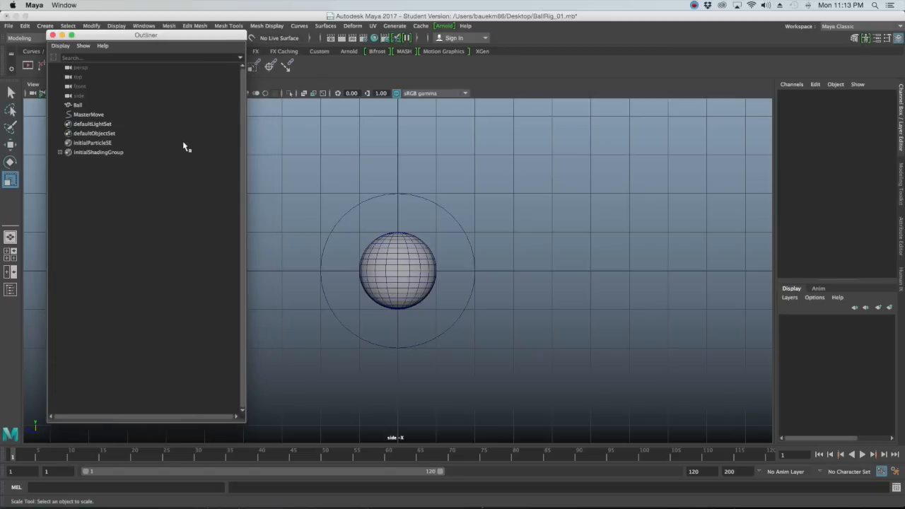
pyautogui.click(156, 106)
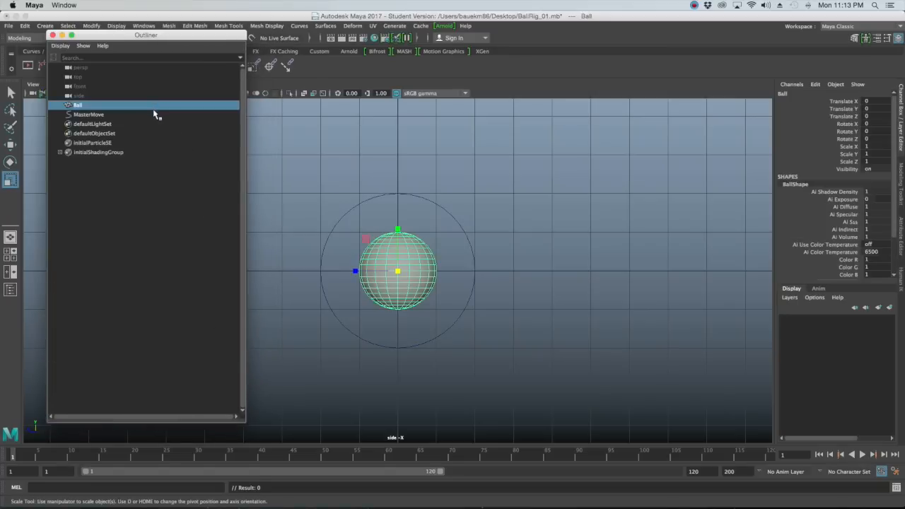
pyautogui.click(154, 114)
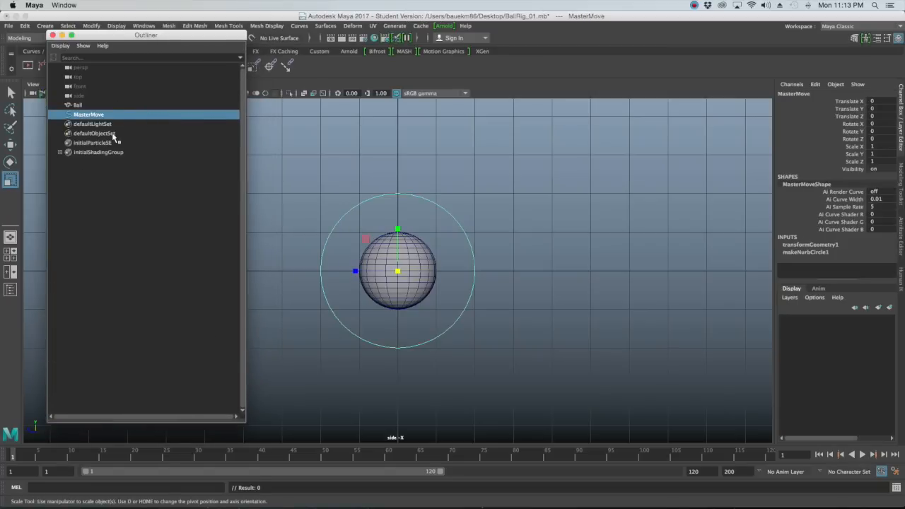
# Step: Group Ball and MasterMove together and rename the group as BallRig
pyautogui.click(79, 105)
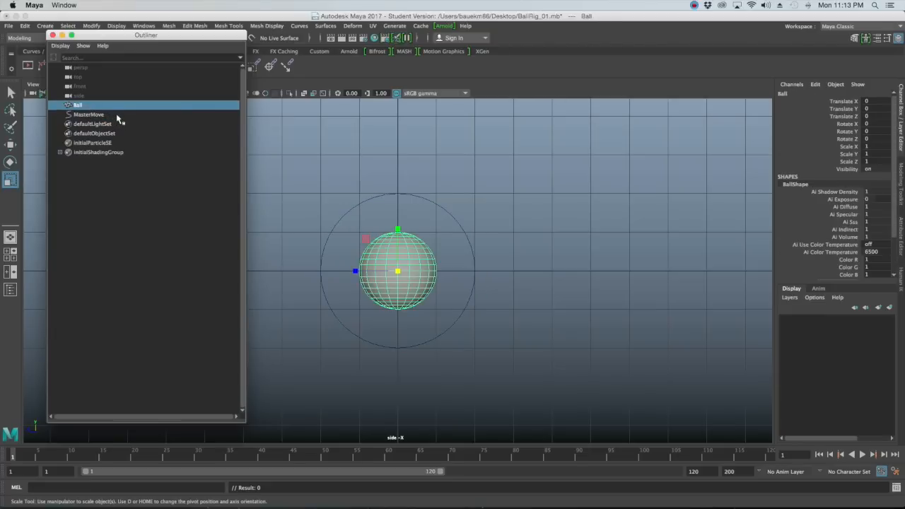
pyautogui.keyDown('ctrl'); pyautogui.click(88, 115); pyautogui.keyUp('ctrl')
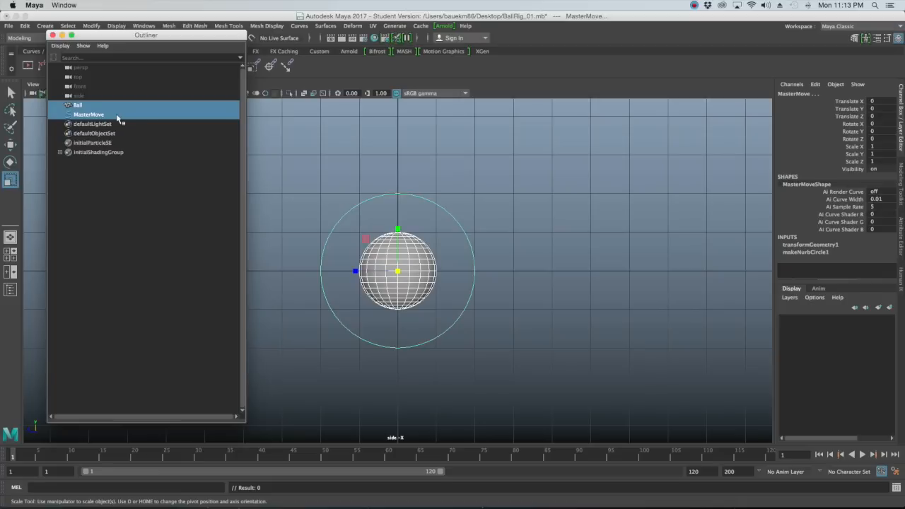
pyautogui.hotkey('ctrl', 'g')
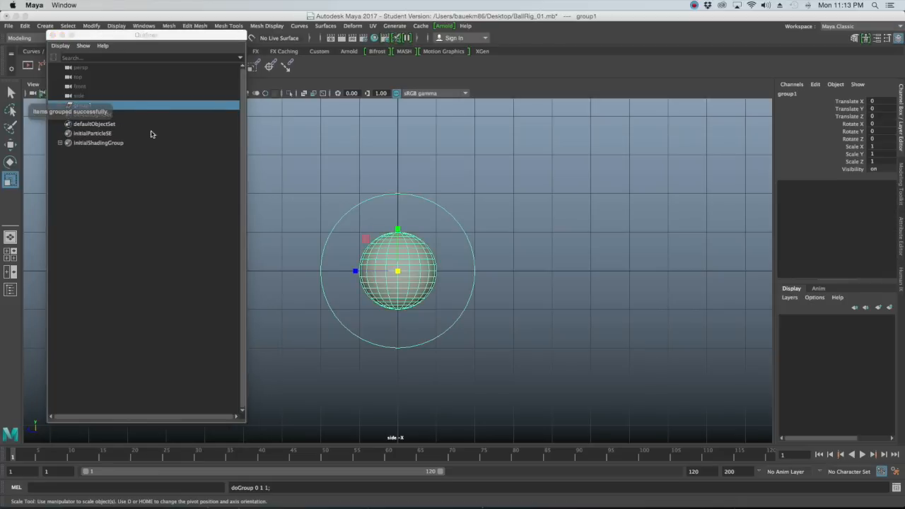
pyautogui.moveTo(154, 36); pyautogui.dragTo(189, 34)
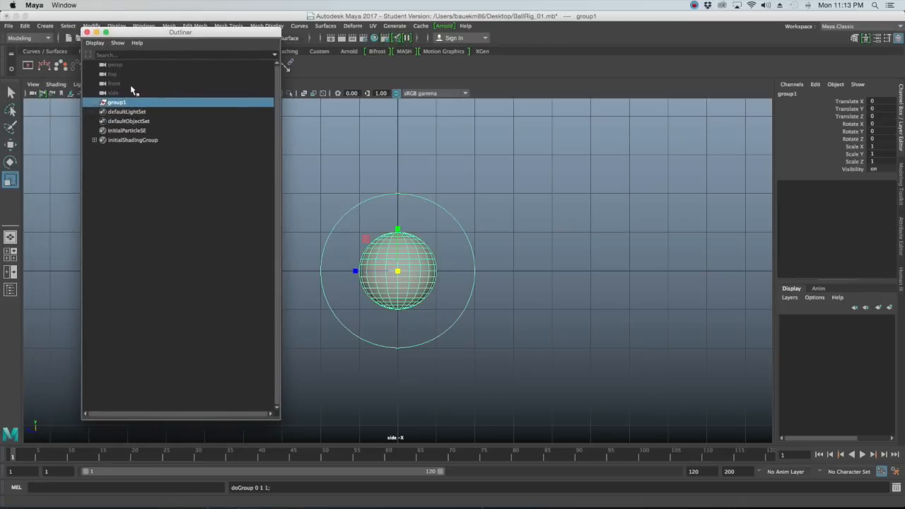
pyautogui.doubleClick(119, 103)
pyautogui.write('BallRig')
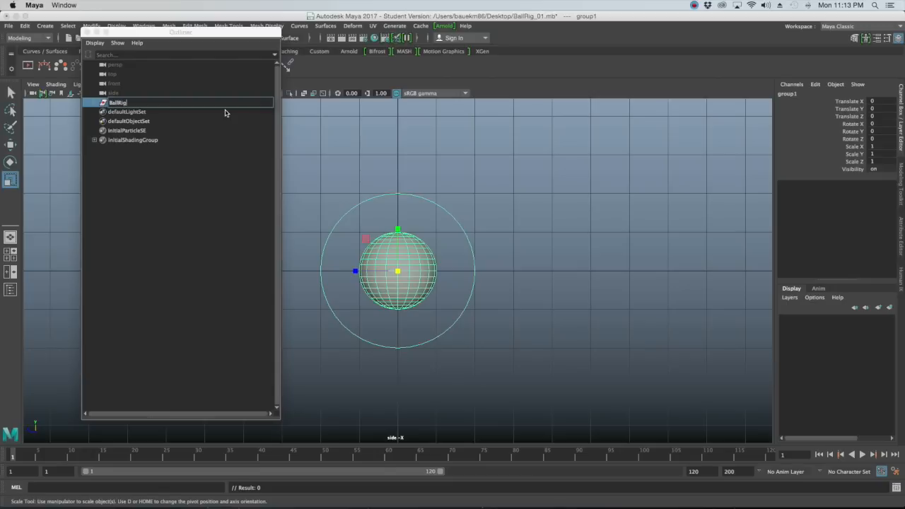
pyautogui.press('Return')
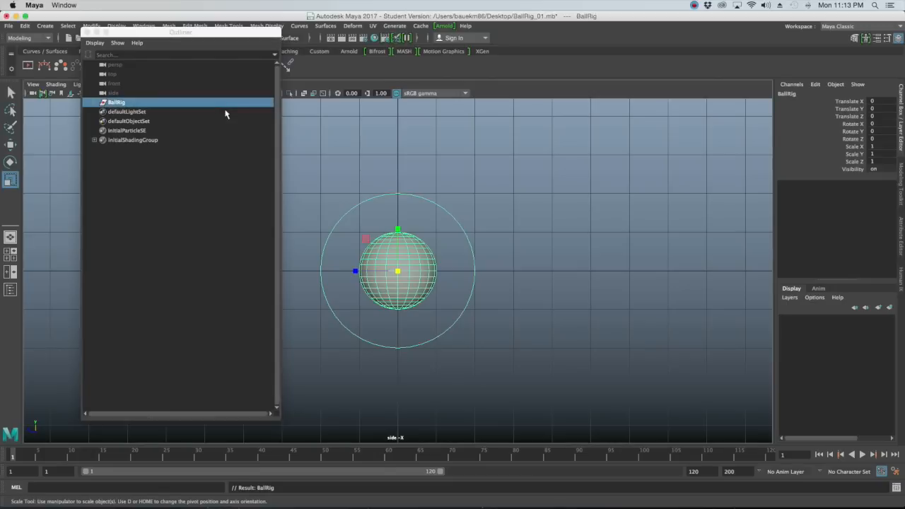
# Step: Put Ball into its own group inside BallRig, rename that group as Geo and expand it
pyautogui.click(98, 102)
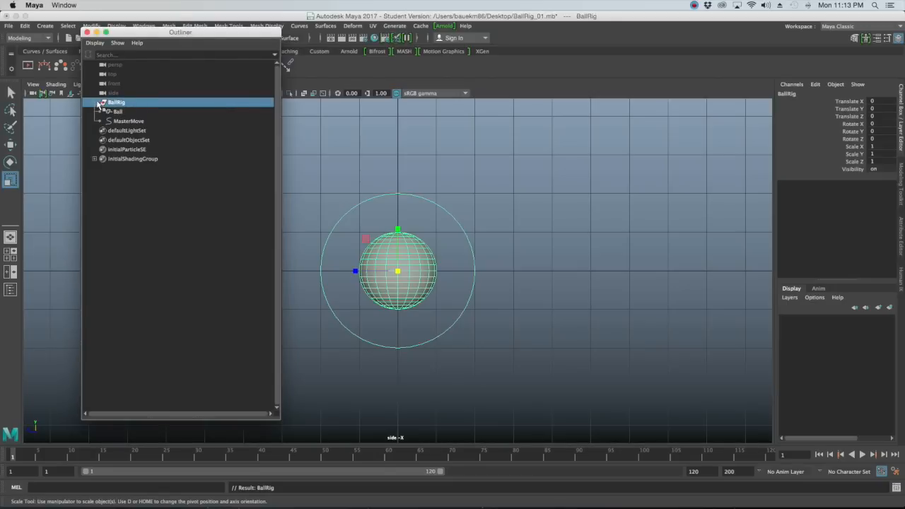
pyautogui.click(152, 114)
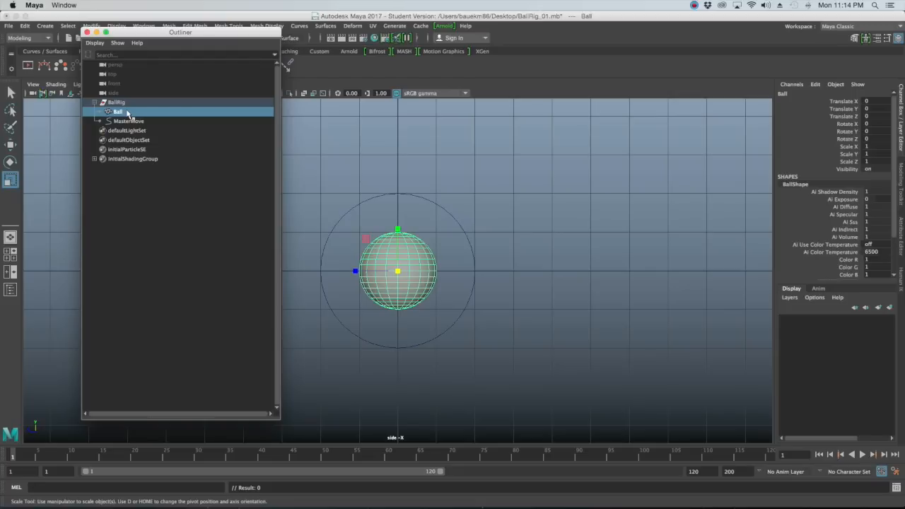
pyautogui.press('super+g')
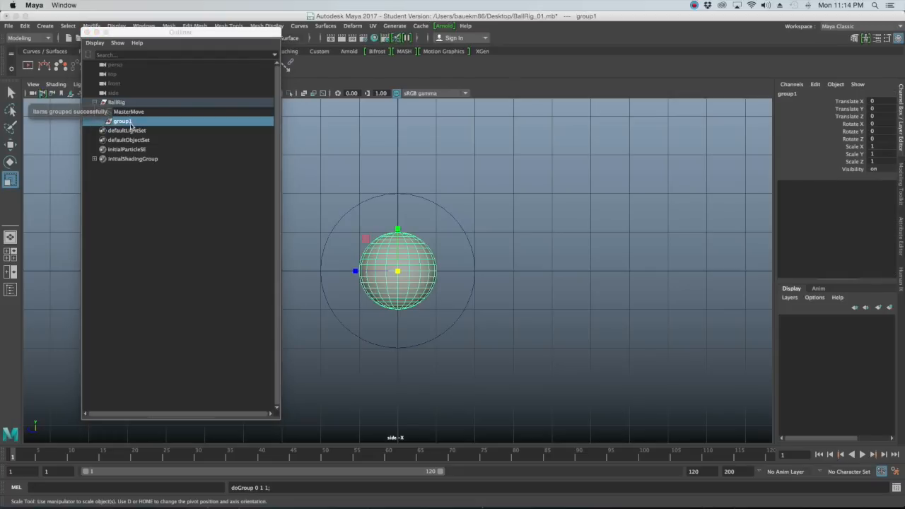
pyautogui.doubleClick(126, 122)
pyautogui.write('Geo')
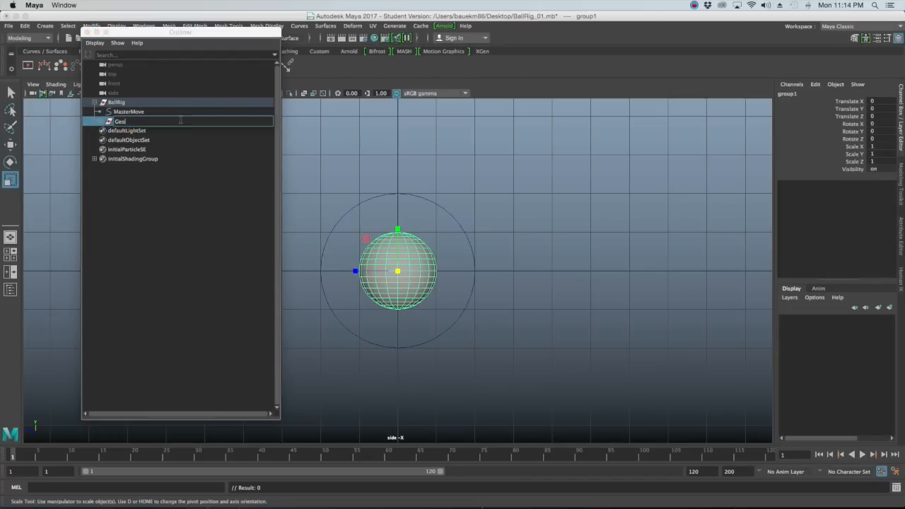
pyautogui.press('Return')
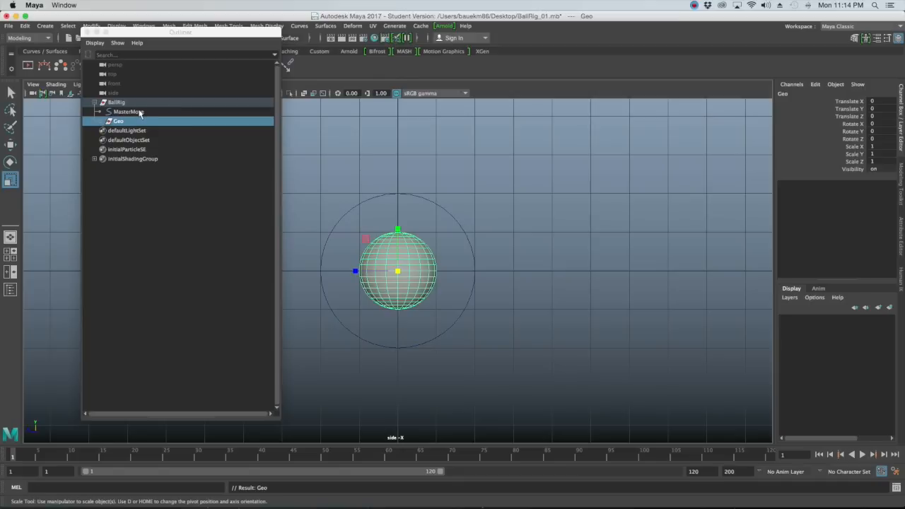
pyautogui.click(103, 121)
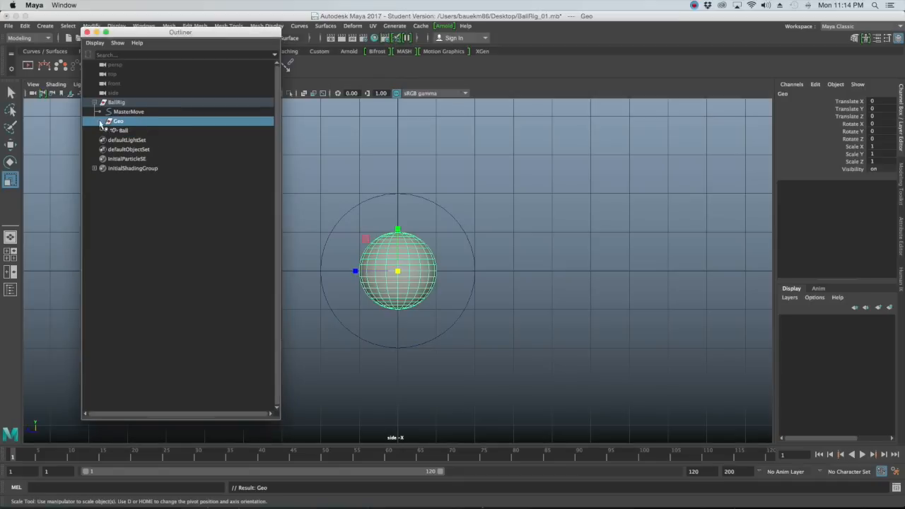
# Step: Put MasterMove into its own group inside BallRig, rename that group as Controls and expand it
pyautogui.click(135, 111)
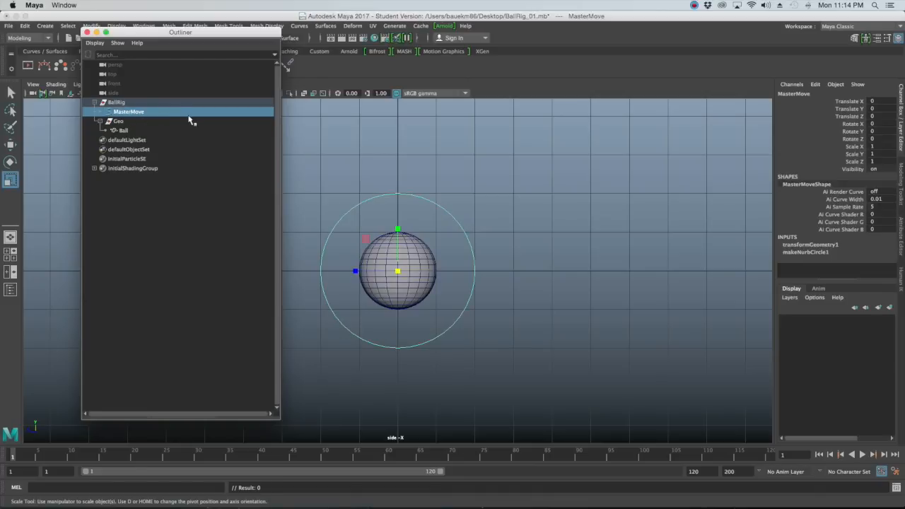
pyautogui.hotkey('ctrl', 'g')
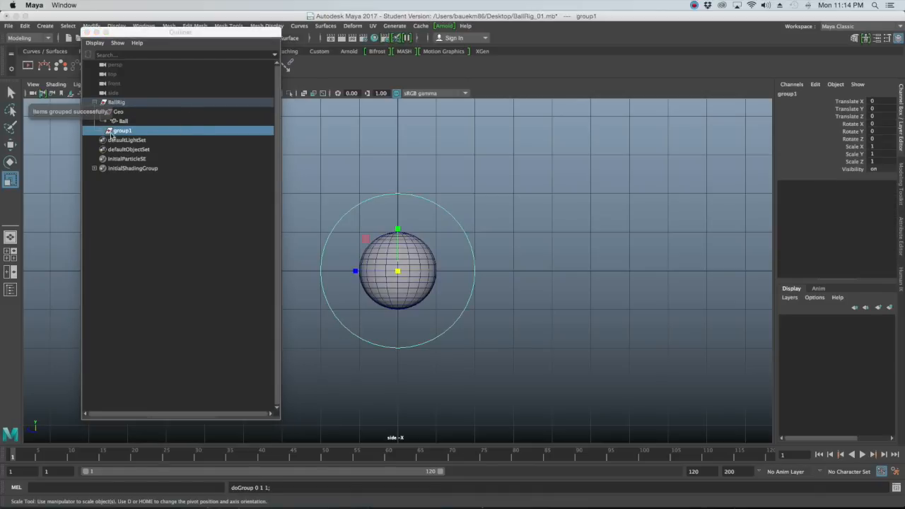
pyautogui.doubleClick(141, 132)
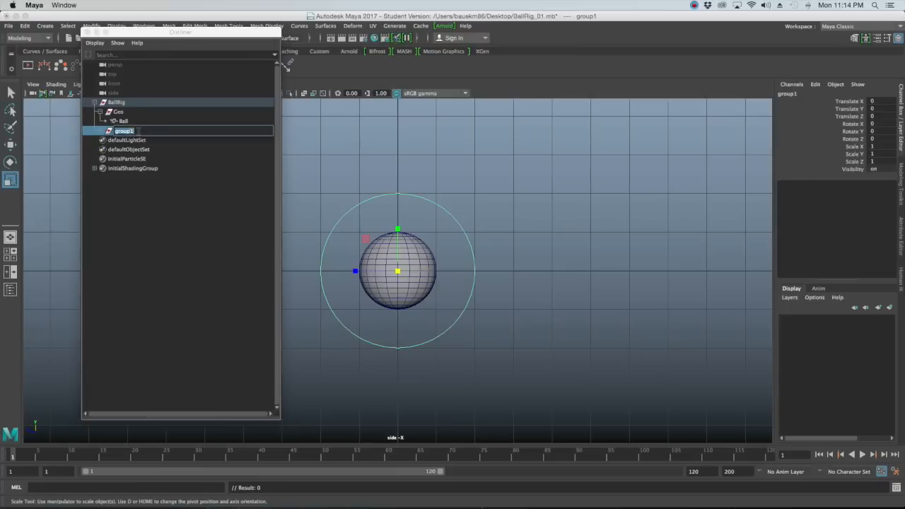
pyautogui.write('Controls')
pyautogui.press('Return')
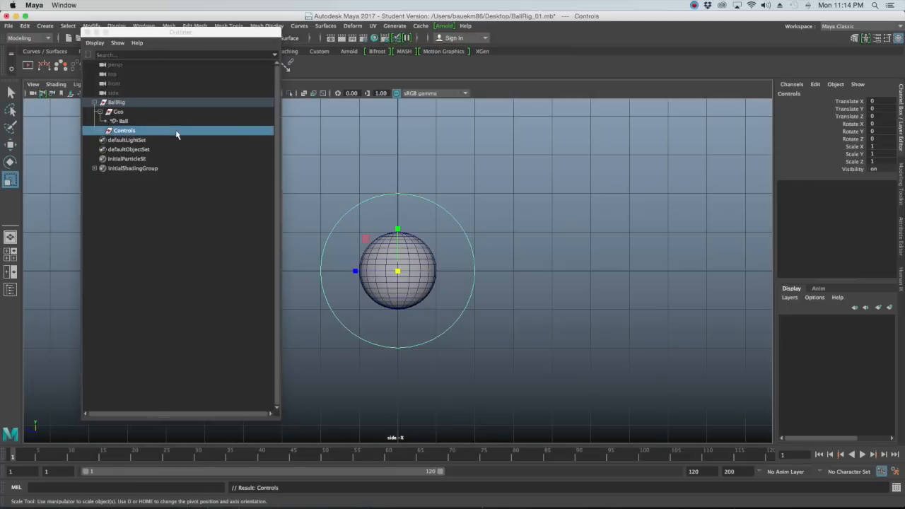
pyautogui.click(103, 132)
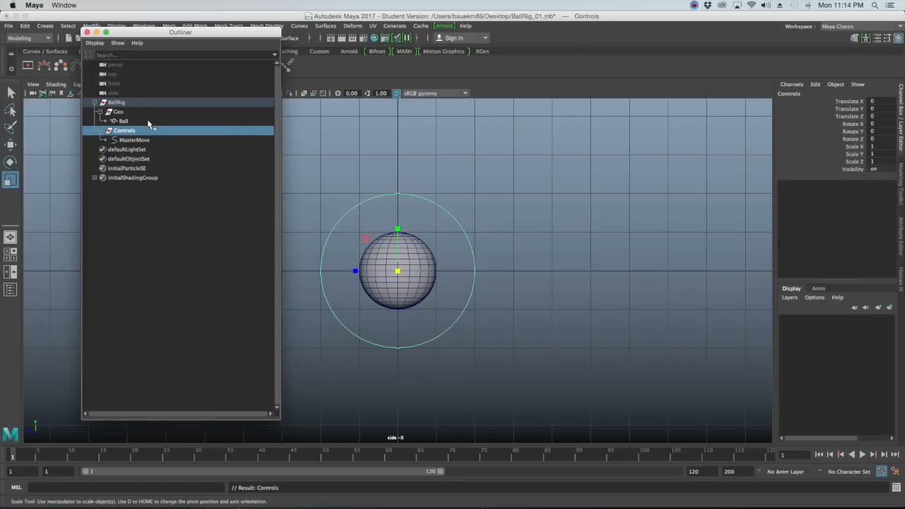
# Step: Close the Outliner and clear the selection in the side view
pyautogui.click(145, 140)
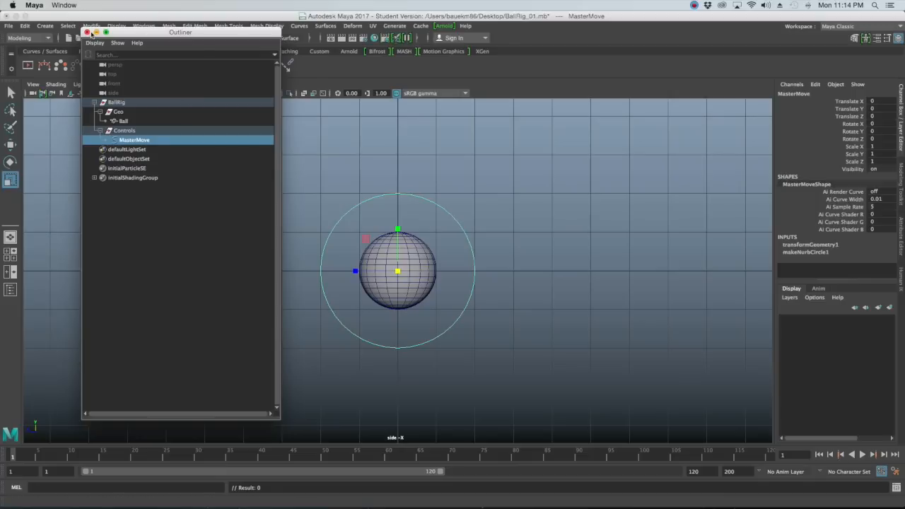
pyautogui.click(86, 32)
pyautogui.click(280, 212)
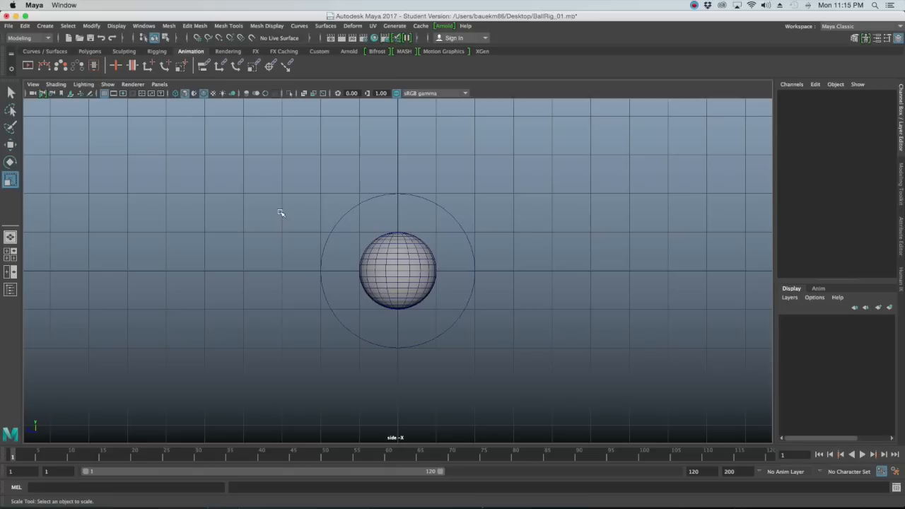
# Step: Try squashing the ball by scaling it to about 0.77 in Y and 2.62 in Z, and undo both scalings
pyautogui.click(399, 234)
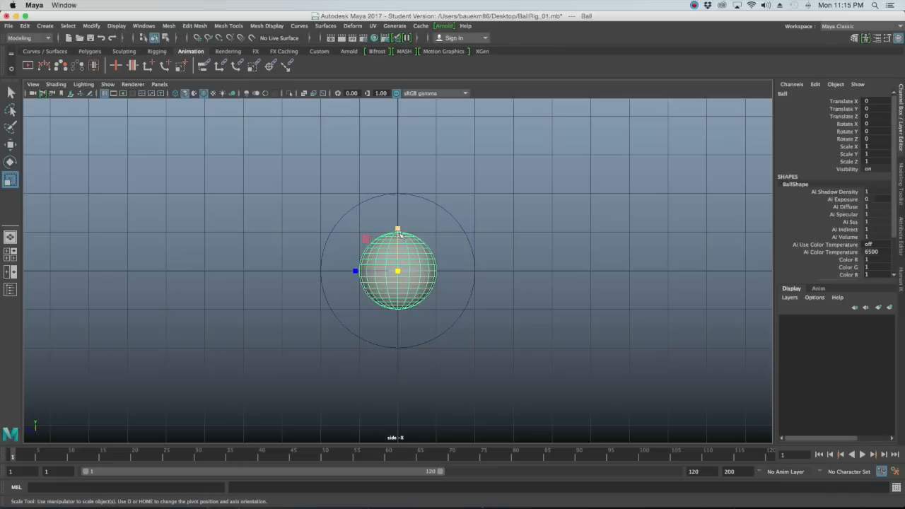
pyautogui.moveTo(398, 230)
pyautogui.mouseDown()
pyautogui.moveTo(397, 198)
pyautogui.moveTo(397, 244)
pyautogui.mouseUp()
pyautogui.moveTo(359, 272); pyautogui.dragTo(292, 274)
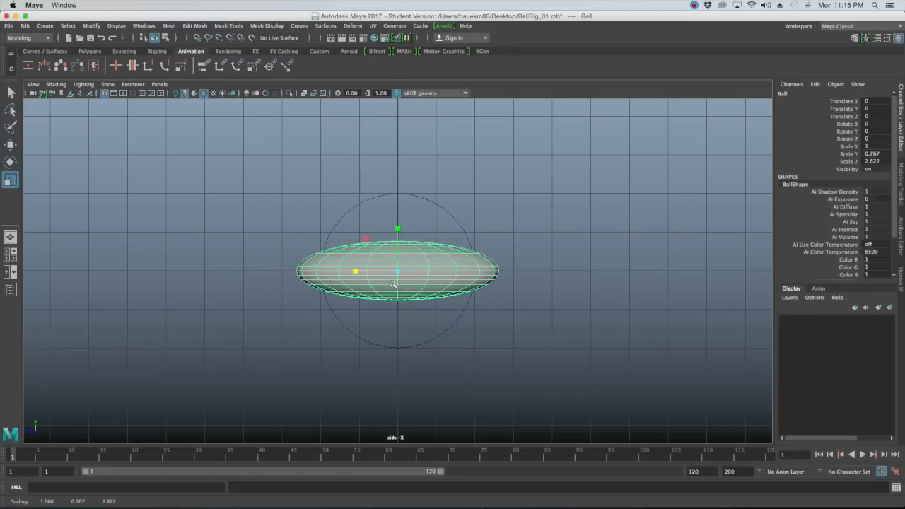
pyautogui.press('z')
pyautogui.press('z')
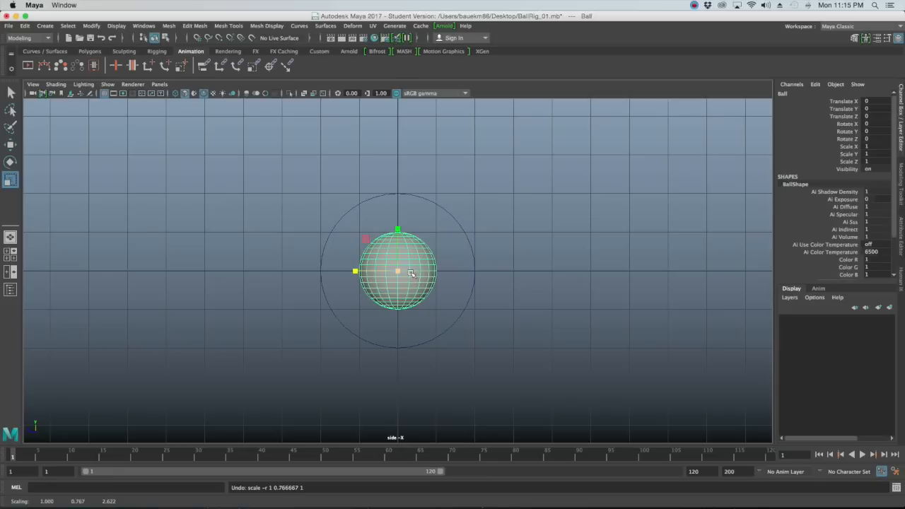
# Step: Add a nonlinear Squash deformer to the selected ball
pyautogui.press('space')
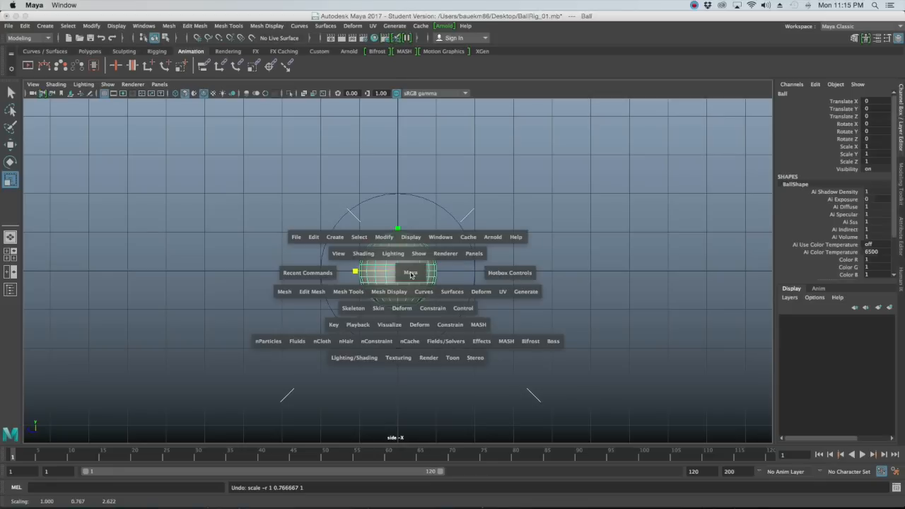
pyautogui.click(409, 312)
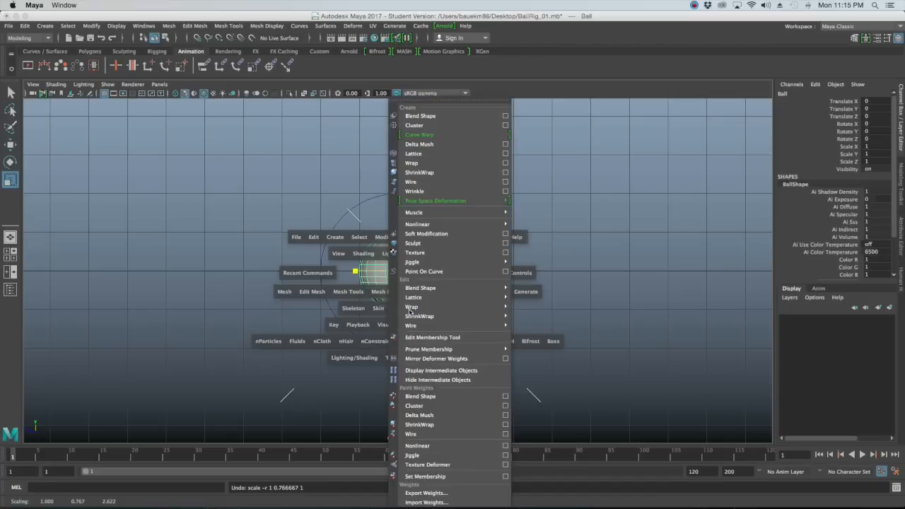
pyautogui.moveTo(407, 309)
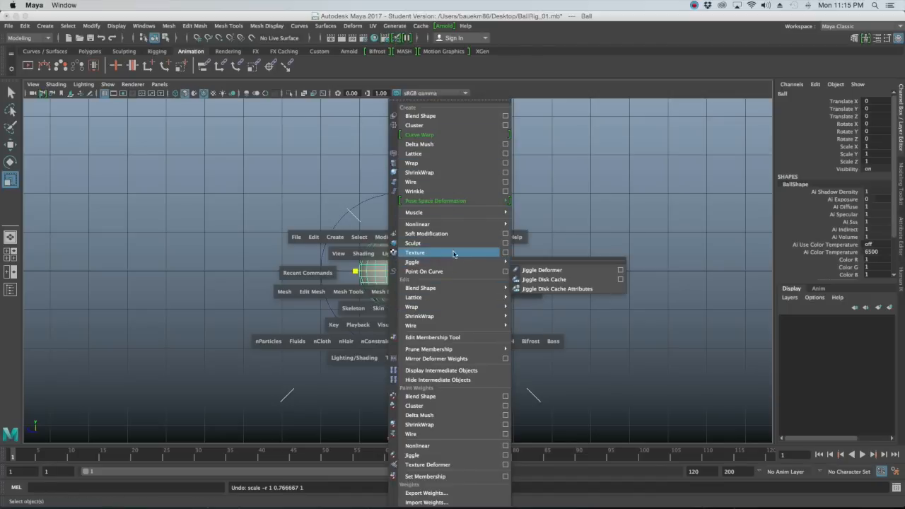
pyautogui.moveTo(467, 228)
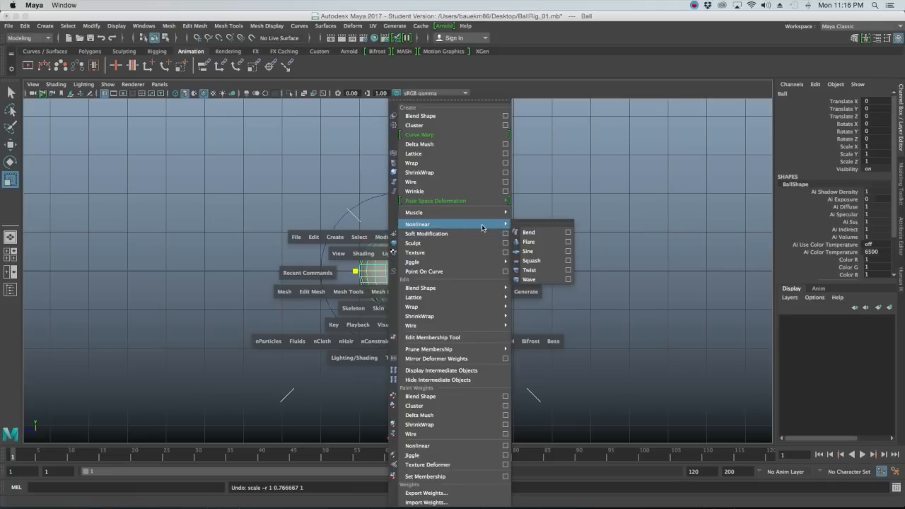
pyautogui.click(548, 263)
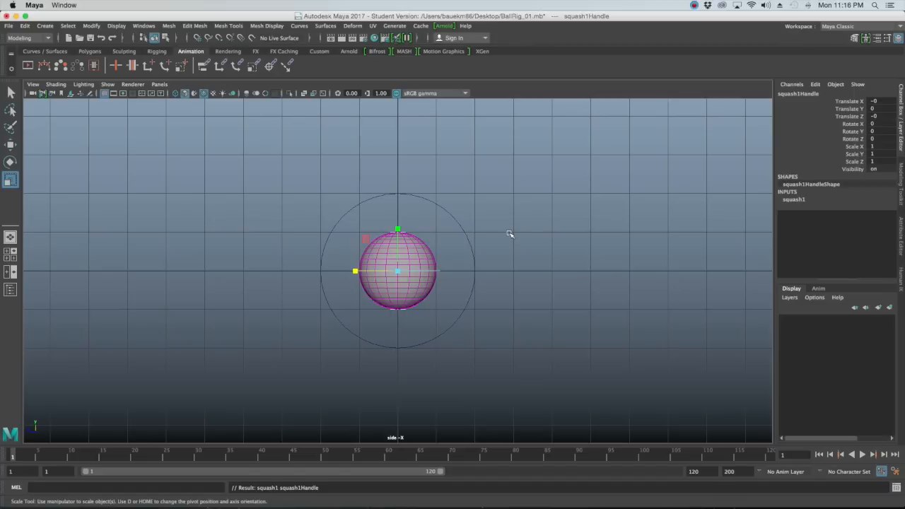
# Step: Clear the selection, reopen the Outliner and make it taller to show the whole scene hierarchy
pyautogui.click(511, 235)
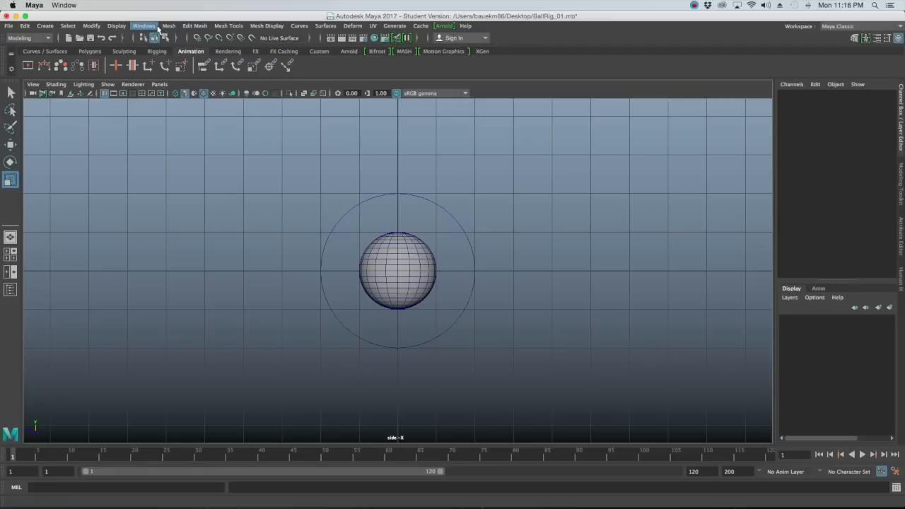
pyautogui.click(155, 26)
pyautogui.click(198, 133)
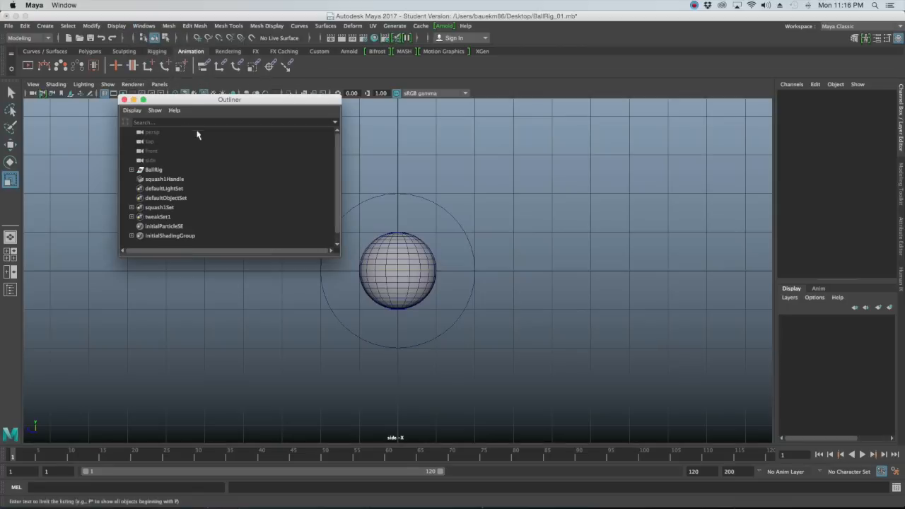
pyautogui.moveTo(340, 255); pyautogui.dragTo(318, 437)
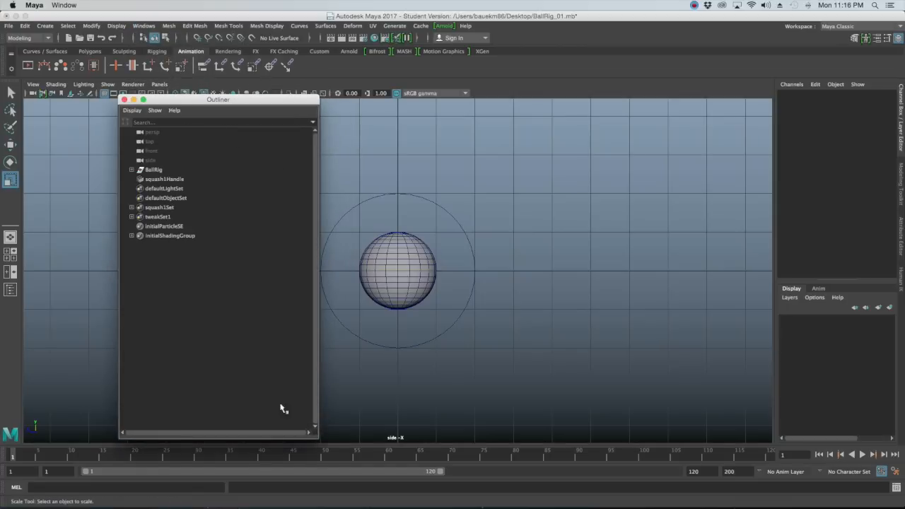
pyautogui.moveTo(182, 101); pyautogui.dragTo(179, 80)
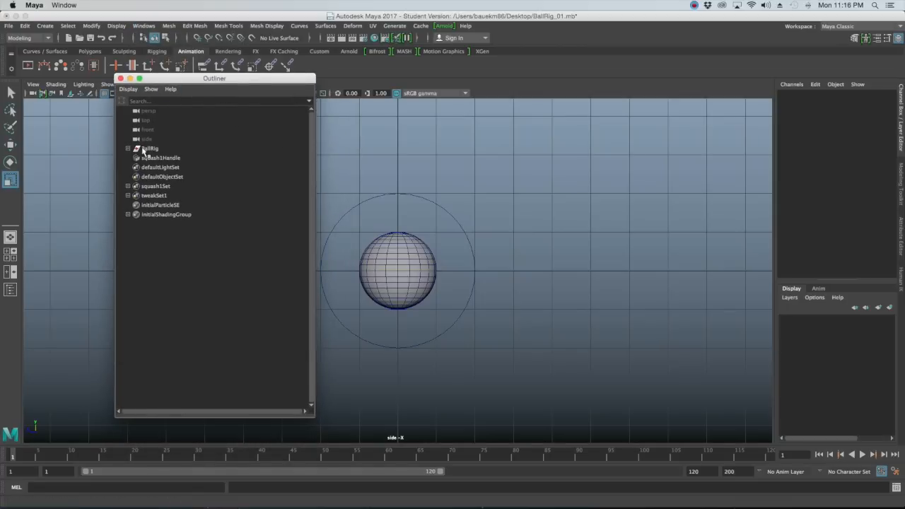
# Step: Expand BallRig and parent squash1Handle under it
pyautogui.click(128, 148)
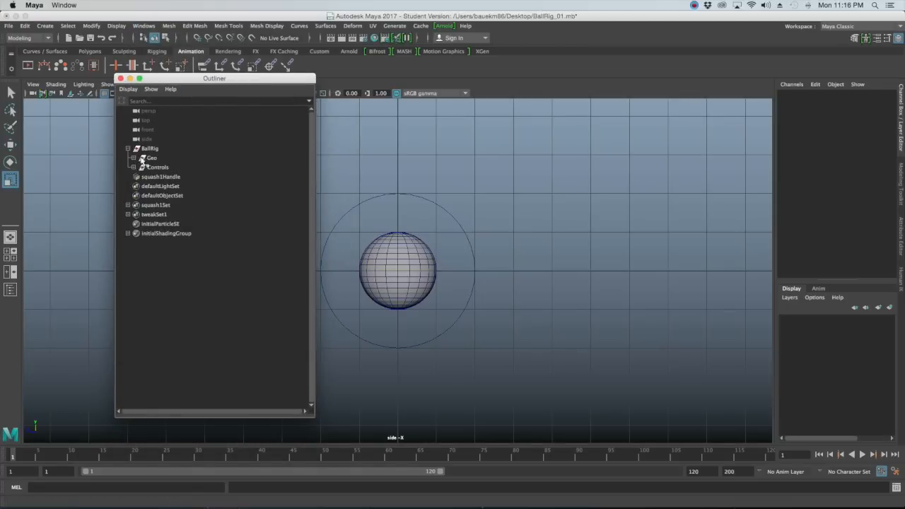
pyautogui.click(170, 181)
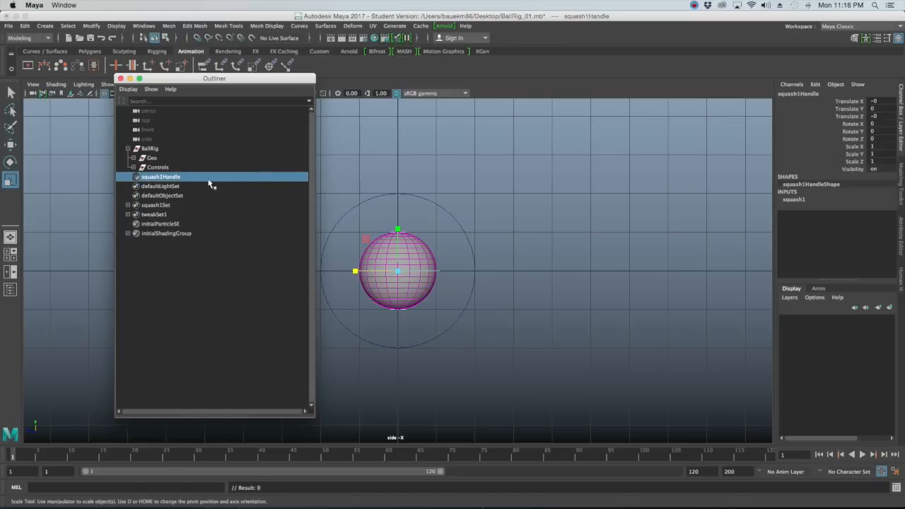
pyautogui.moveTo(187, 182); pyautogui.dragTo(150, 148)
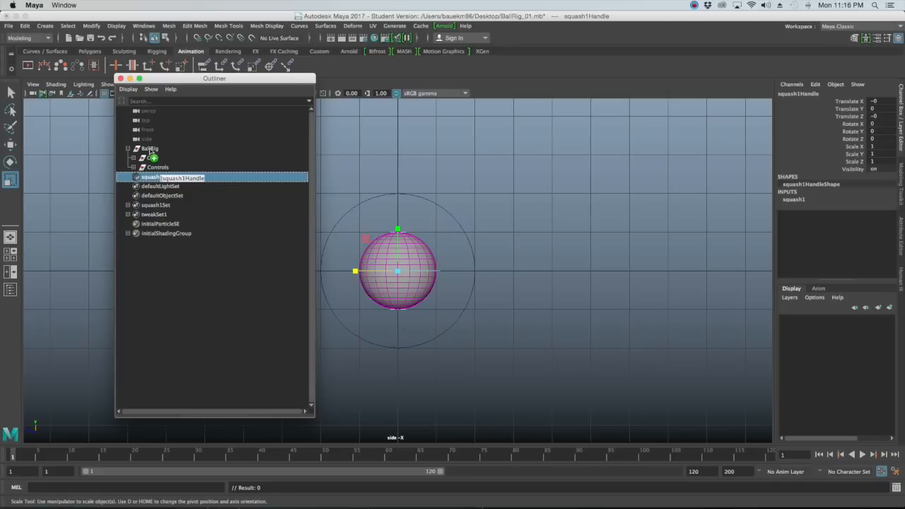
pyautogui.moveTo(149, 147); pyautogui.dragTo(146, 148)
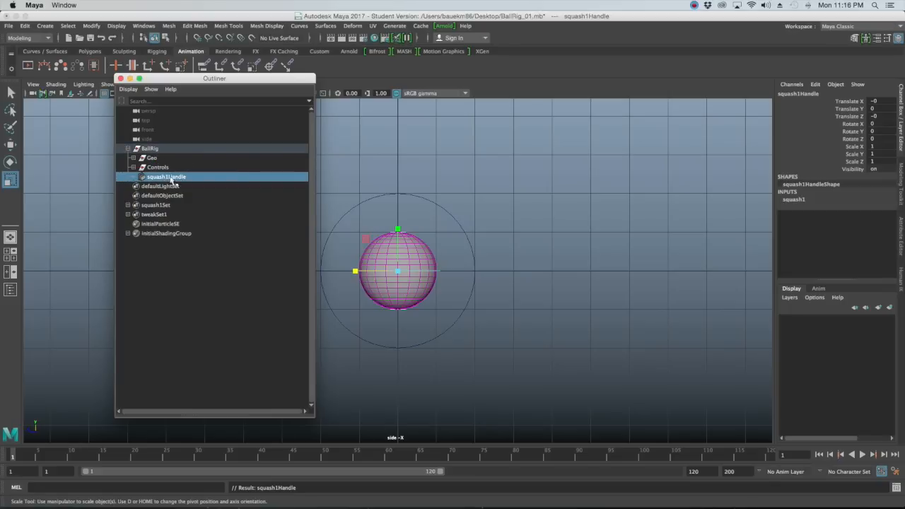
# Step: Put squash1Handle into its own group inside BallRig and rename that group as Handles
pyautogui.click(173, 178)
pyautogui.press('super+g')
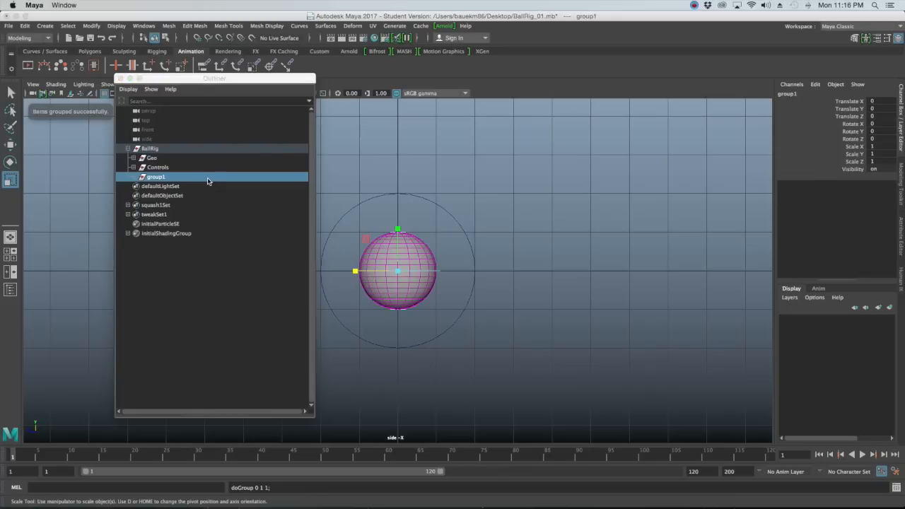
pyautogui.doubleClick(208, 177)
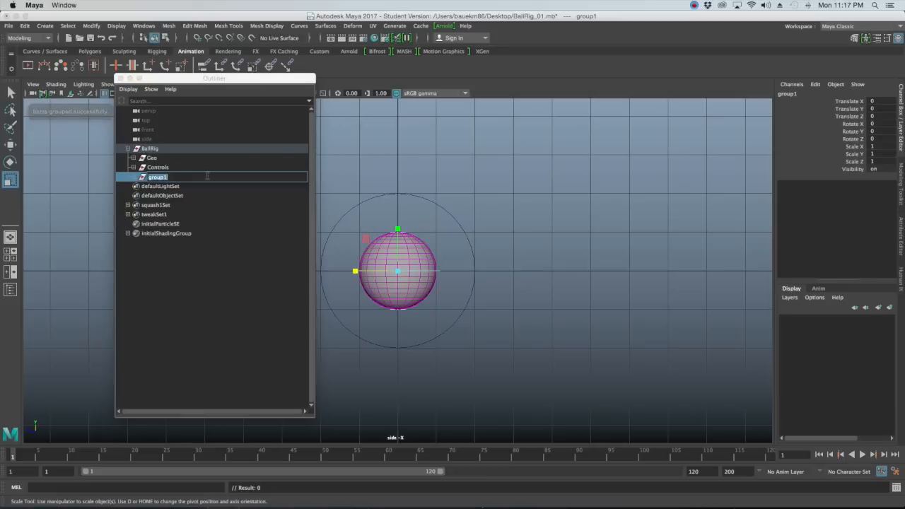
pyautogui.write('Handles')
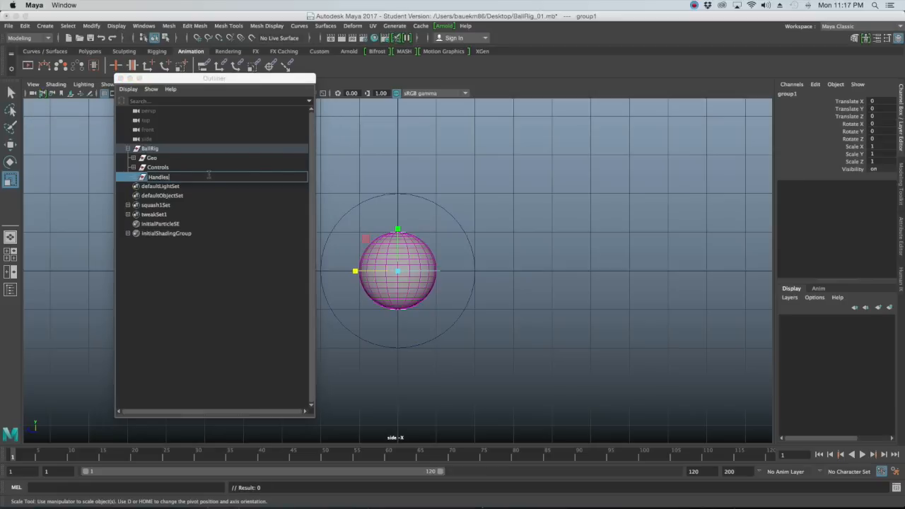
pyautogui.press('Return')
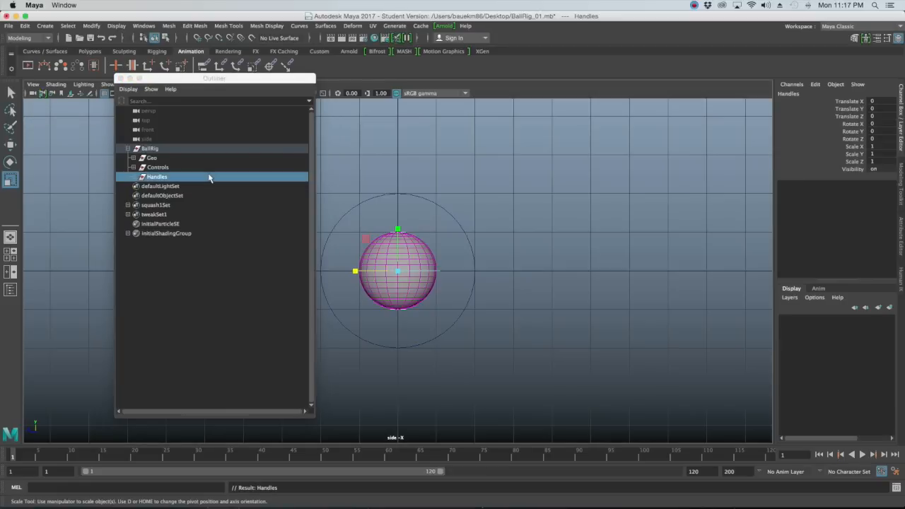
# Step: Expand the Geo, Controls and Handles groups and review the rig hierarchy by selecting its nodes from BallRig down to squash1Handle
pyautogui.click(133, 158)
pyautogui.click(133, 176)
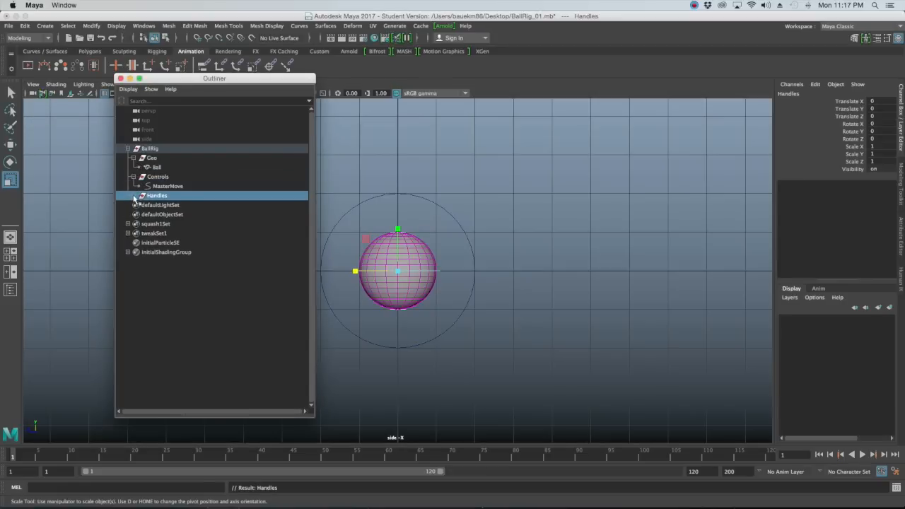
pyautogui.click(133, 195)
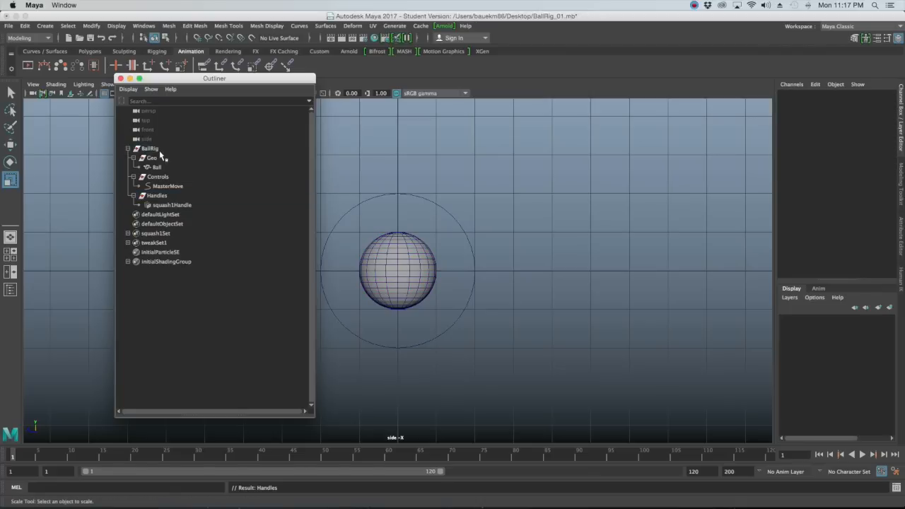
pyautogui.click(163, 149)
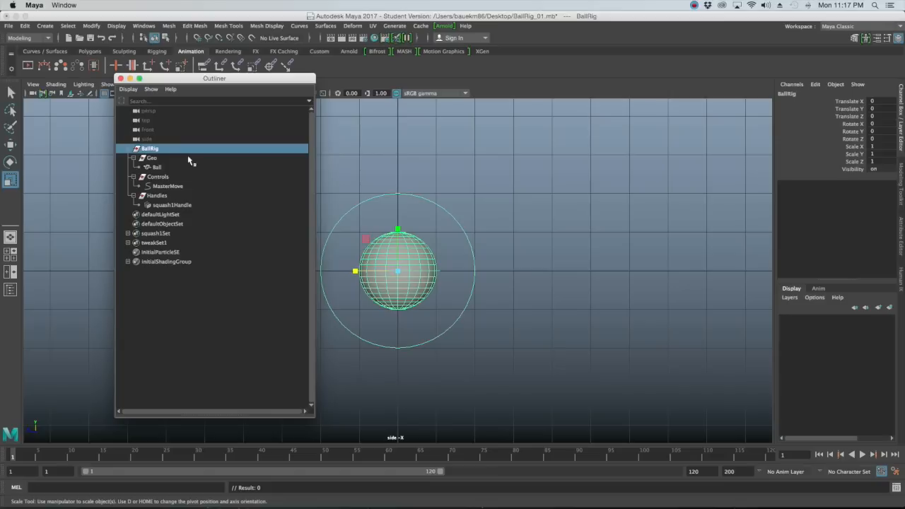
pyautogui.click(188, 157)
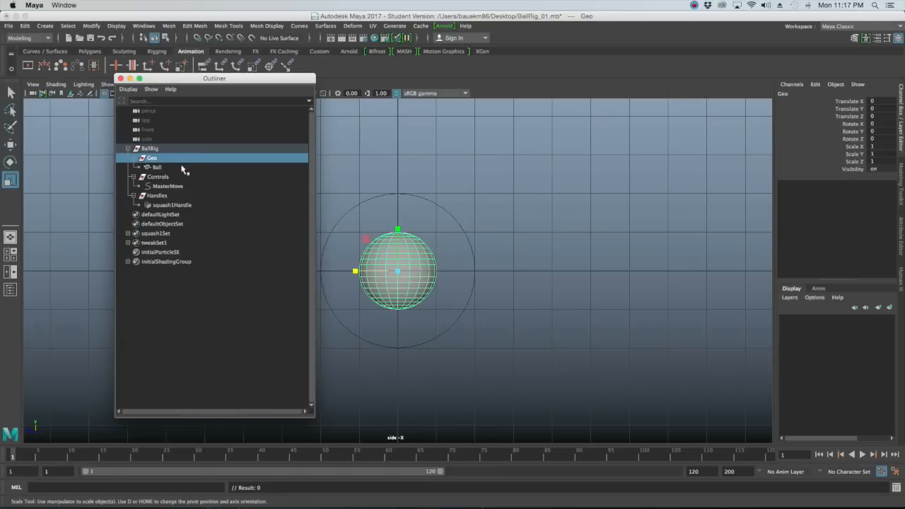
pyautogui.click(182, 168)
pyautogui.click(179, 178)
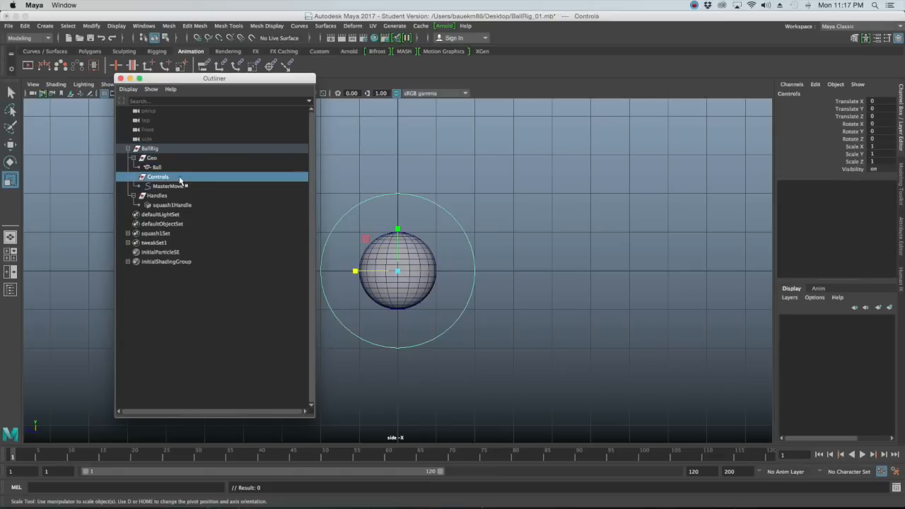
pyautogui.click(191, 186)
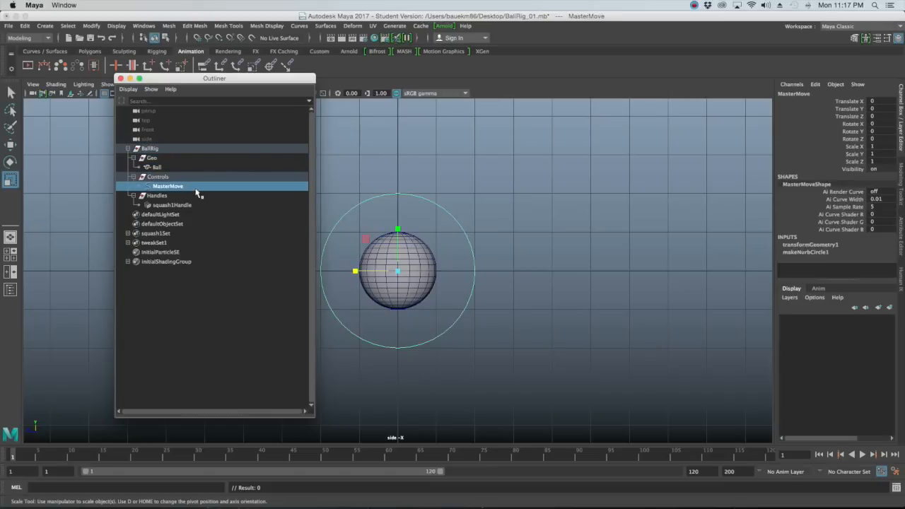
pyautogui.click(198, 196)
pyautogui.click(211, 205)
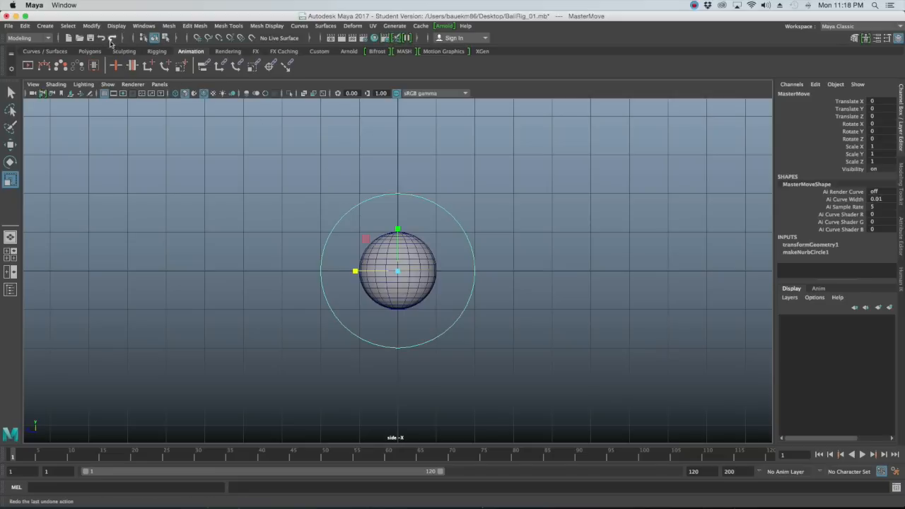
# Step: Add a keyable float attribute named Squash to MasterMove with minimum -10 and maximum 10
pyautogui.click(91, 26)
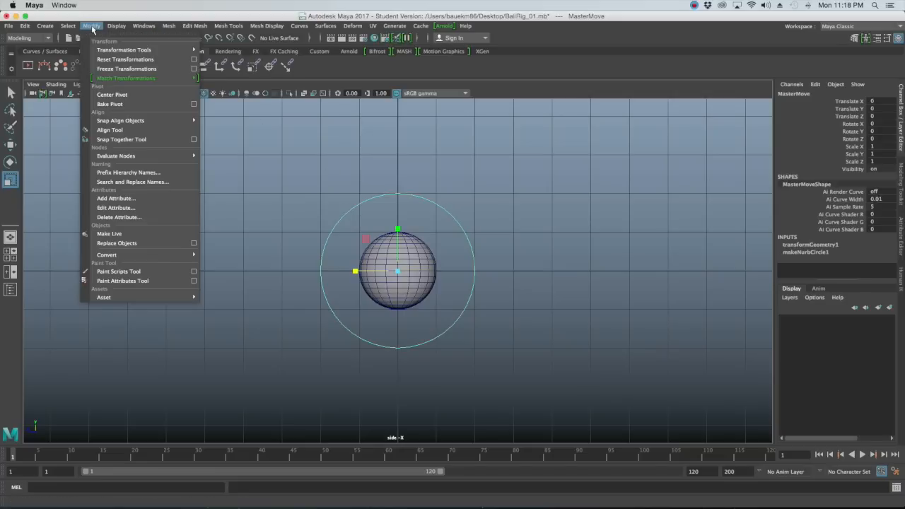
pyautogui.click(158, 202)
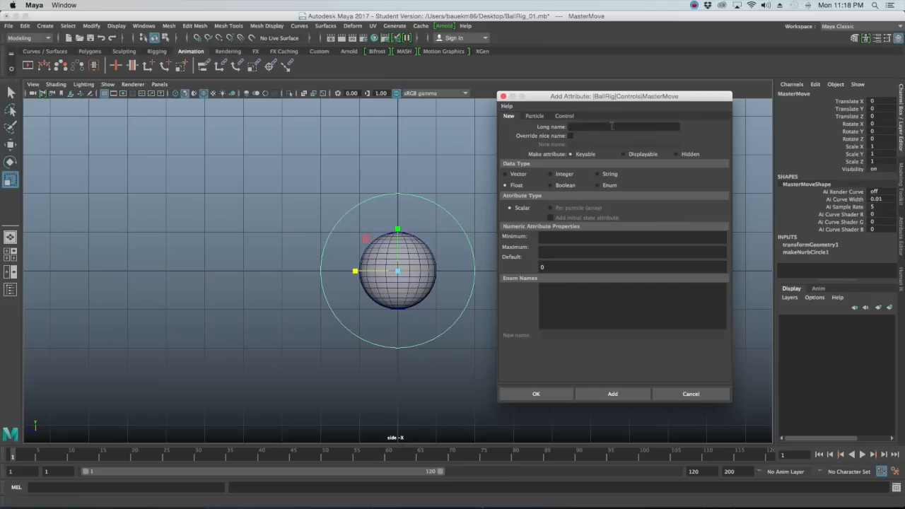
pyautogui.write('Squash')
pyautogui.click(570, 239)
pyautogui.write('-10')
pyautogui.write('10')
pyautogui.click(594, 393)
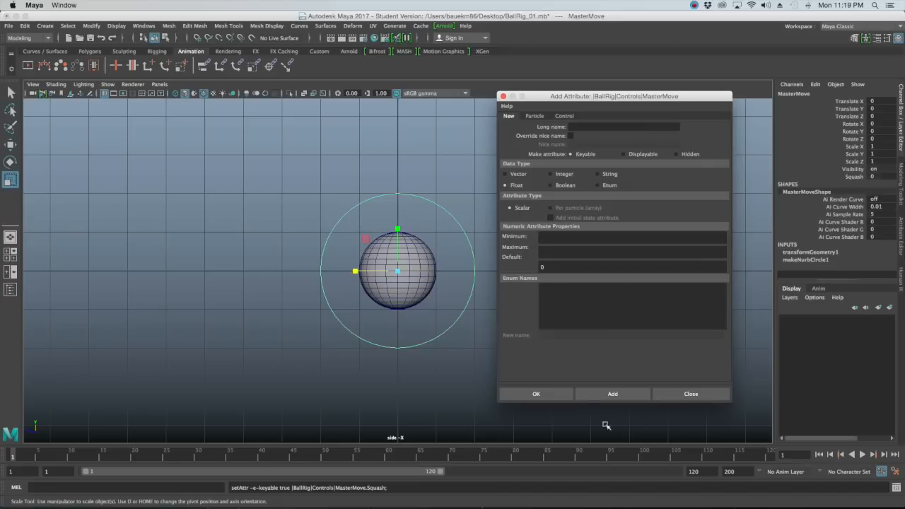
pyautogui.click(674, 400)
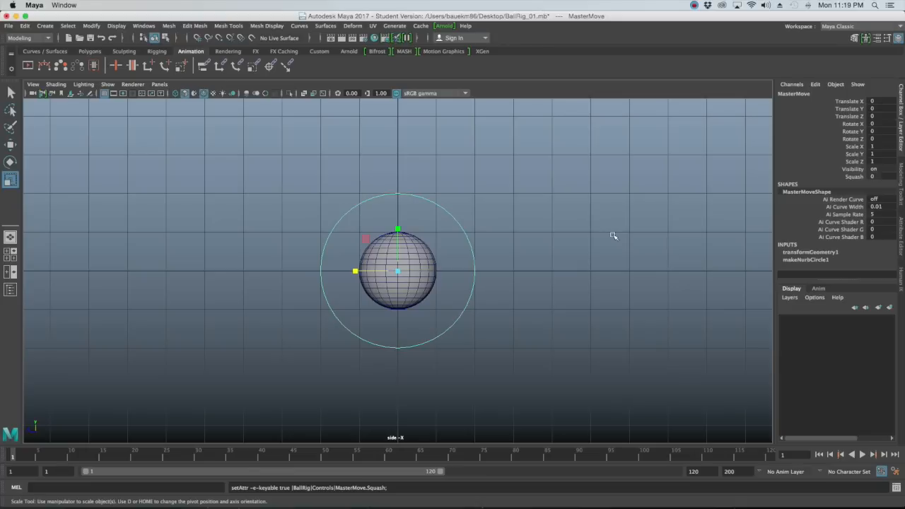
# Step: Try rotating MasterMove about 69.48 in Y and sliding its Squash value, undo both changes and clear the selection
pyautogui.click(852, 131)
pyautogui.moveTo(474, 151); pyautogui.dragTo(580, 171, button='middle')
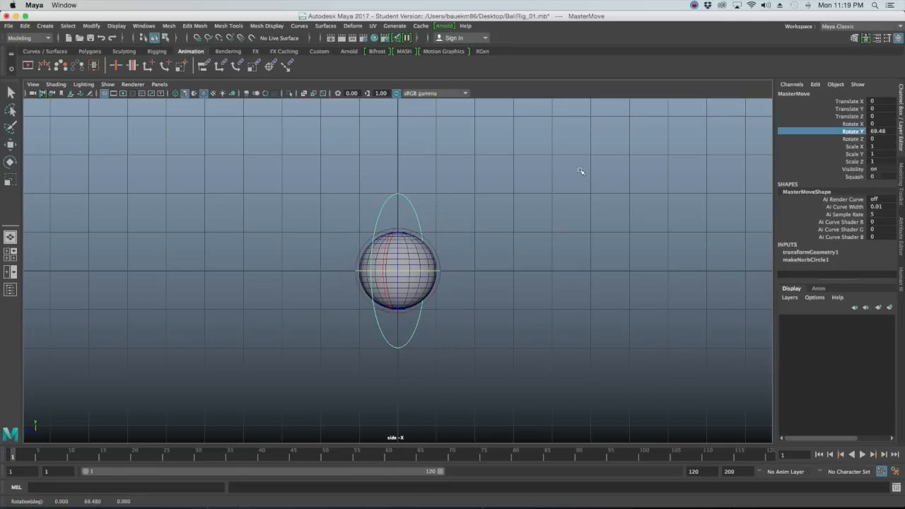
pyautogui.press('z')
pyautogui.click(857, 177)
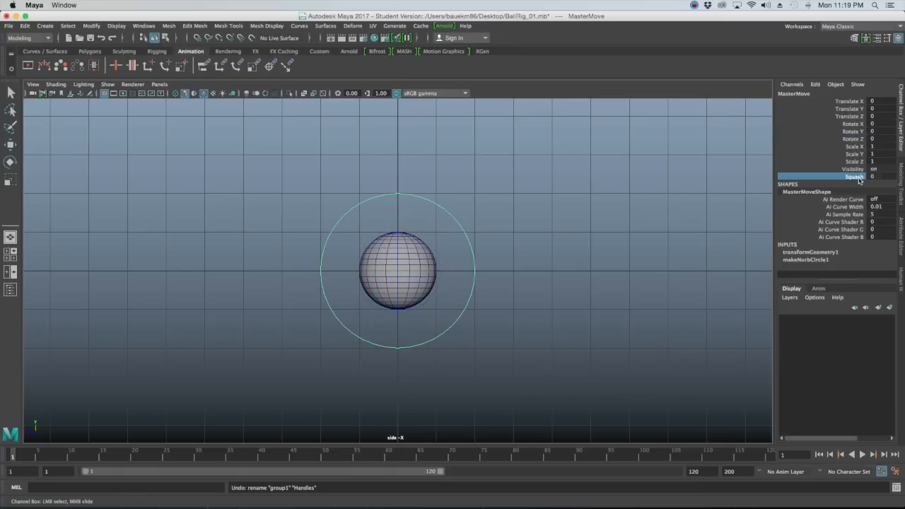
pyautogui.moveTo(575, 198); pyautogui.dragTo(469, 208, button='middle')
pyautogui.hotkey('ctrl', 'z')
pyautogui.press('r')
pyautogui.click(437, 172)
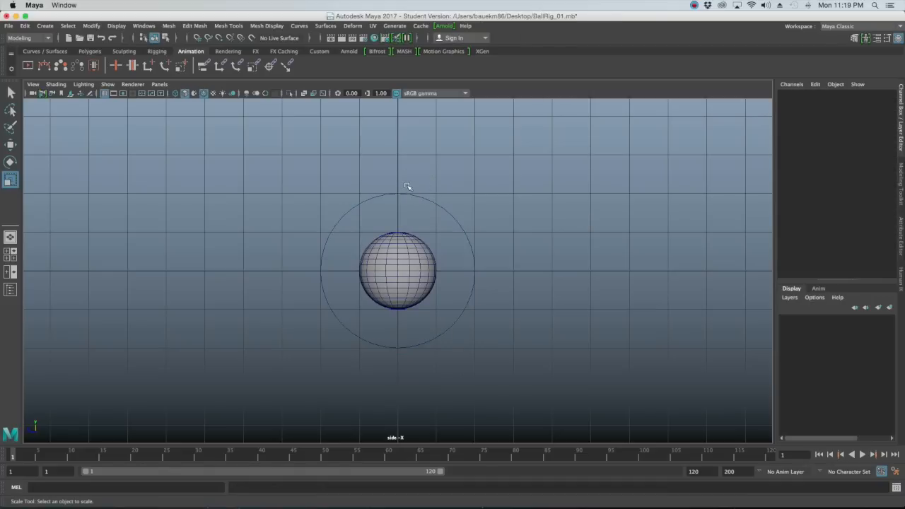
# Step: Select the MasterMove circle, open the Set Driven Key window and load MasterMove as the driver
pyautogui.click(412, 196)
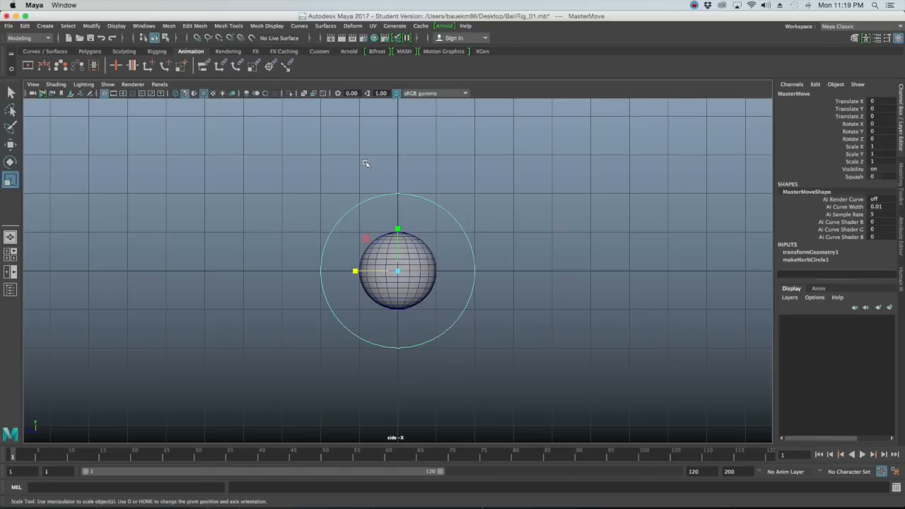
pyautogui.click(39, 38)
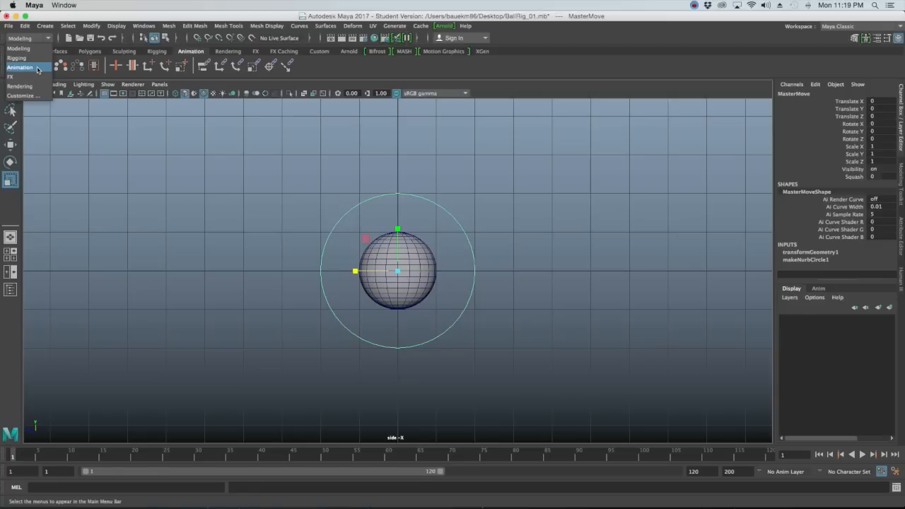
pyautogui.click(38, 68)
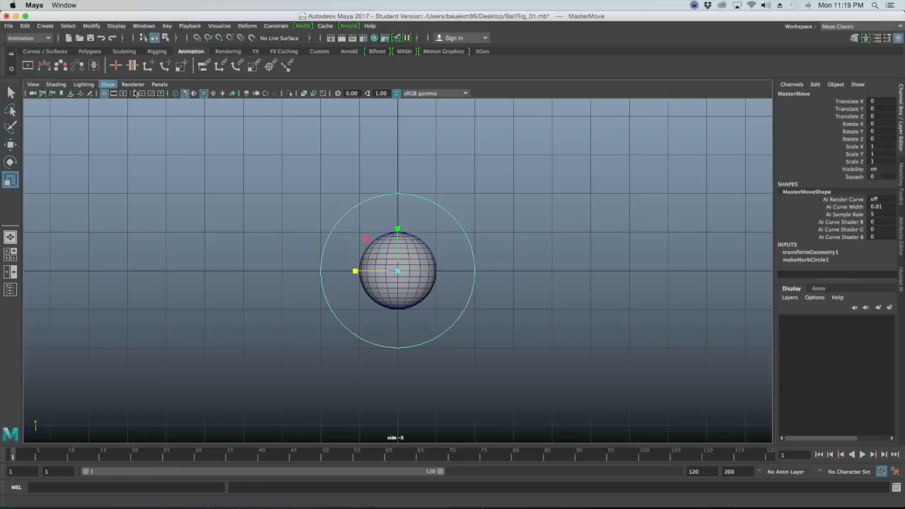
pyautogui.click(169, 26)
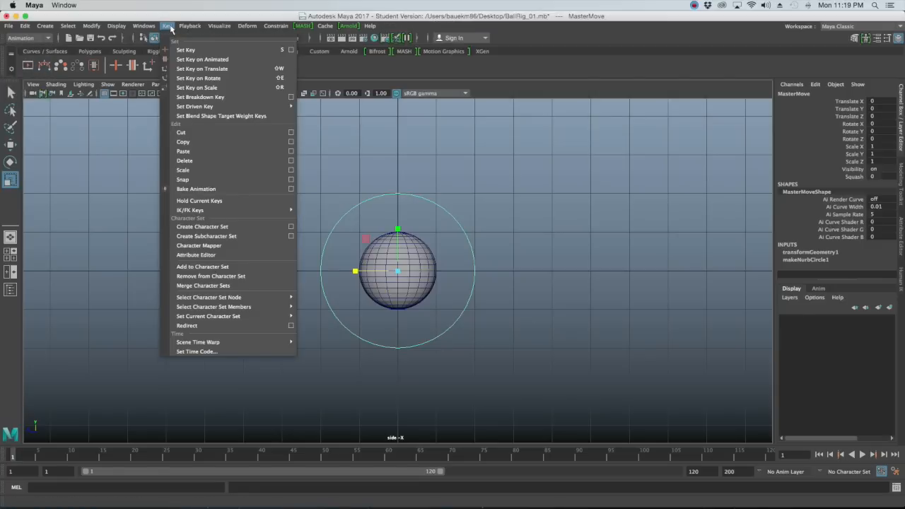
pyautogui.moveTo(208, 107)
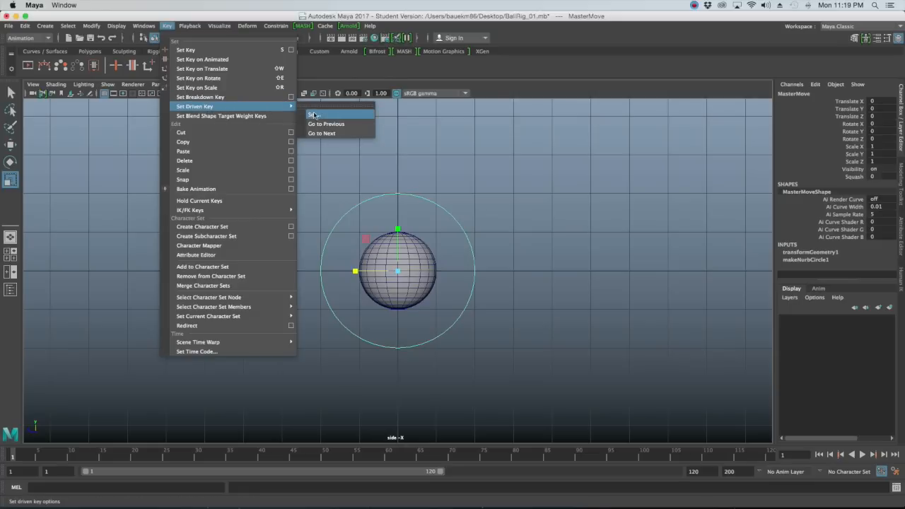
pyautogui.click(343, 117)
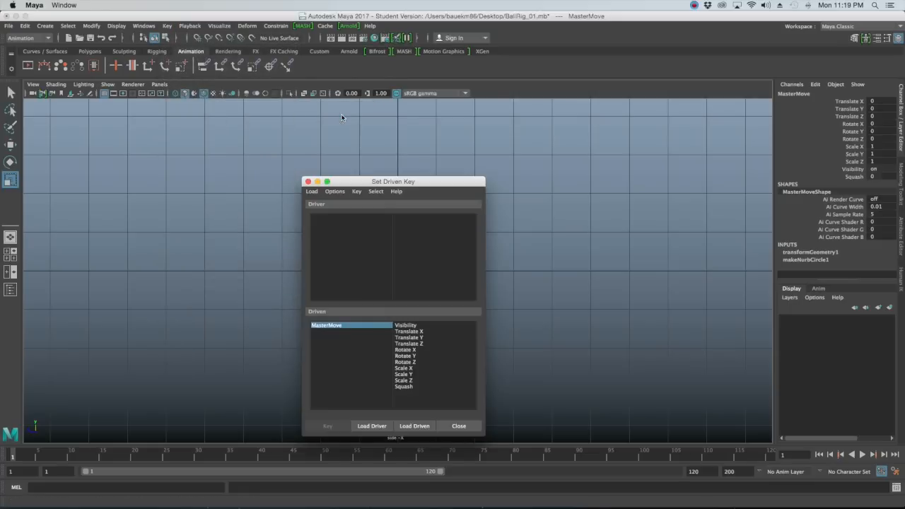
pyautogui.moveTo(382, 184); pyautogui.dragTo(141, 119)
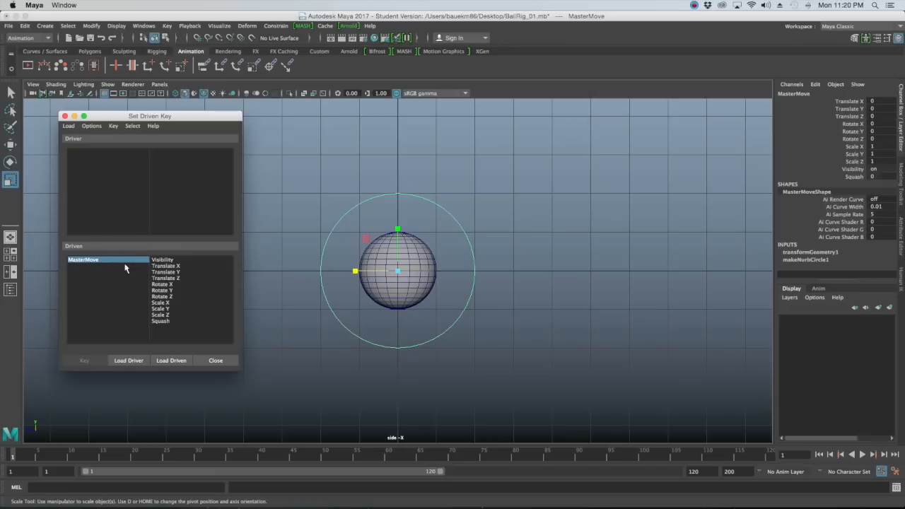
pyautogui.moveTo(344, 200); pyautogui.dragTo(385, 222)
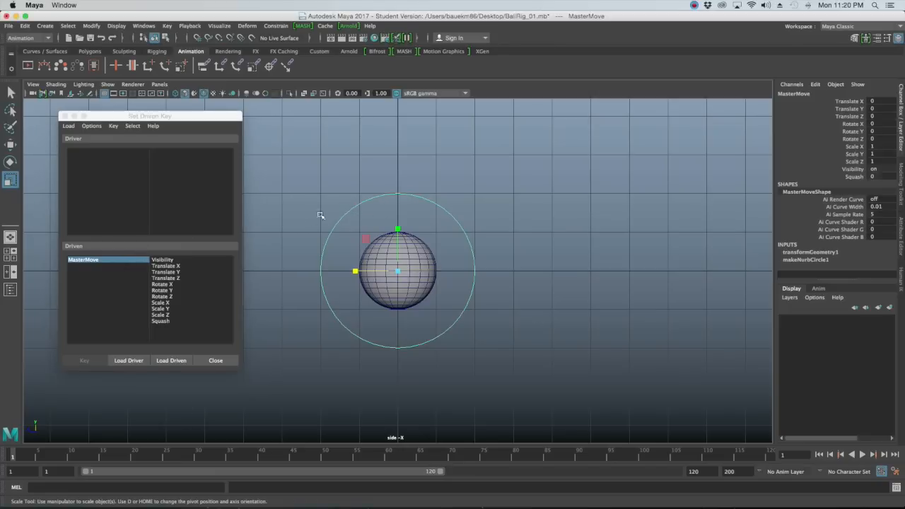
pyautogui.click(130, 361)
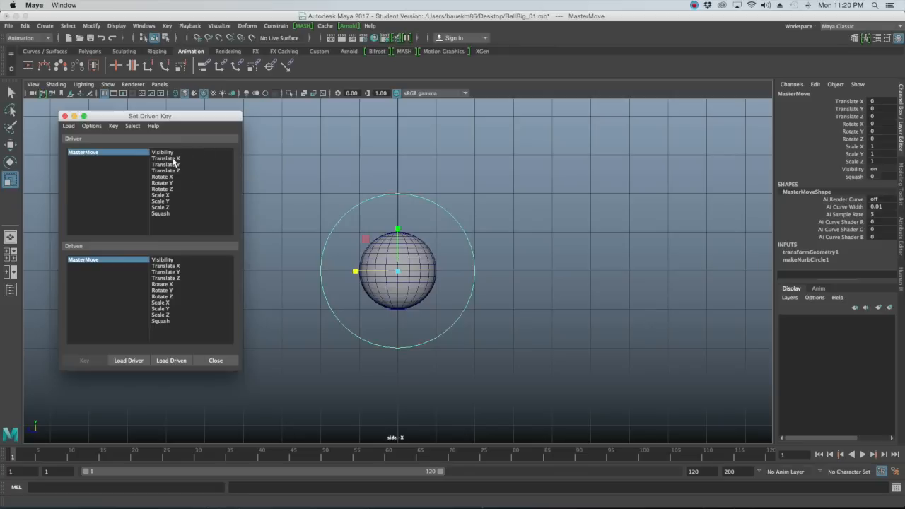
# Step: Choose Squash as the driver attribute and select squash1Handle under BallRig's Handles group in the Outliner
pyautogui.click(176, 216)
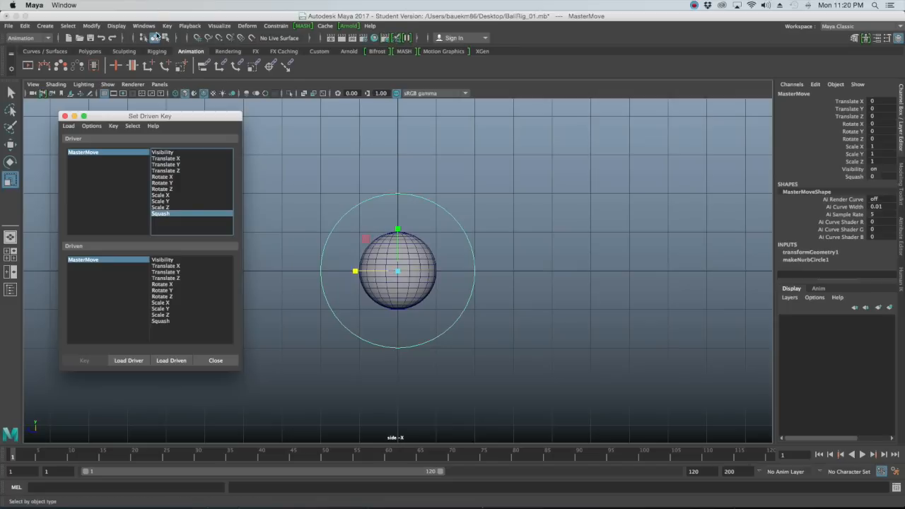
pyautogui.click(145, 26)
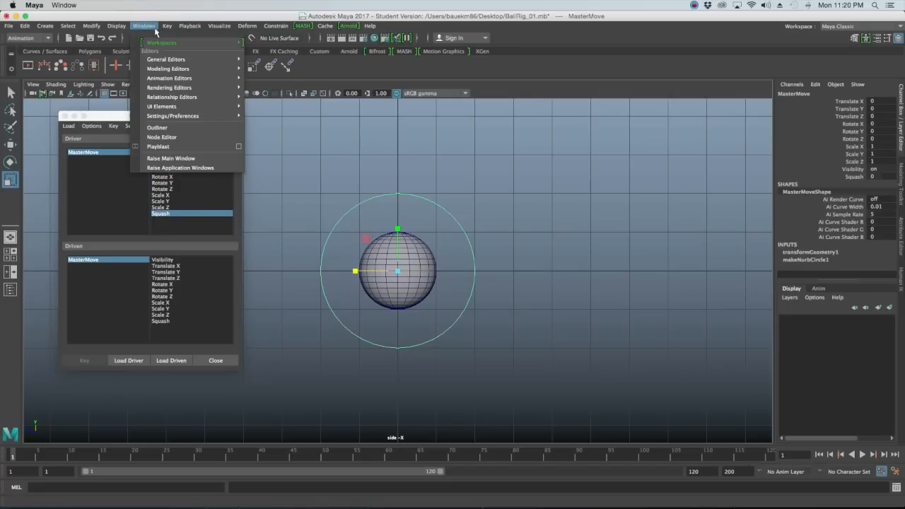
pyautogui.click(169, 128)
pyautogui.moveTo(226, 92); pyautogui.dragTo(579, 92)
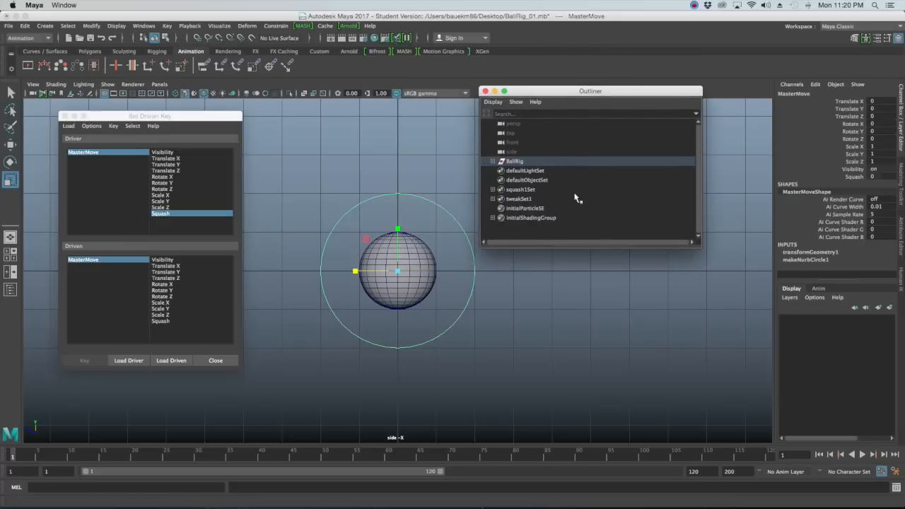
pyautogui.click(493, 161)
pyautogui.click(498, 190)
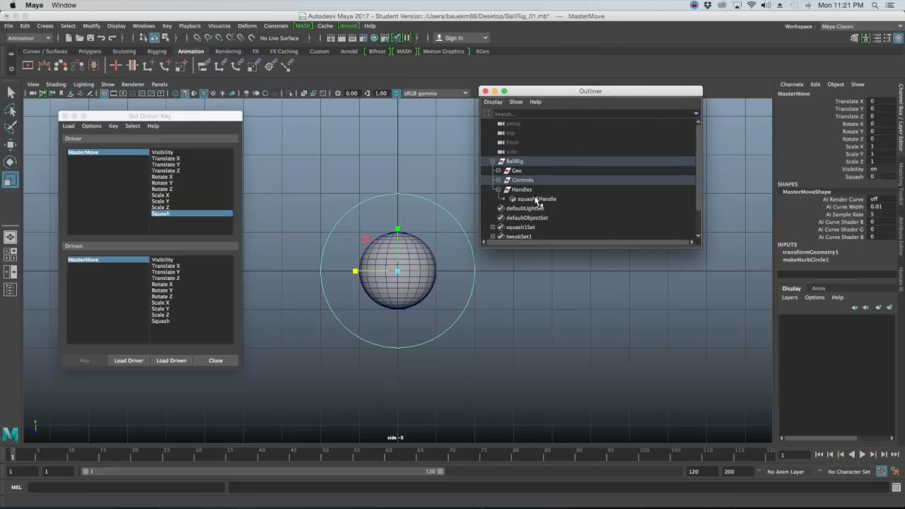
pyautogui.click(560, 201)
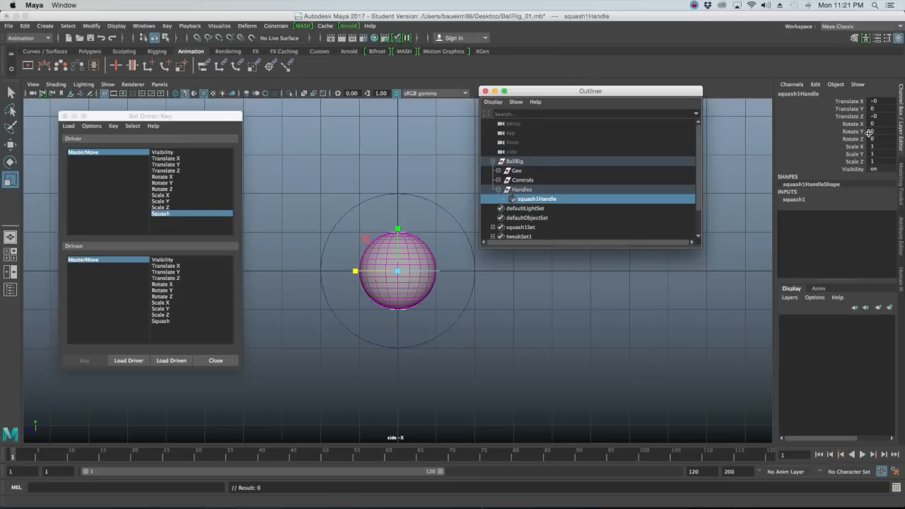
# Step: Load squash1Handle together with its squash1 input as driven, and choose squash1's Factor as the driven attribute
pyautogui.click(793, 199)
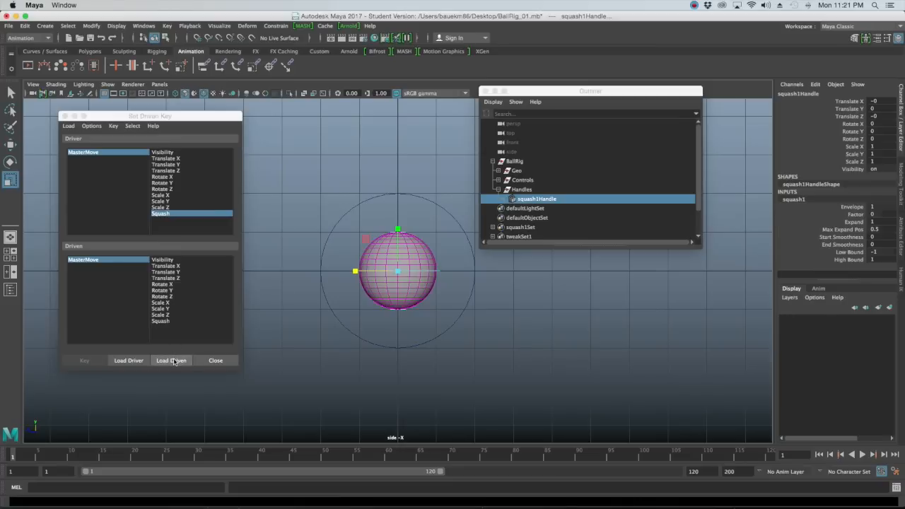
pyautogui.click(174, 362)
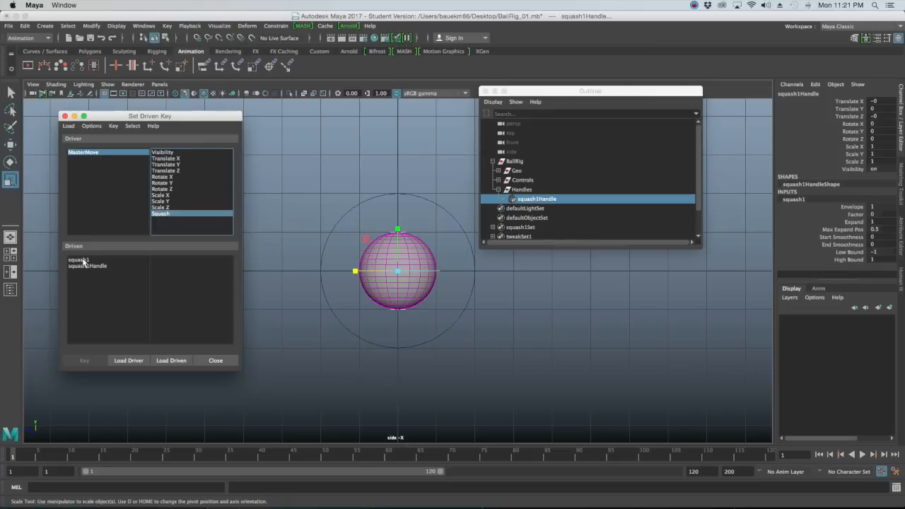
pyautogui.click(85, 261)
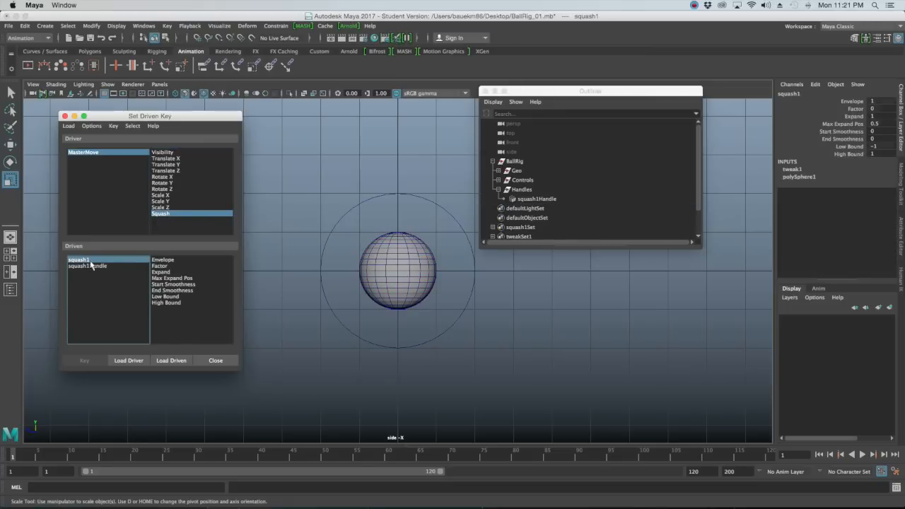
pyautogui.click(100, 266)
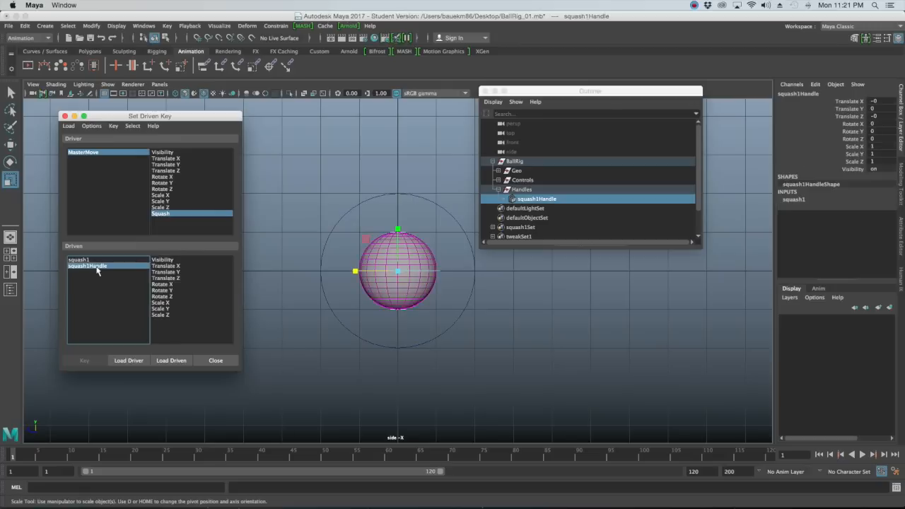
pyautogui.click(106, 260)
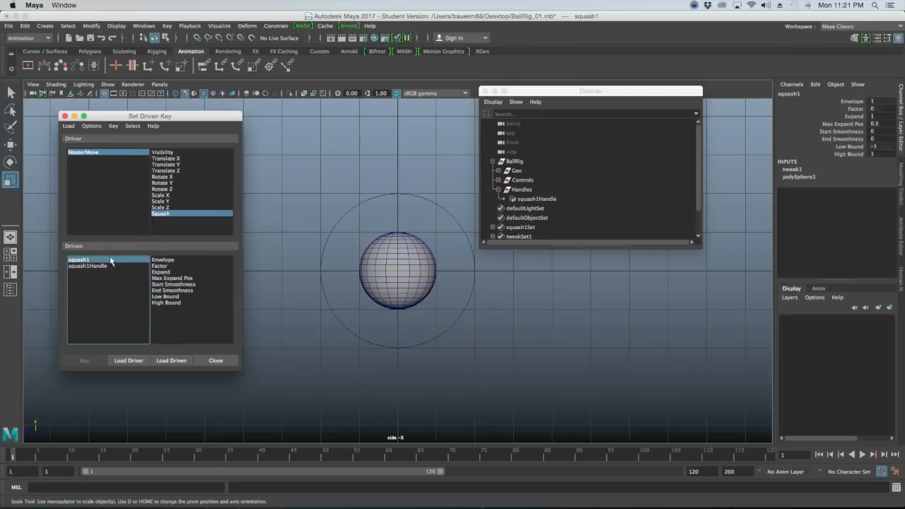
pyautogui.click(225, 266)
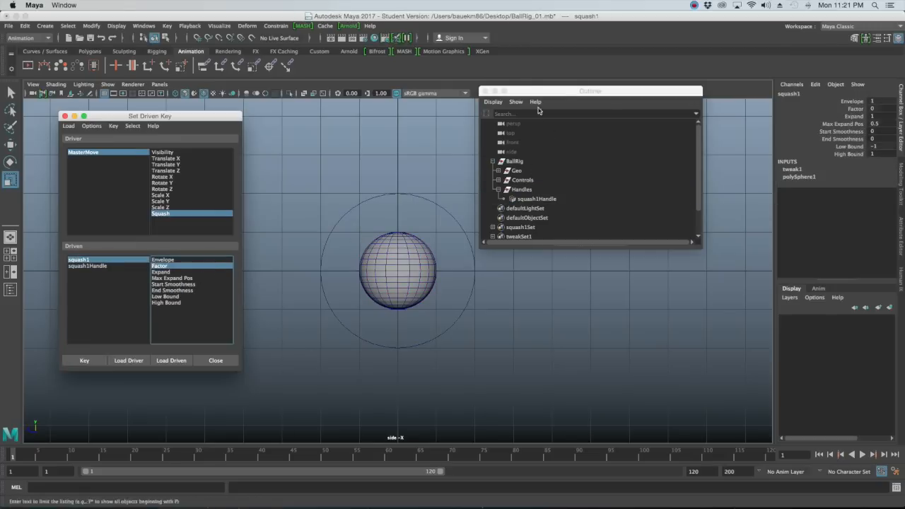
# Step: Move the floating windows clear of the ball, select MasterMove and set a driven key with Squash and Factor at 0
pyautogui.moveTo(534, 91); pyautogui.dragTo(81, 300)
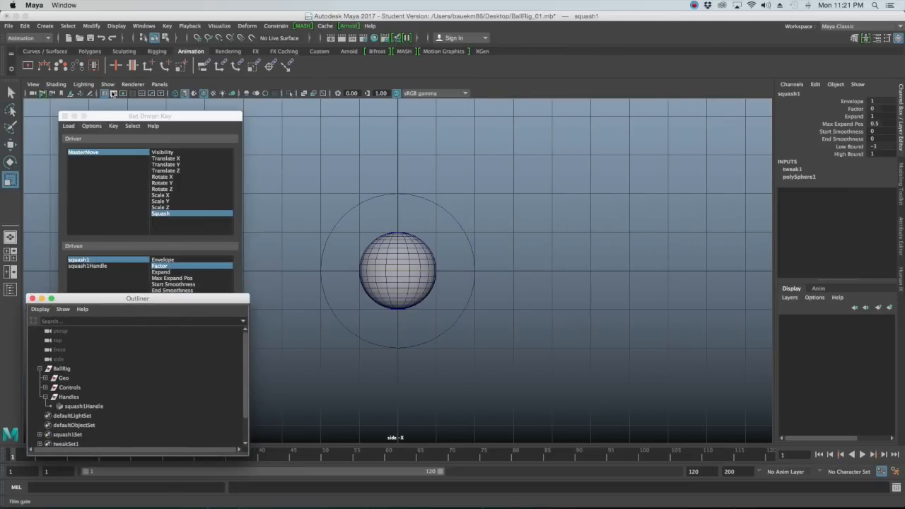
pyautogui.moveTo(116, 115); pyautogui.dragTo(85, 52)
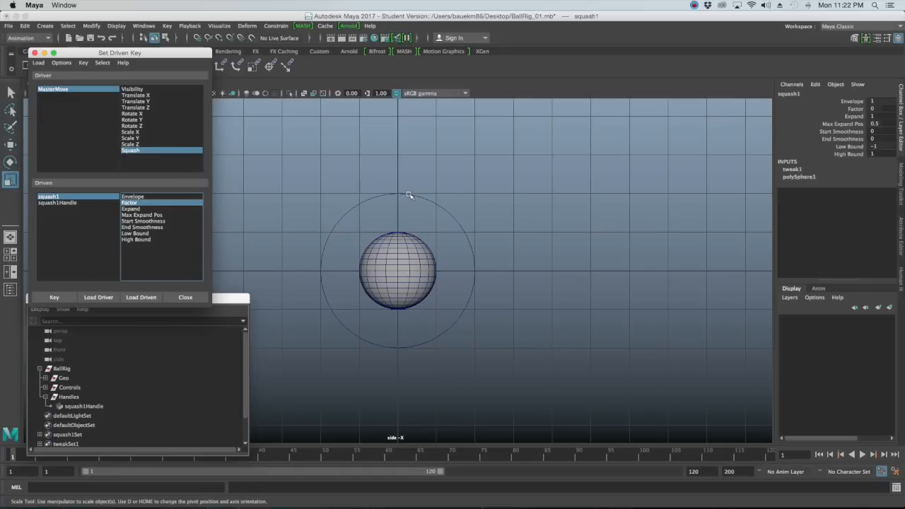
pyautogui.moveTo(427, 173); pyautogui.dragTo(400, 205)
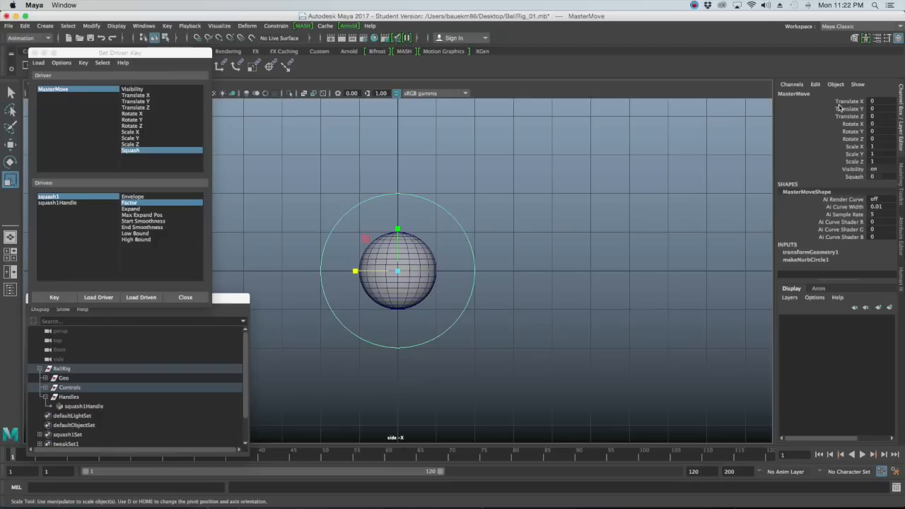
pyautogui.click(856, 177)
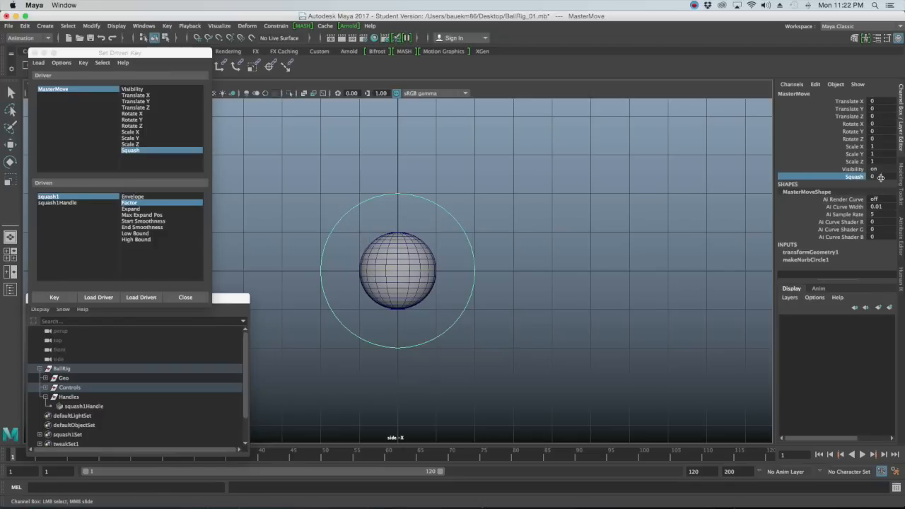
pyautogui.click(123, 62)
pyautogui.click(120, 62)
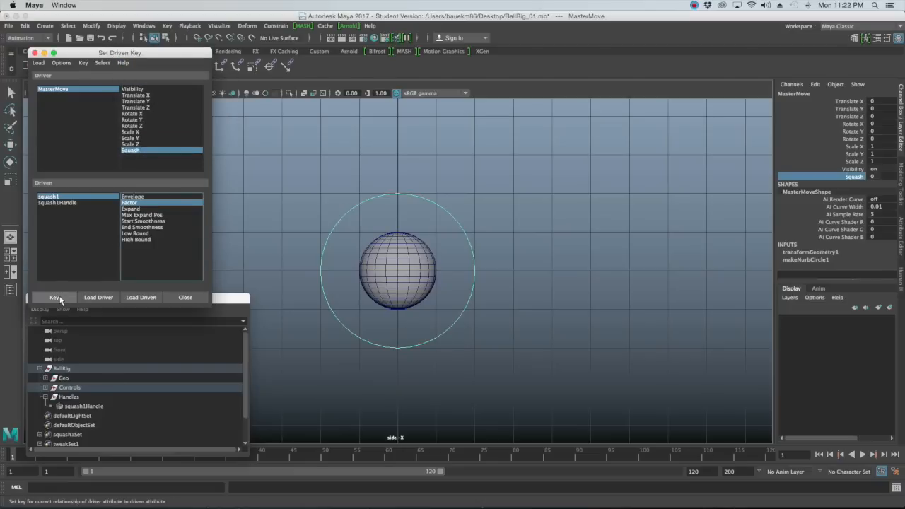
pyautogui.click(56, 297)
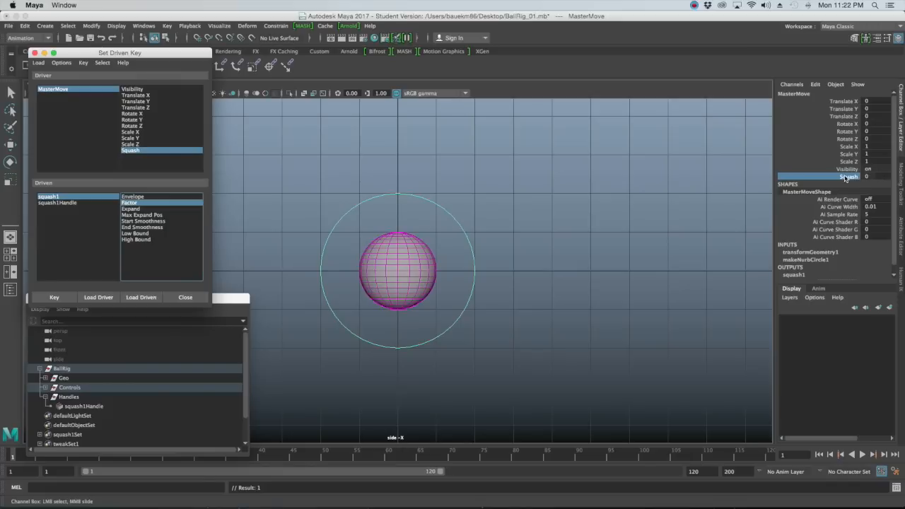
# Step: Set MasterMove's Squash attribute to 10
pyautogui.click(873, 176)
pyautogui.click(874, 176)
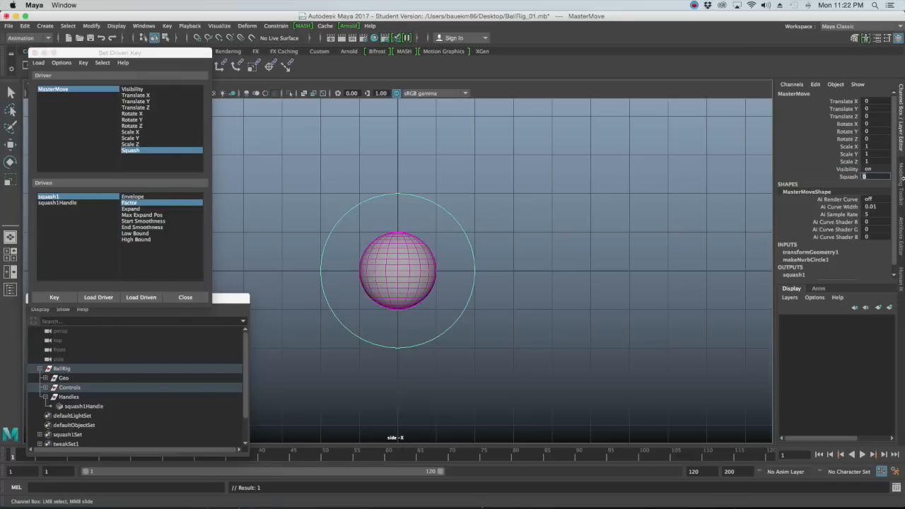
pyautogui.write('10')
pyautogui.press('Return')
pyautogui.scroll(-1, 803, 234)
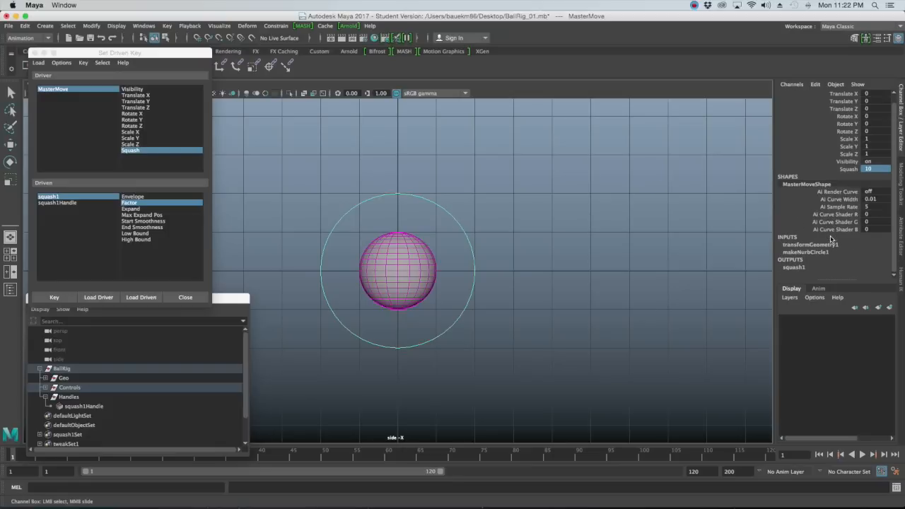
# Step: Expand MasterMove's squash1 output, set Factor to 1 and set a driven key for this pose
pyautogui.click(799, 267)
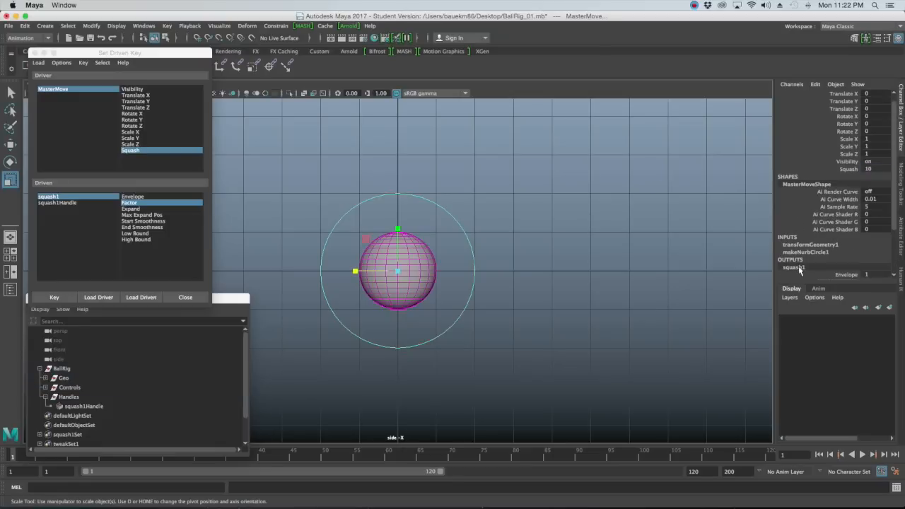
pyautogui.scroll(-5, 803, 269)
pyautogui.scroll(5, 841, 243)
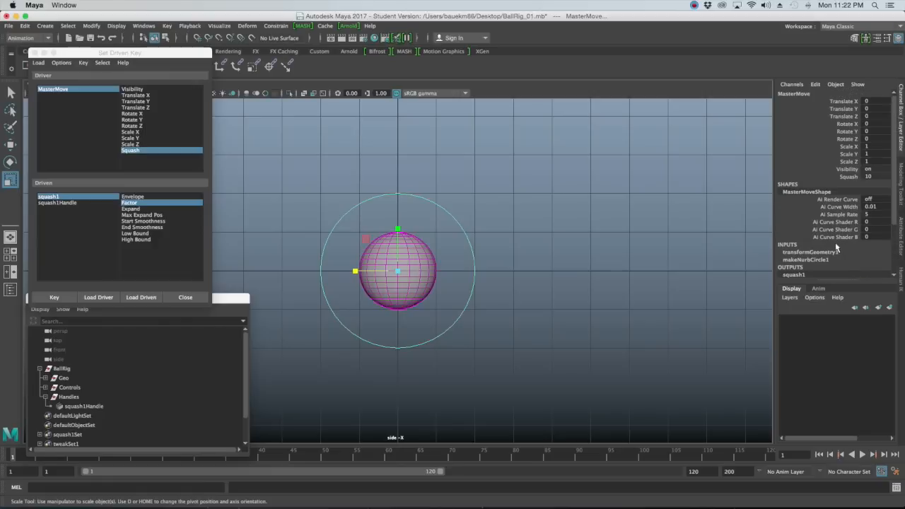
pyautogui.scroll(-3, 835, 241)
pyautogui.scroll(3, 838, 240)
pyautogui.scroll(-5, 826, 152)
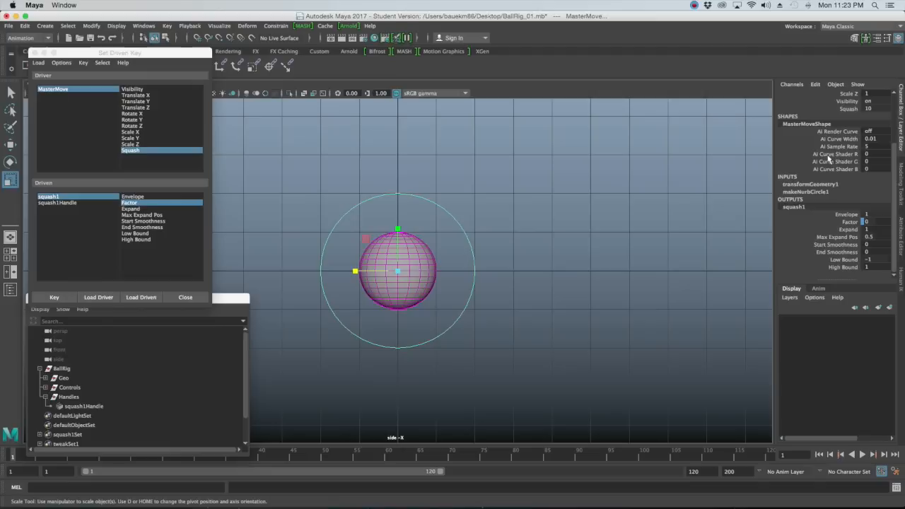
pyautogui.doubleClick(881, 220)
pyautogui.press('Return')
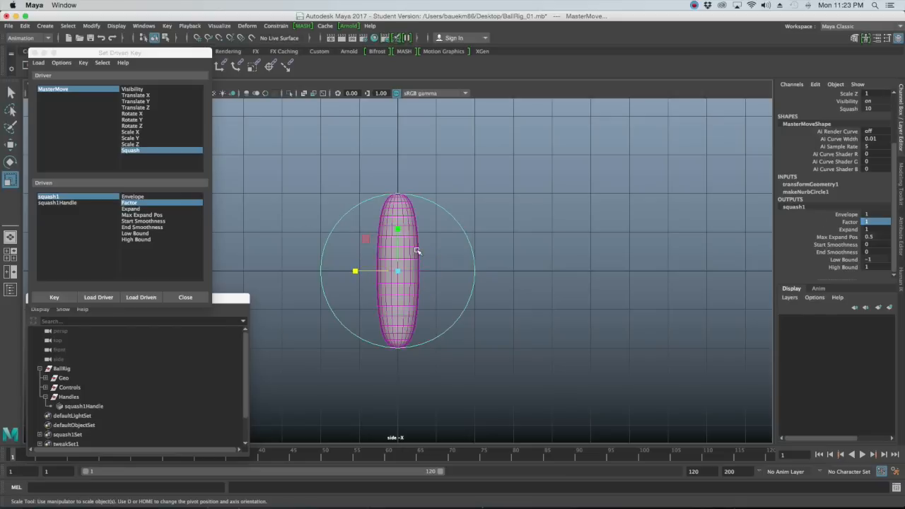
pyautogui.click(57, 300)
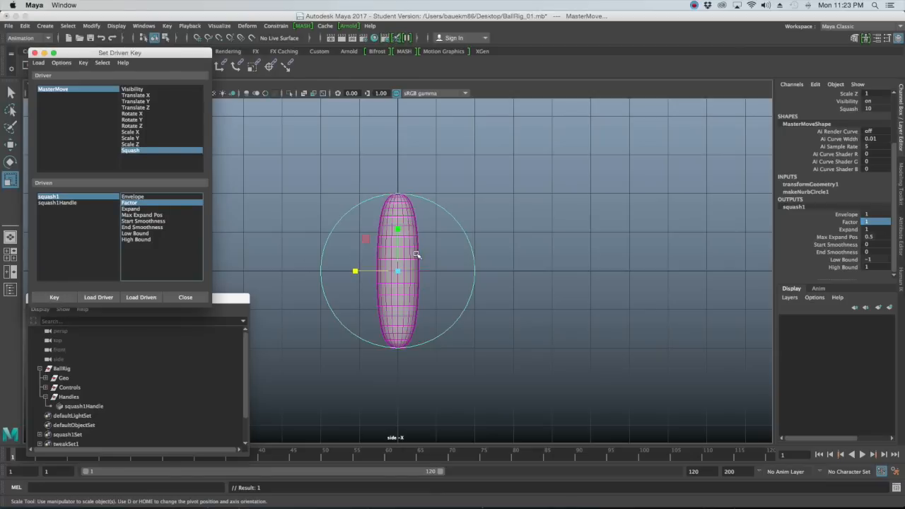
# Step: Set MasterMove's Squash to -10 and squash1's Factor to -1, and set a driven key for this pose
pyautogui.doubleClick(875, 108)
pyautogui.write('-10')
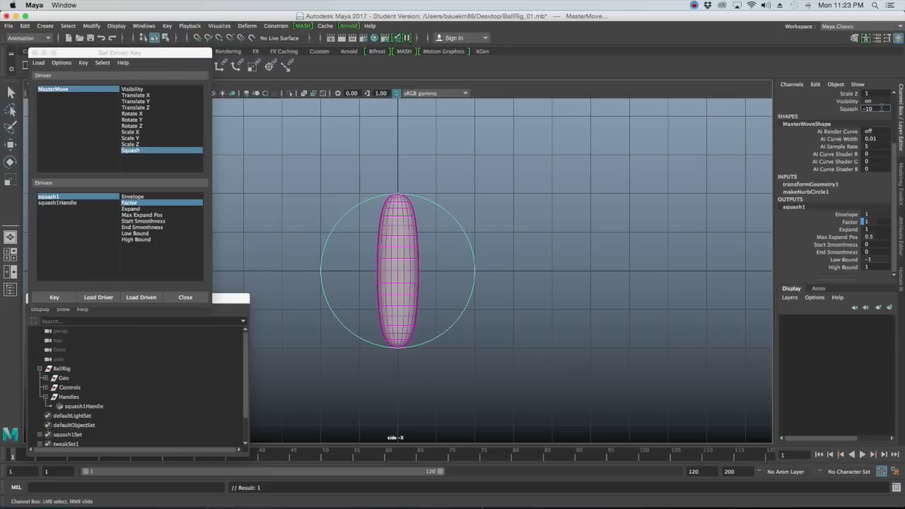
pyautogui.press('Return')
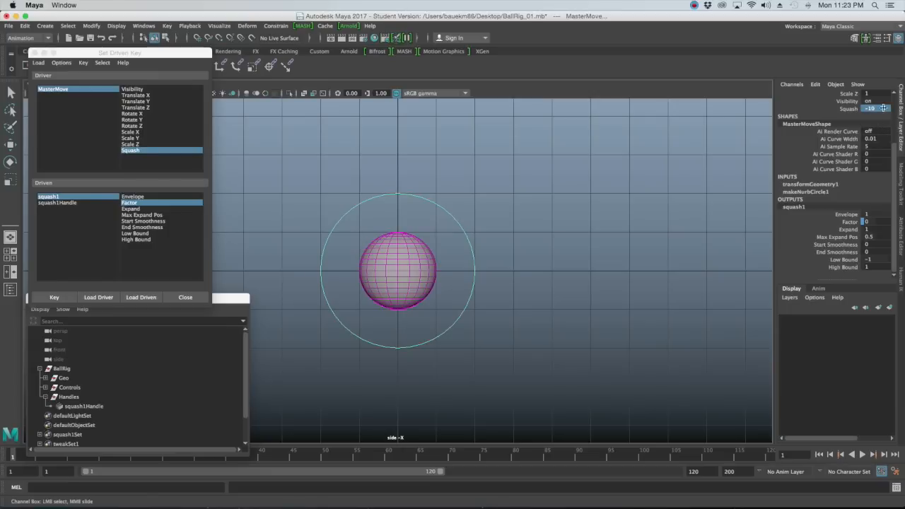
pyautogui.doubleClick(862, 222)
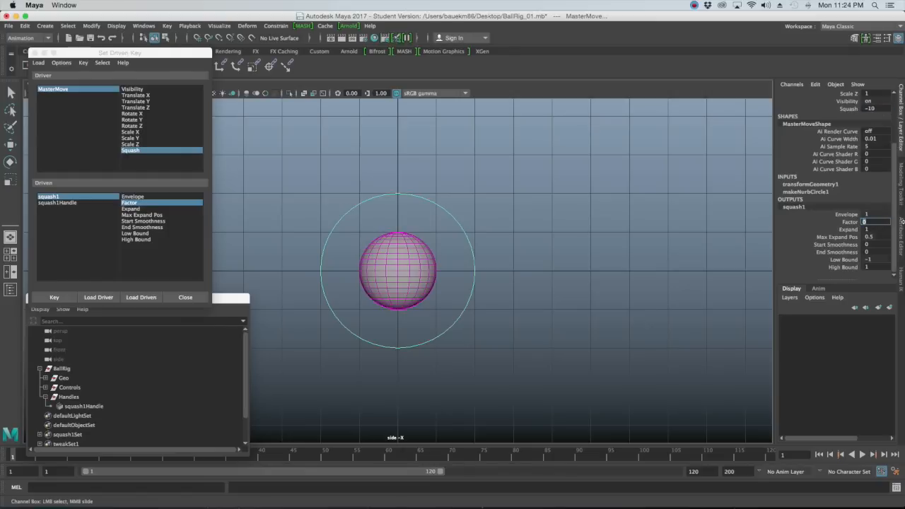
pyautogui.write('-1')
pyautogui.press('Return')
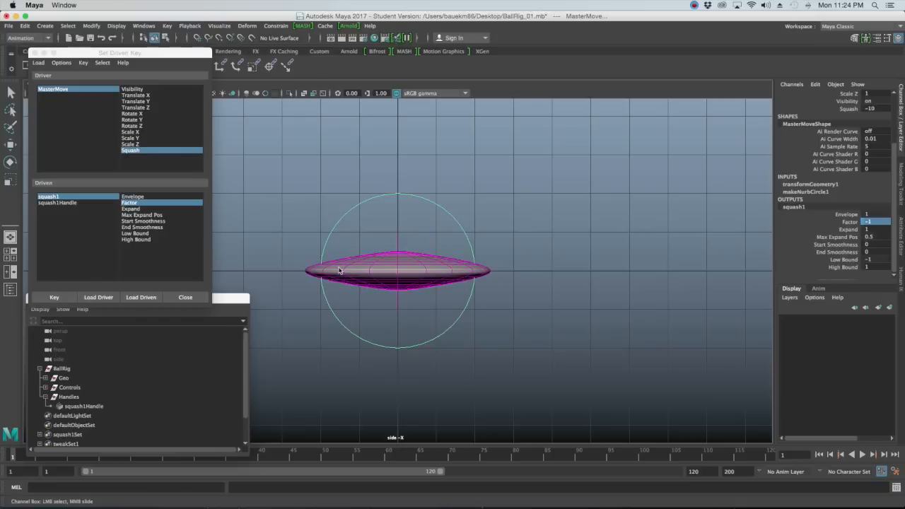
pyautogui.click(70, 300)
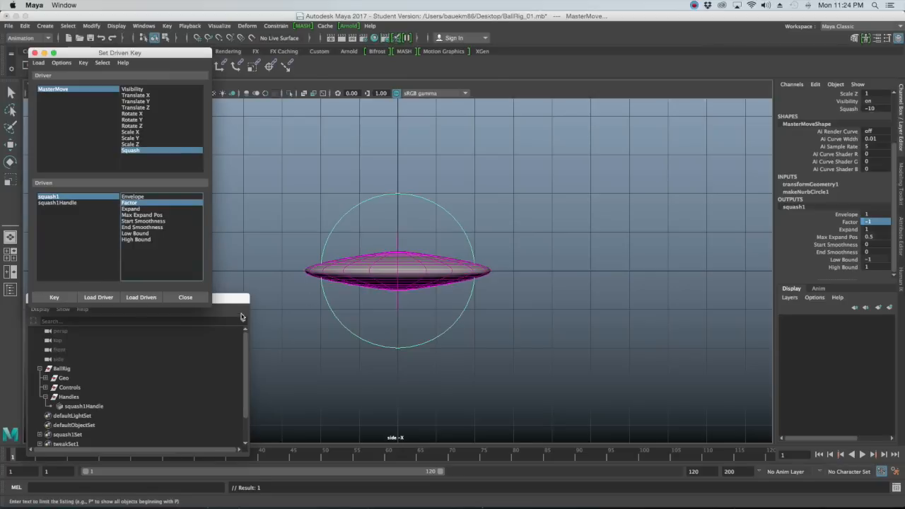
# Step: Close the Set Driven Key and Outliner windows and clear the selection
pyautogui.click(191, 299)
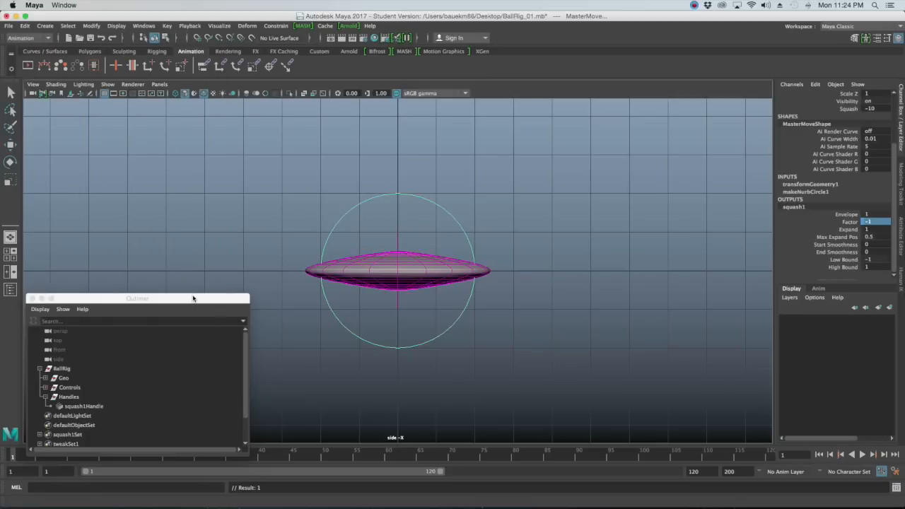
pyautogui.click(31, 298)
pyautogui.press('r')
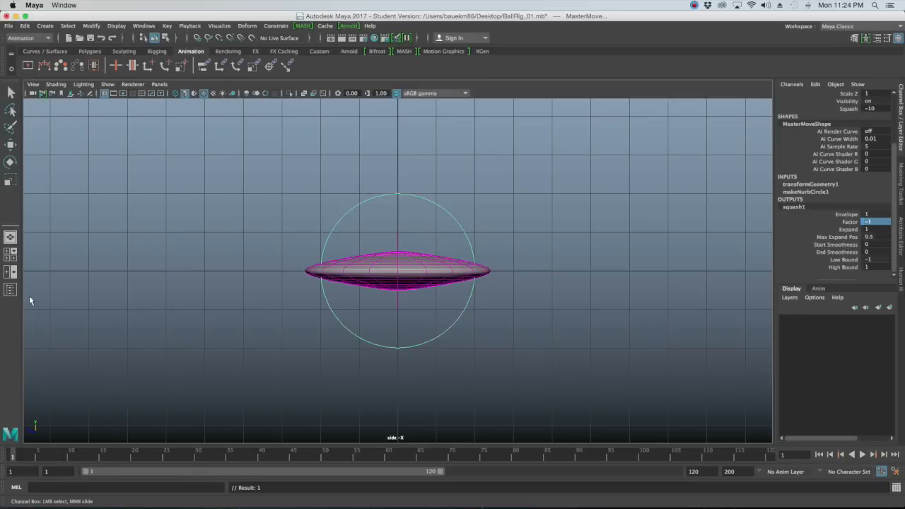
pyautogui.click(188, 253)
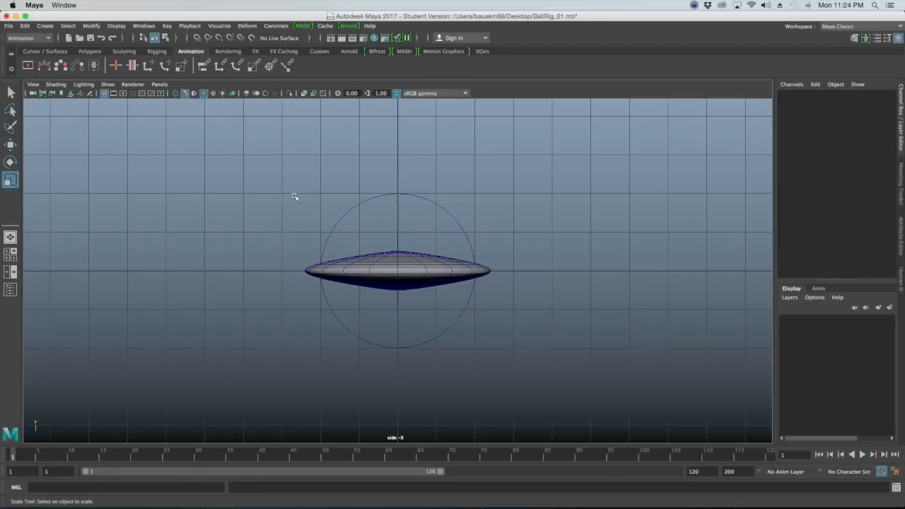
# Step: Select the MasterMove control and try varying its Squash attribute interactively in the viewport
pyautogui.moveTo(300, 193); pyautogui.dragTo(394, 226)
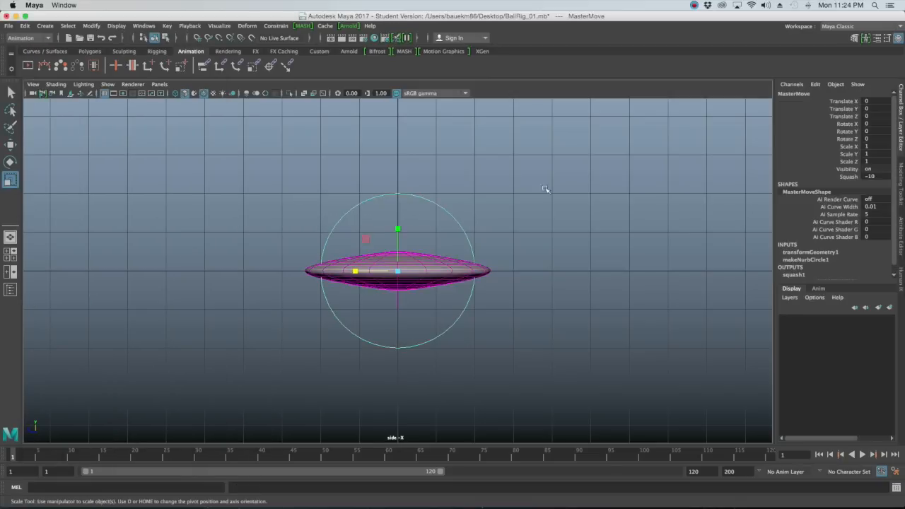
pyautogui.click(852, 177)
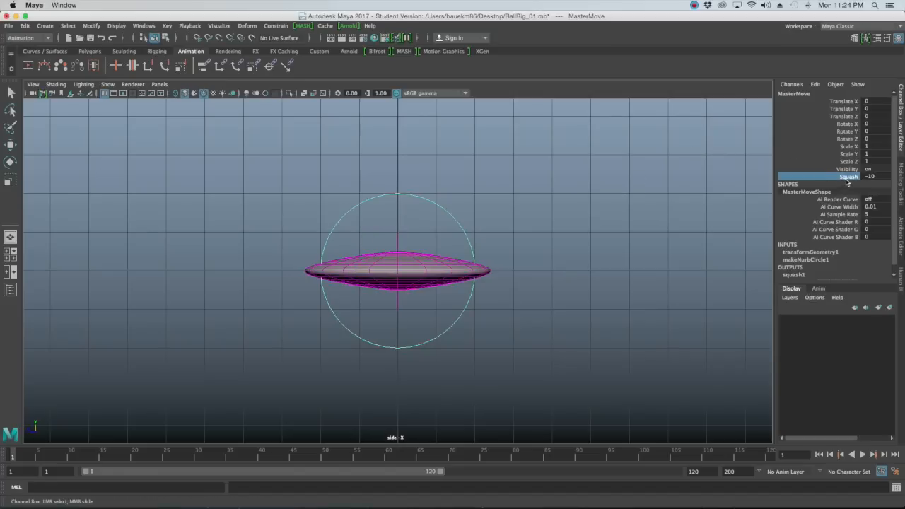
pyautogui.moveTo(657, 194); pyautogui.dragTo(633, 213, button='middle')
pyautogui.click(633, 212)
# Step: Reselect the MasterMove control and set its Squash attribute to 0
pyautogui.moveTo(478, 151); pyautogui.dragTo(413, 200)
pyautogui.press('r')
pyautogui.click(884, 174)
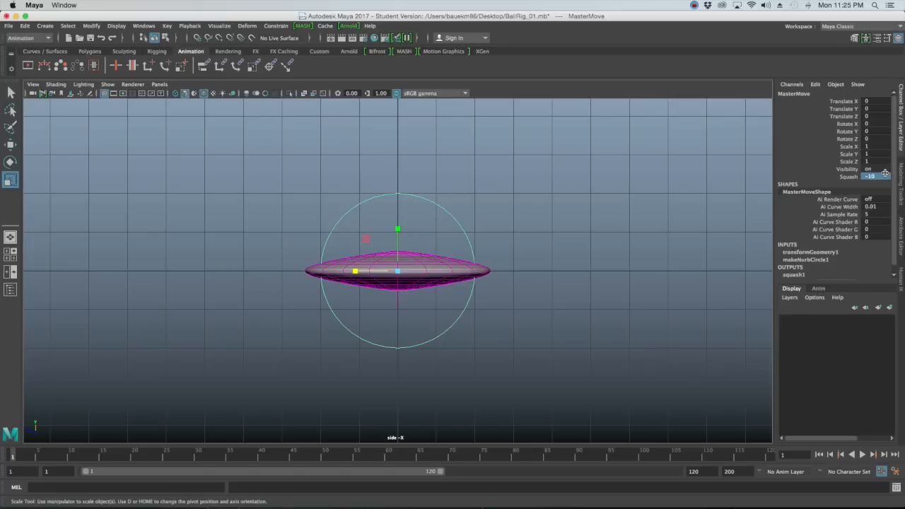
pyautogui.press('1')
pyautogui.click(880, 177)
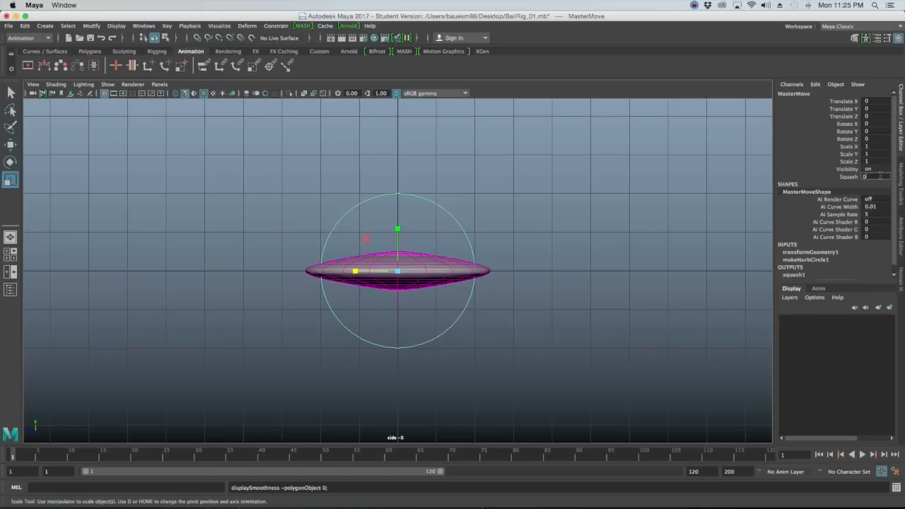
pyautogui.write('0')
pyautogui.press('Return')
# Step: Try moving MasterMove to about -4.9 in Translate Z and varying its Squash, and undo both changes
pyautogui.click(483, 204)
pyautogui.moveTo(483, 204); pyautogui.dragTo(428, 219)
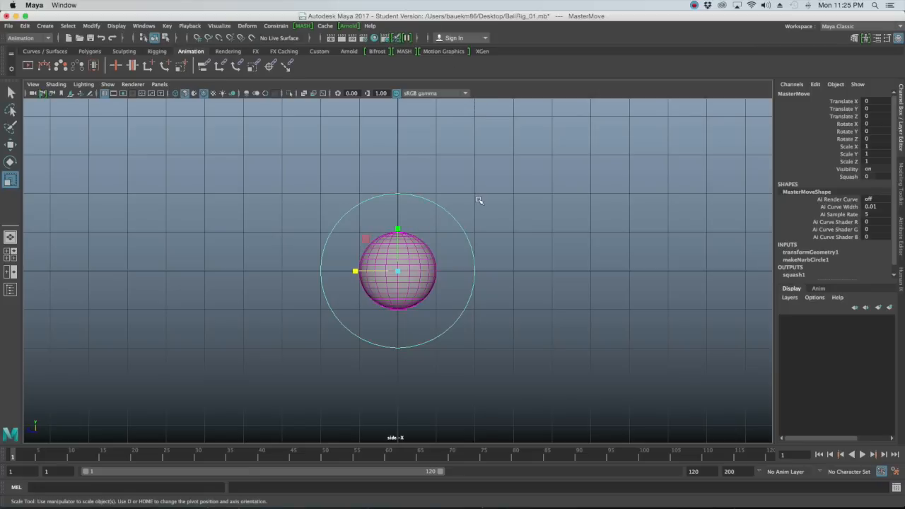
pyautogui.press('w')
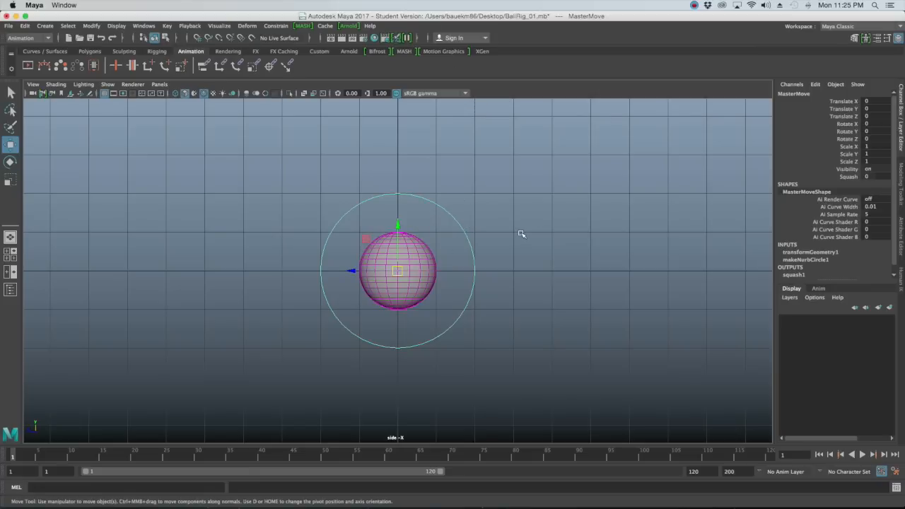
pyautogui.moveTo(355, 273); pyautogui.dragTo(542, 271)
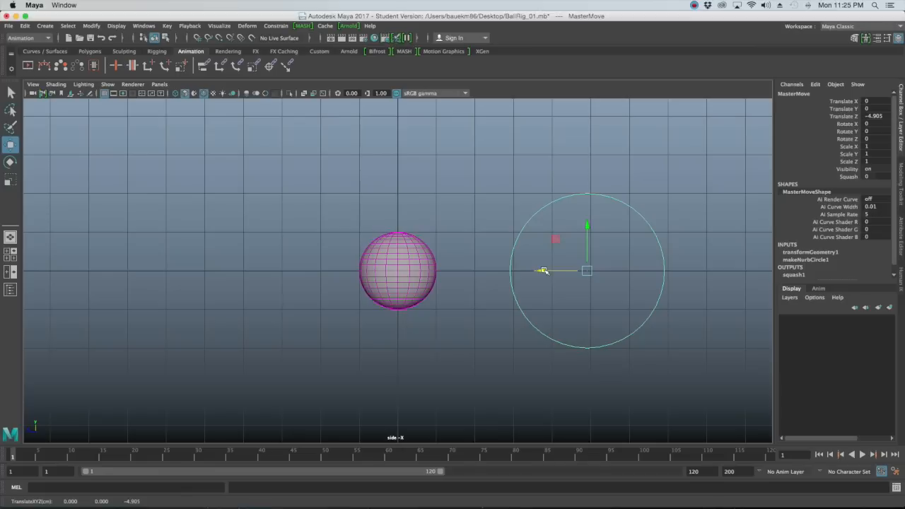
pyautogui.click(848, 176)
pyautogui.moveTo(587, 167); pyautogui.dragTo(629, 169, button='middle')
pyautogui.press('z')
pyautogui.press('z')
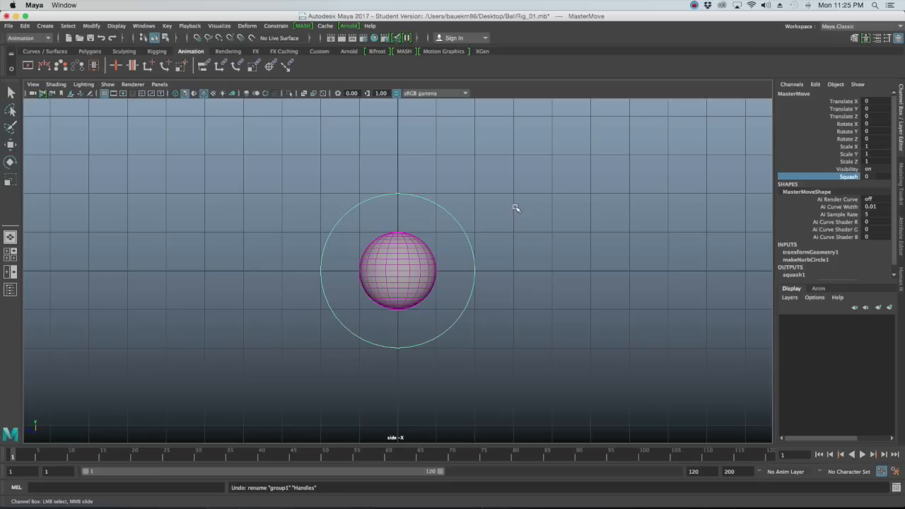
# Step: Open the Outliner, enlarge it beside the ball, and expand BallRig with its Geo, Controls and Handles groups
pyautogui.click(144, 26)
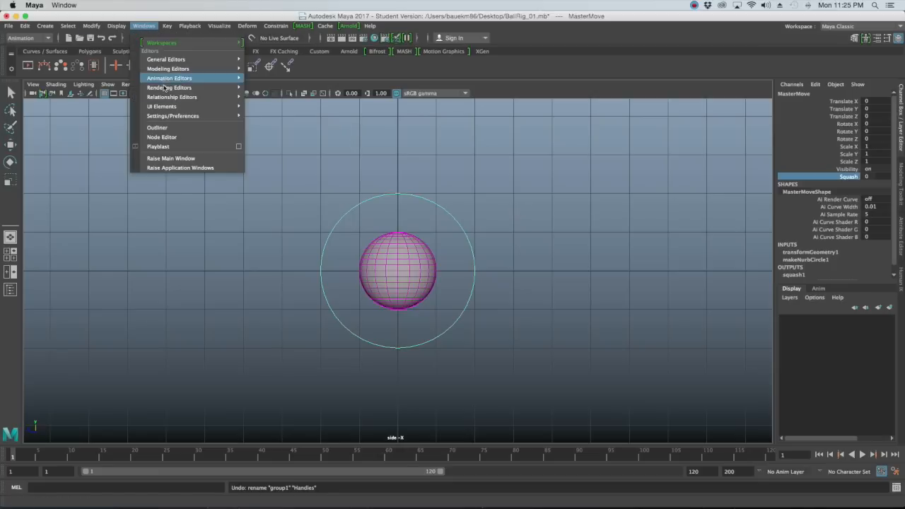
pyautogui.click(187, 129)
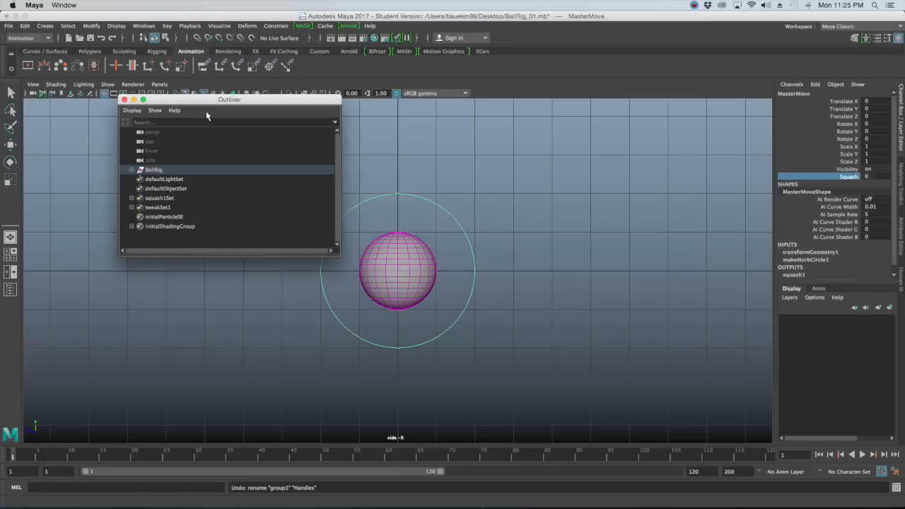
pyautogui.moveTo(186, 102); pyautogui.dragTo(94, 67)
pyautogui.moveTo(247, 221); pyautogui.dragTo(204, 411)
pyautogui.click(40, 134)
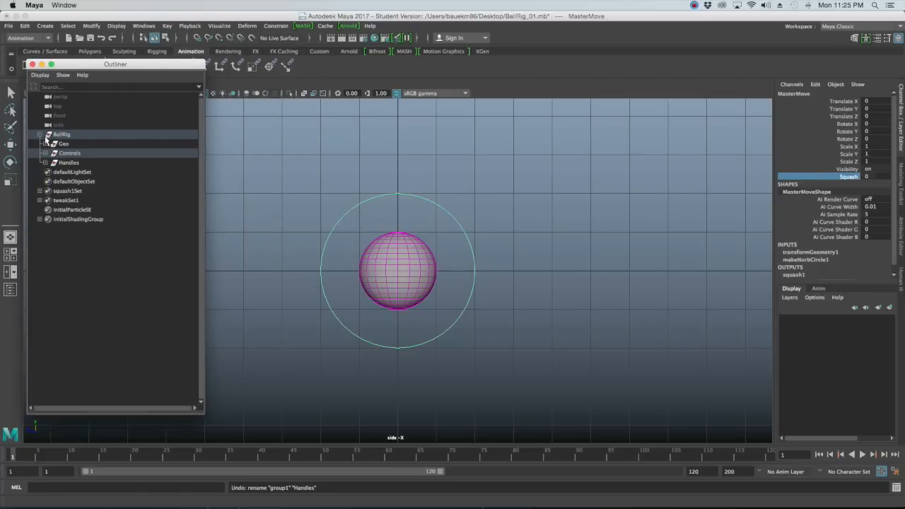
pyautogui.click(44, 143)
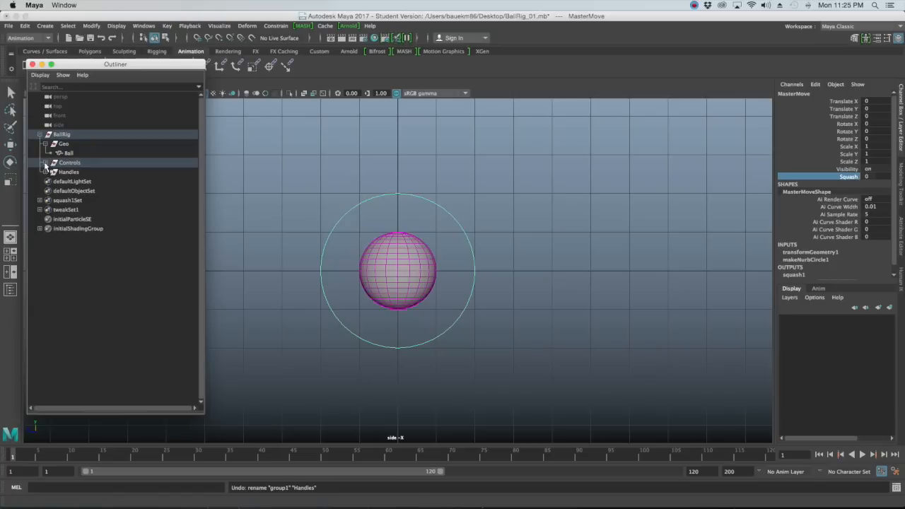
pyautogui.click(44, 162)
pyautogui.click(45, 182)
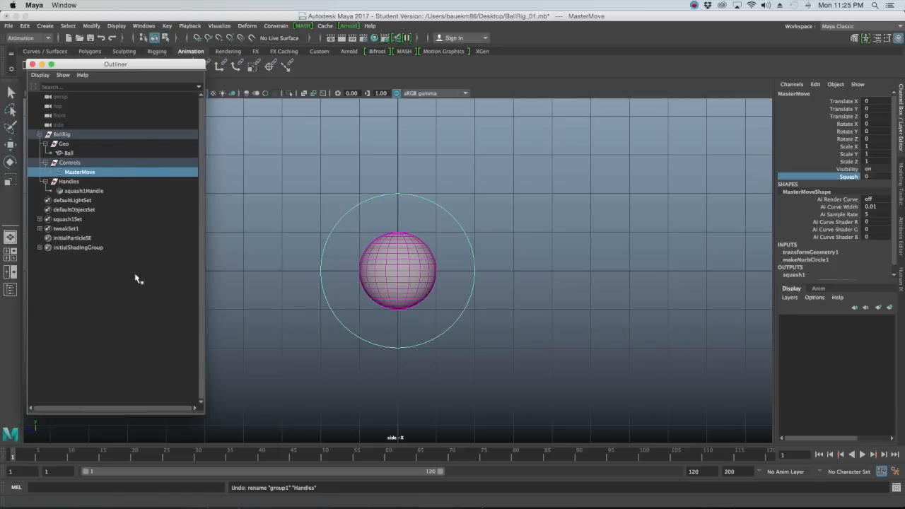
# Step: Point-constrain Ball to MasterMove on all axes with Maintain offset on, and expand Ball in the Outliner to show the constraint
pyautogui.click(430, 203)
pyautogui.moveTo(432, 187); pyautogui.dragTo(410, 199)
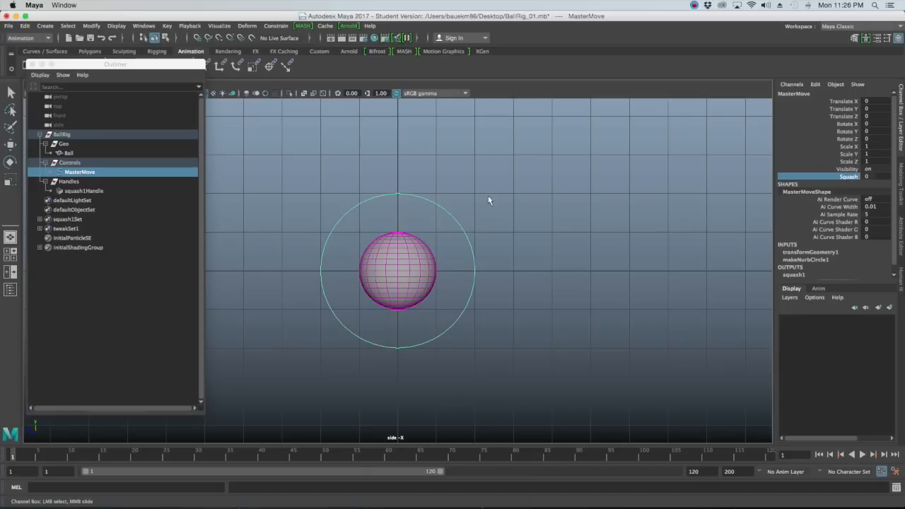
pyautogui.keyDown('shift'); pyautogui.click(420, 260); pyautogui.keyUp('shift')
pyautogui.press('w')
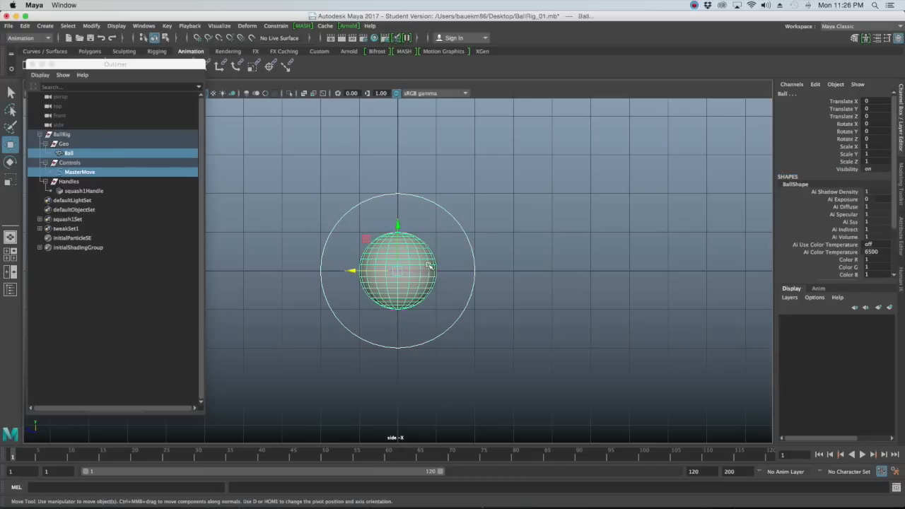
pyautogui.click(276, 27)
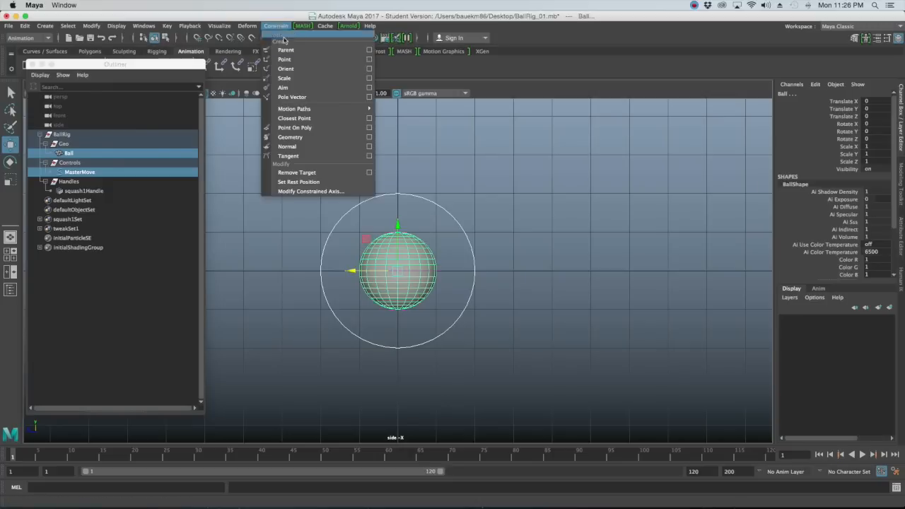
pyautogui.click(370, 62)
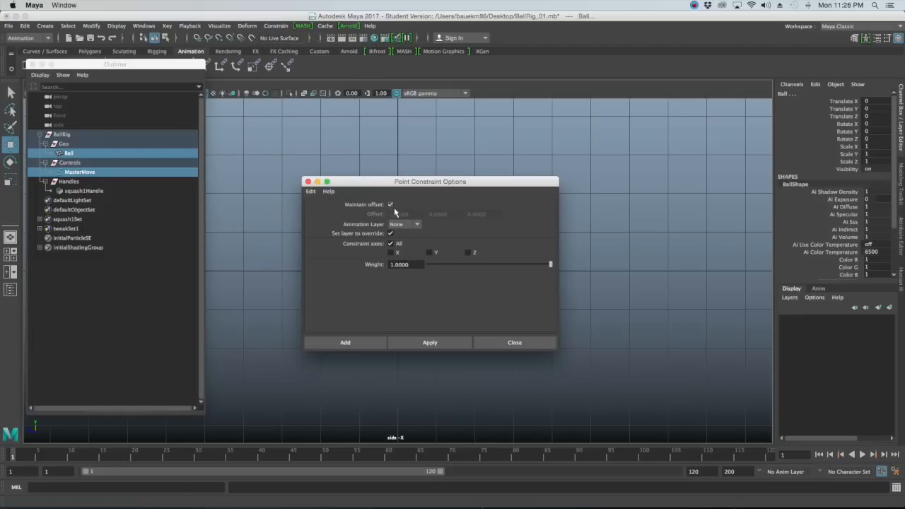
pyautogui.click(422, 343)
pyautogui.click(514, 343)
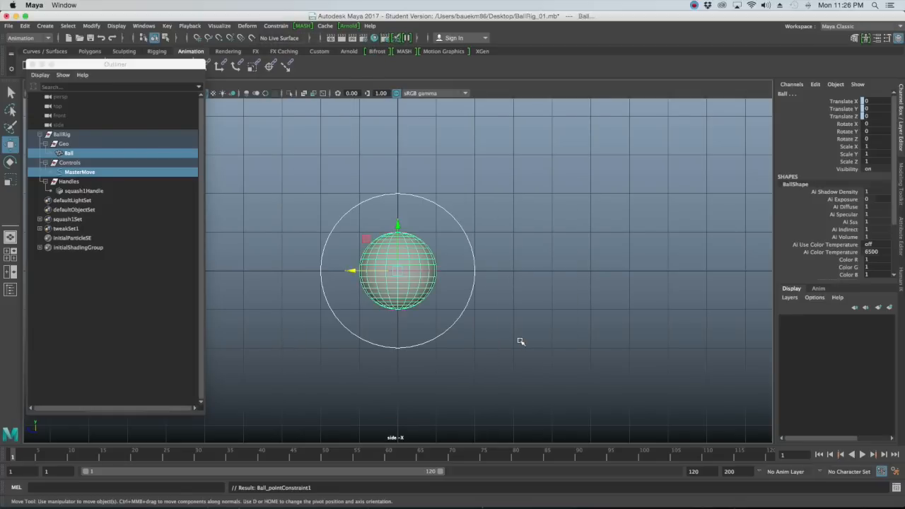
pyautogui.click(53, 155)
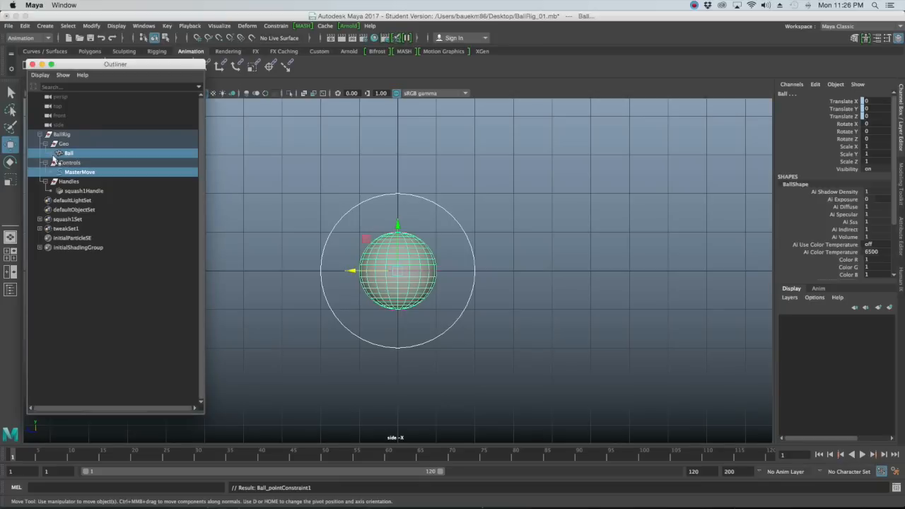
pyautogui.click(51, 153)
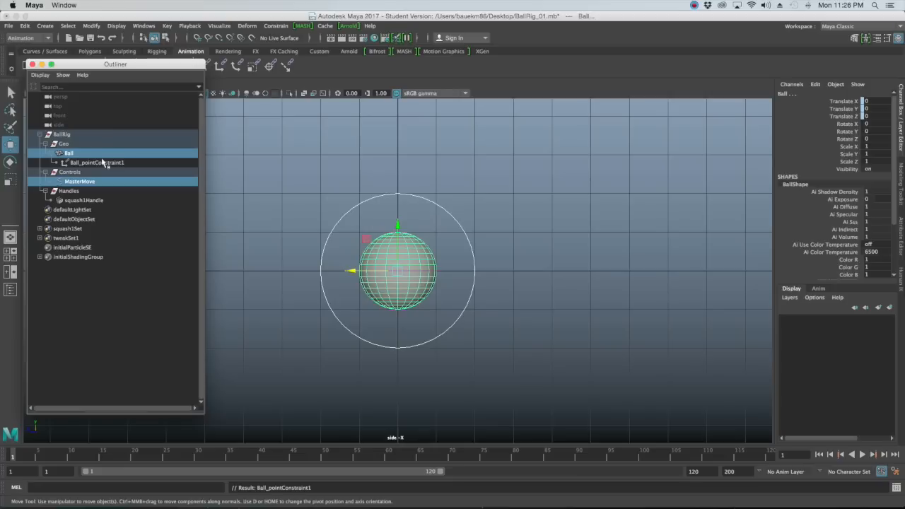
# Step: Try moving MasterMove to Translate Y 1 and Z about -4.86 with Squash at about 3.1, and undo these changes
pyautogui.click(420, 202)
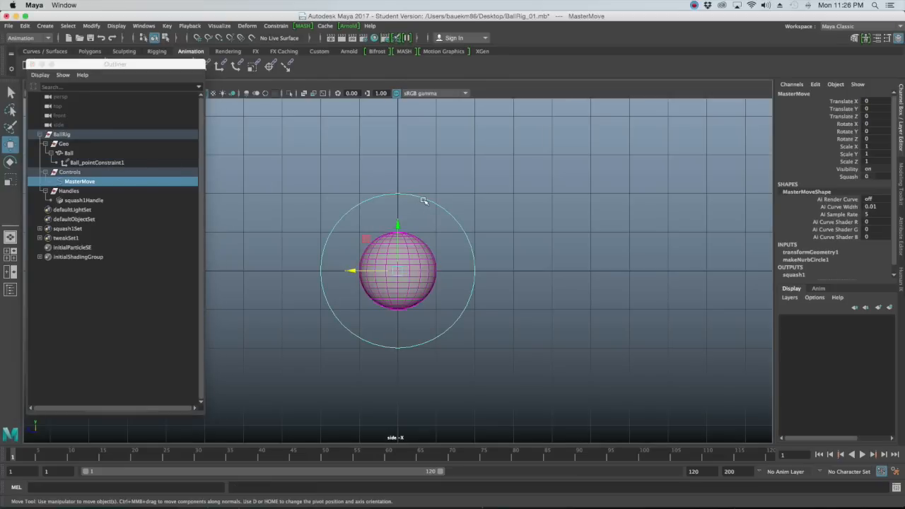
pyautogui.moveTo(352, 270); pyautogui.dragTo(543, 286)
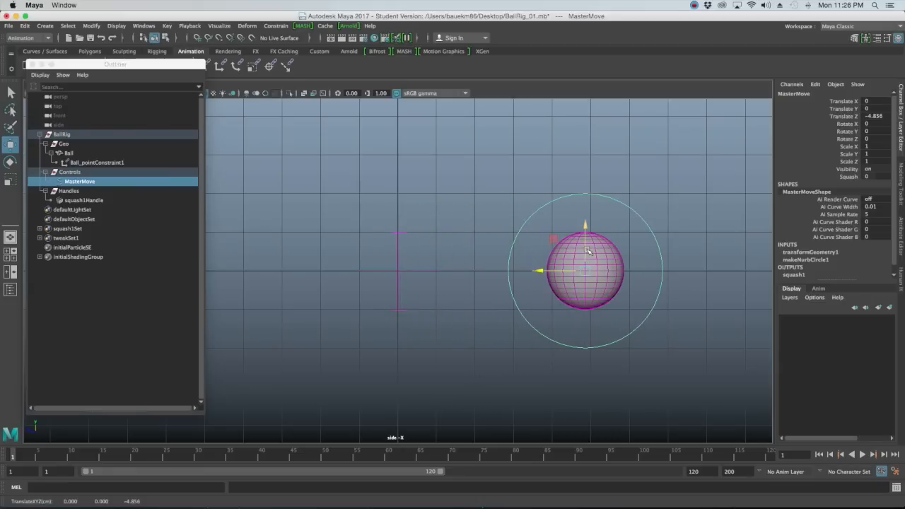
pyautogui.moveTo(587, 250); pyautogui.dragTo(673, 219)
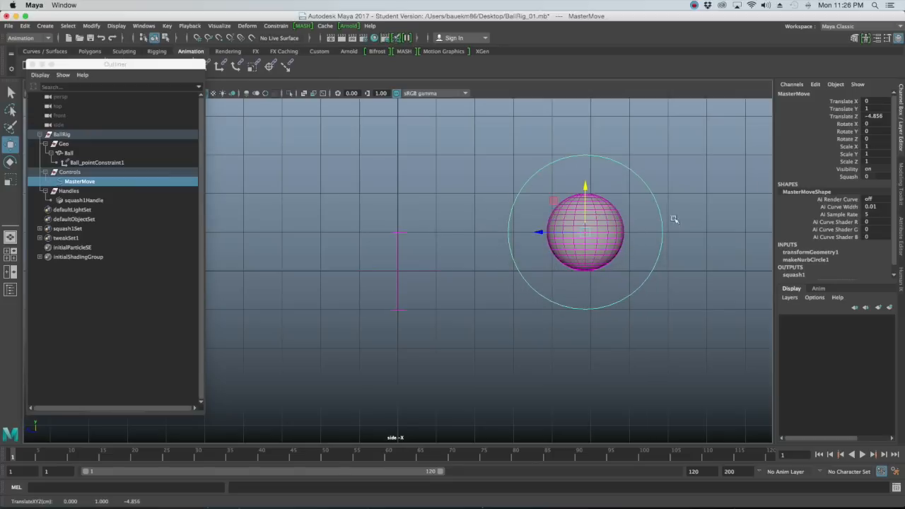
pyautogui.click(857, 176)
pyautogui.moveTo(683, 192); pyautogui.dragTo(696, 209, button='middle')
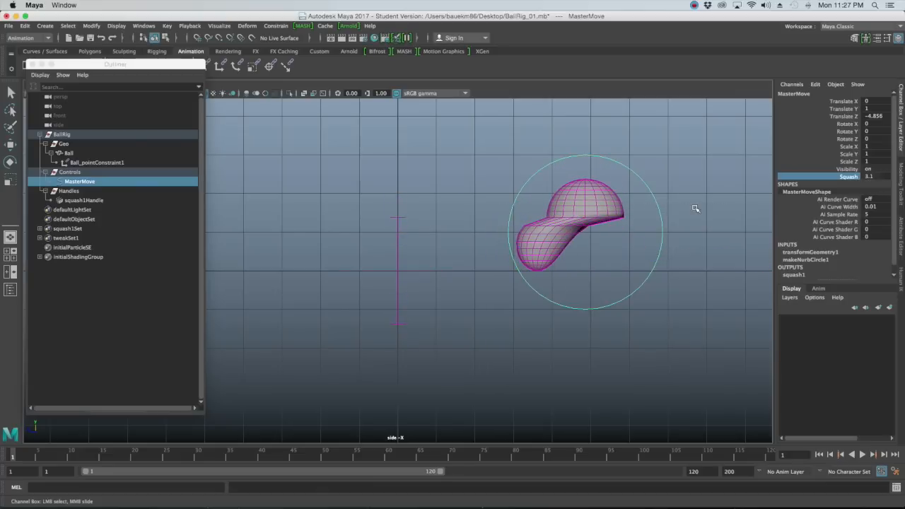
pyautogui.press('z')
pyautogui.press('z')
pyautogui.press('z')
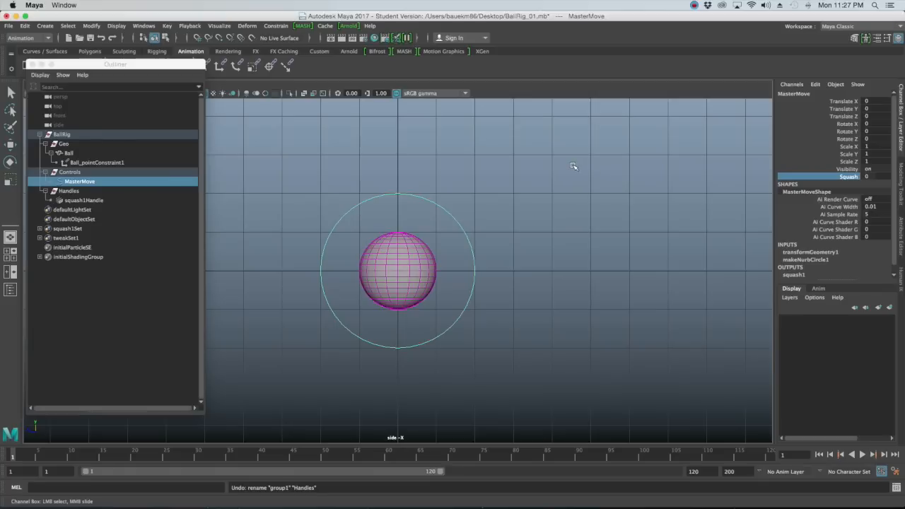
# Step: Parent-constrain squash1Handle to MasterMove with Maintain offset on and all translate and rotate axes constrained
pyautogui.click(533, 168)
pyautogui.press('w')
pyautogui.moveTo(485, 171); pyautogui.dragTo(431, 211)
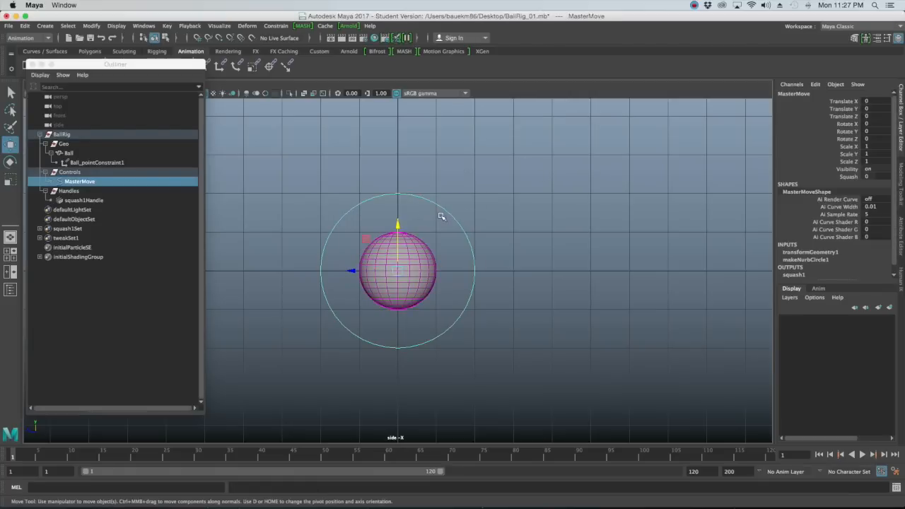
pyautogui.keyDown('ctrl'); pyautogui.click(110, 201); pyautogui.keyUp('ctrl')
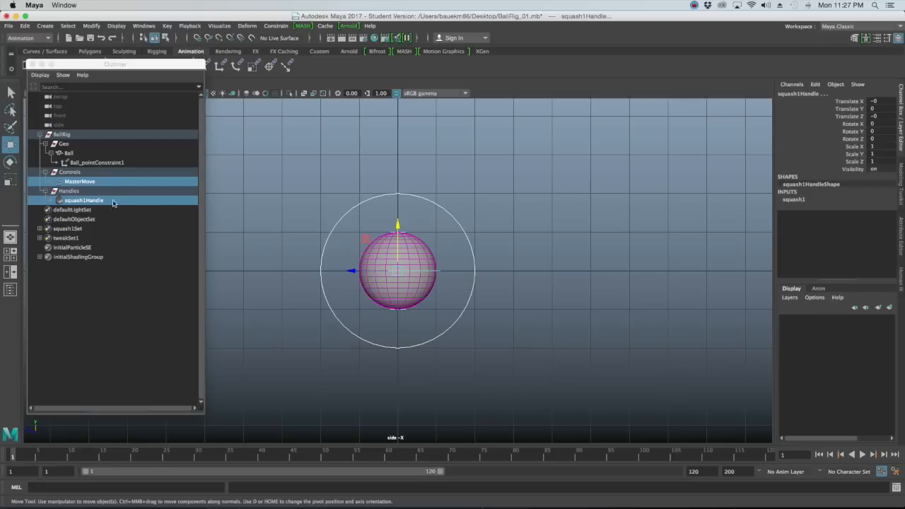
pyautogui.click(275, 26)
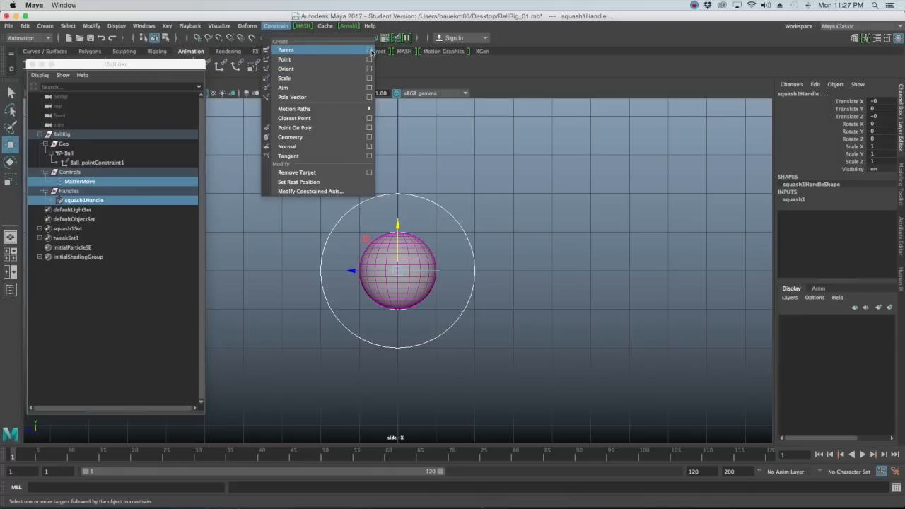
pyautogui.click(369, 50)
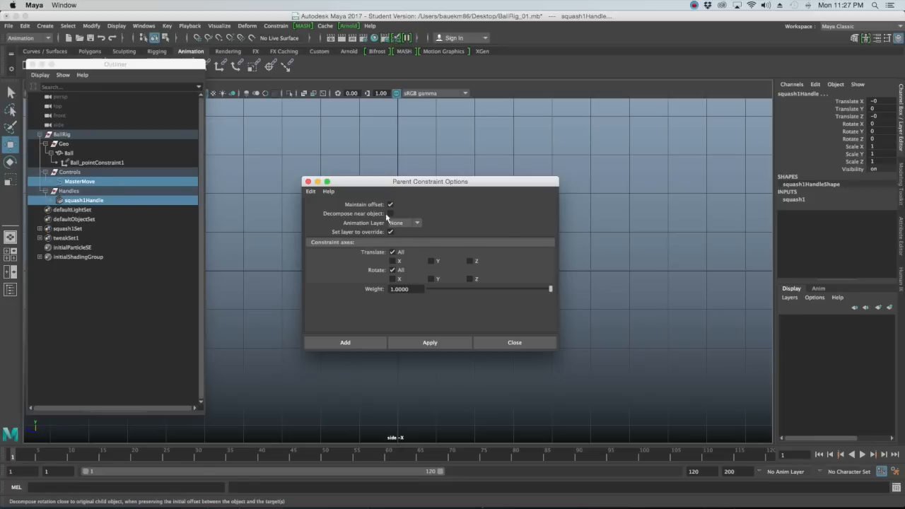
pyautogui.click(427, 344)
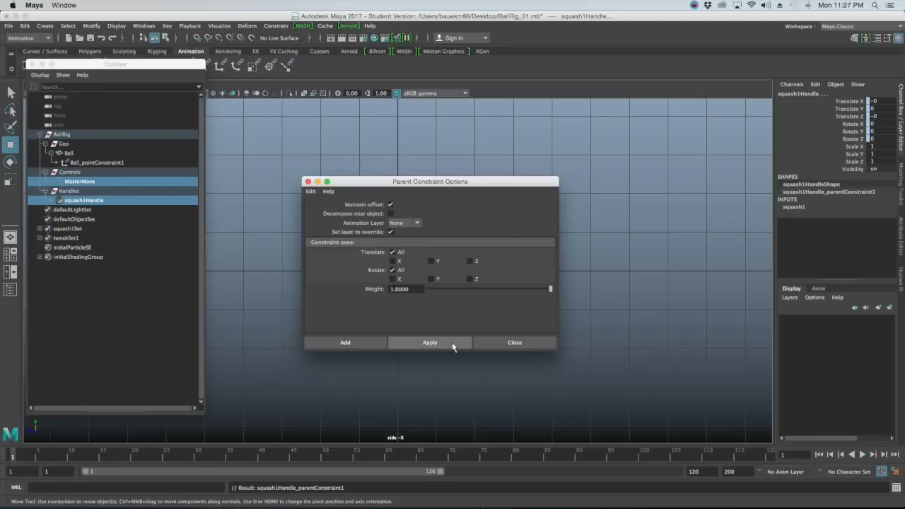
pyautogui.click(514, 344)
# Step: Test the rig by setting MasterMove's Squash to about -4.1 and moving it to about Y 2.25, Z -2.42
pyautogui.click(492, 232)
pyautogui.moveTo(488, 228); pyautogui.dragTo(472, 255)
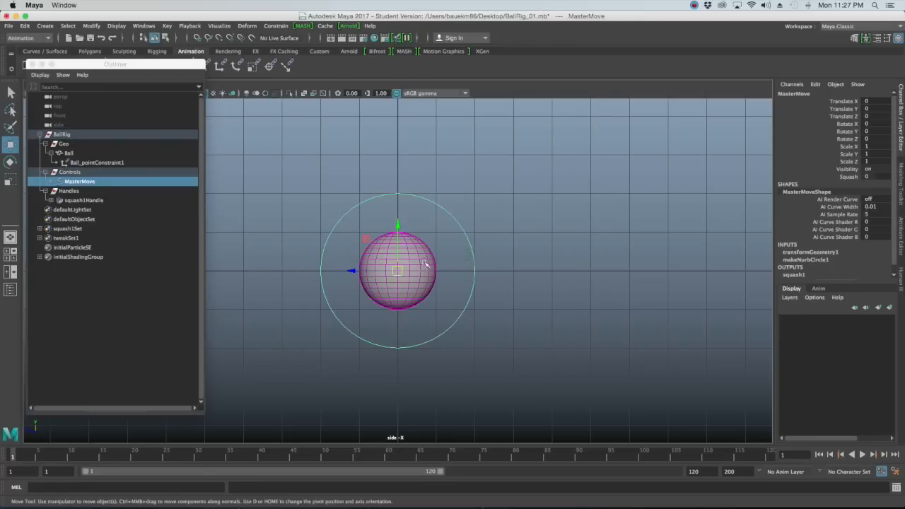
pyautogui.moveTo(369, 272); pyautogui.dragTo(553, 275)
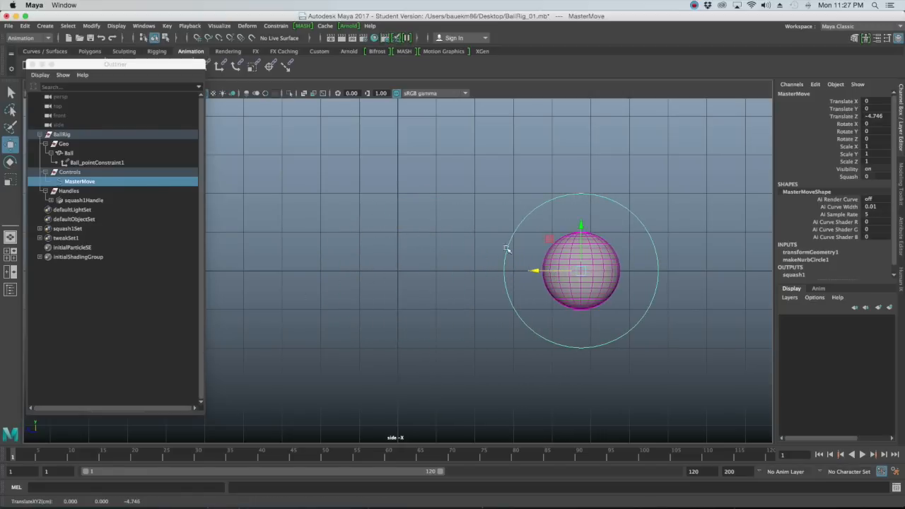
pyautogui.moveTo(539, 271); pyautogui.dragTo(578, 271)
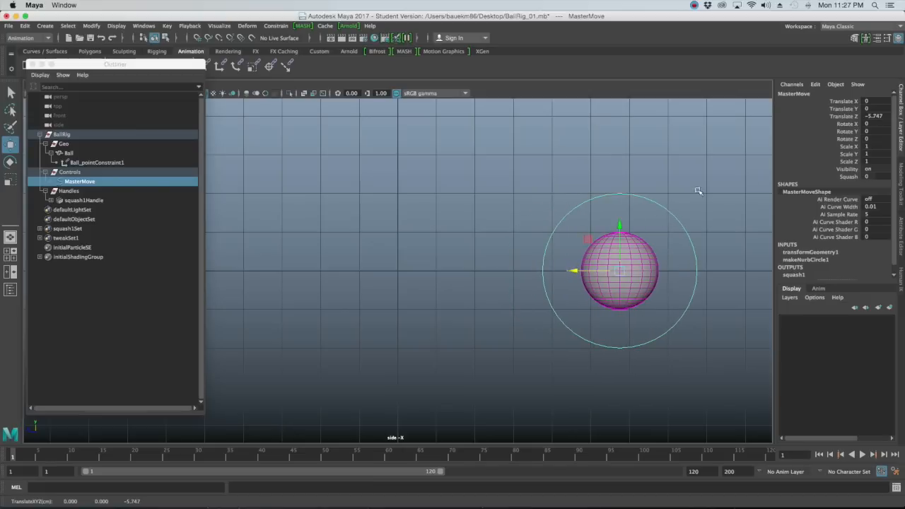
pyautogui.click(849, 176)
pyautogui.moveTo(669, 193); pyautogui.dragTo(692, 197, button='middle')
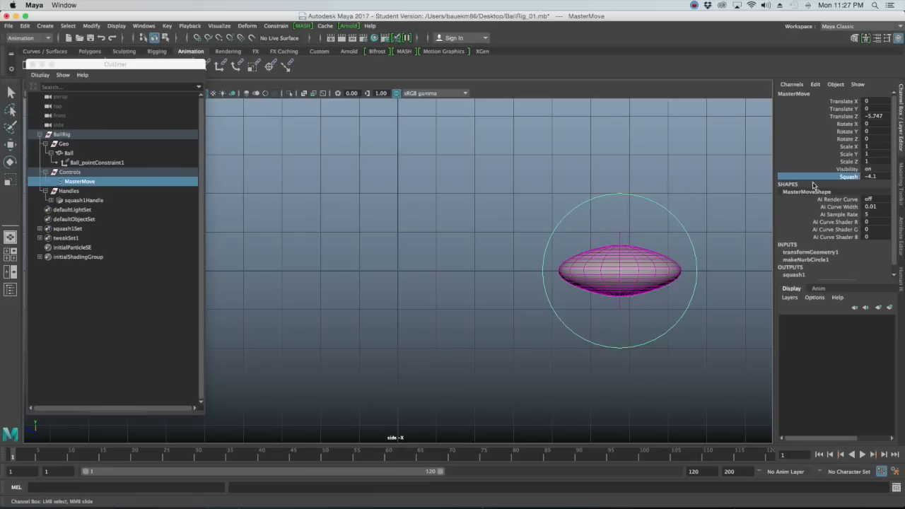
pyautogui.press('w')
pyautogui.moveTo(620, 244); pyautogui.dragTo(479, 183)
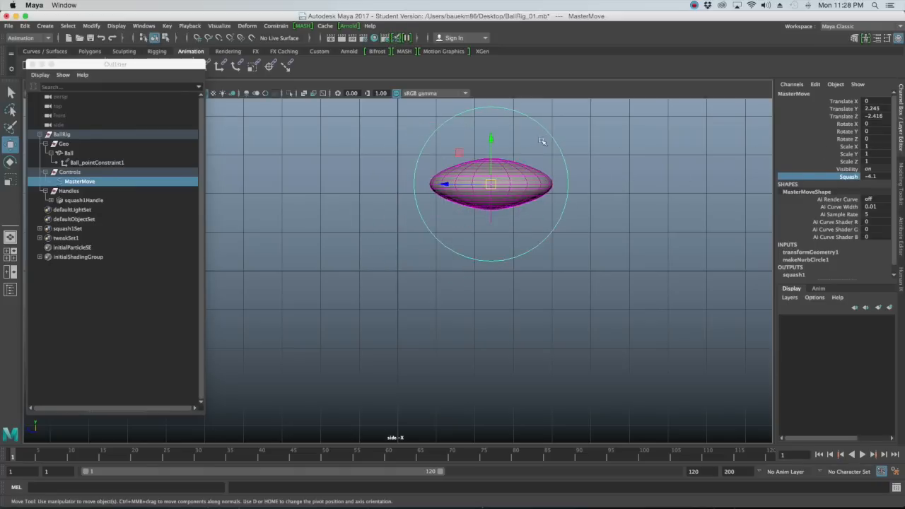
# Step: Test the rig further by adjusting MasterMove's Squash and rotating the control about X in the side view
pyautogui.click(848, 176)
pyautogui.moveTo(637, 179); pyautogui.dragTo(669, 178, button='middle')
pyautogui.press('e')
pyautogui.moveTo(459, 158); pyautogui.dragTo(514, 147)
# Step: Undo all test movement, rotation and Squash changes on MasterMove
pyautogui.press('super+z')
pyautogui.press('super+z')
pyautogui.press('super+z')
pyautogui.press('super+z')
pyautogui.press('super+z')
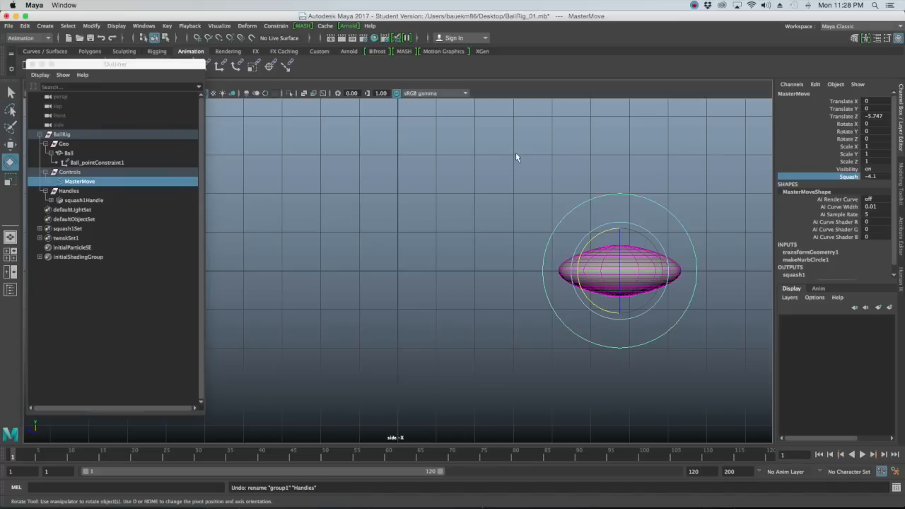
pyautogui.press('super+z')
pyautogui.press('super+z')
pyautogui.press('super+z')
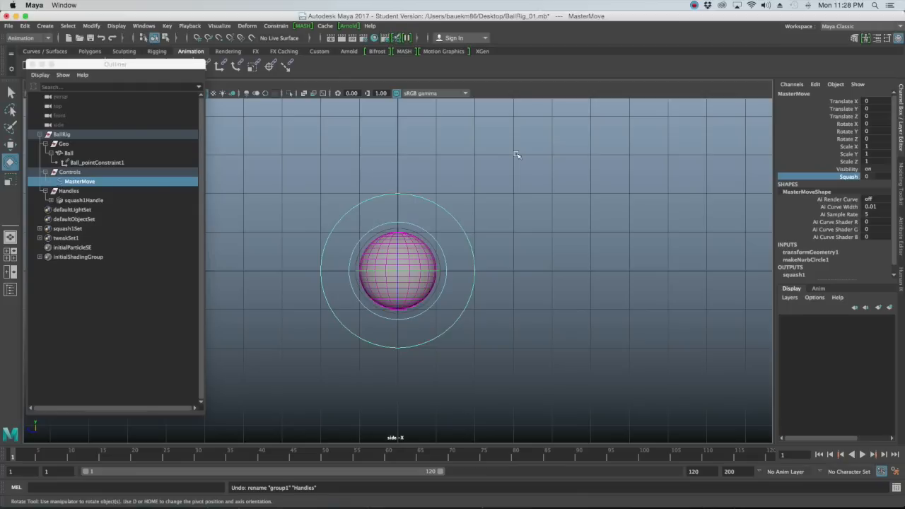
# Step: Expand squash1Handle in the Outliner to show its parent constraint, and select the MasterMove circle
pyautogui.moveTo(461, 171); pyautogui.dragTo(425, 202)
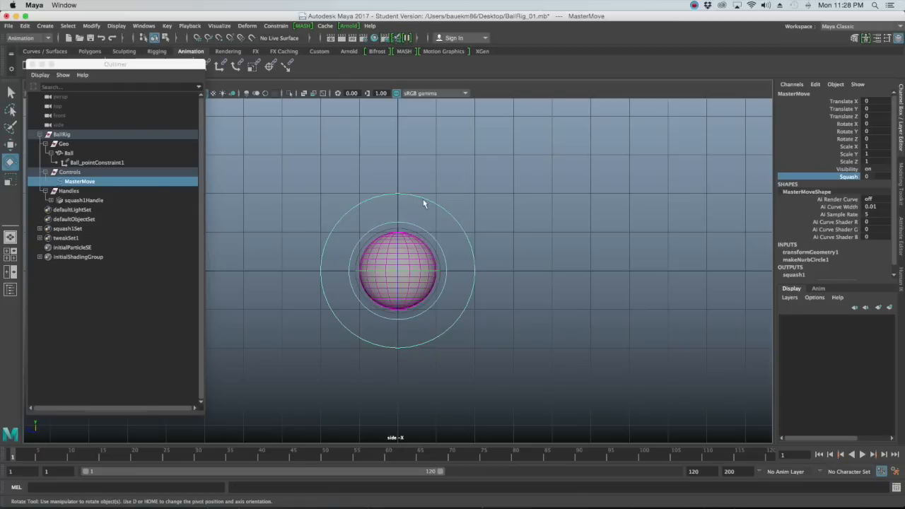
pyautogui.click(460, 179)
pyautogui.moveTo(460, 178); pyautogui.dragTo(459, 201)
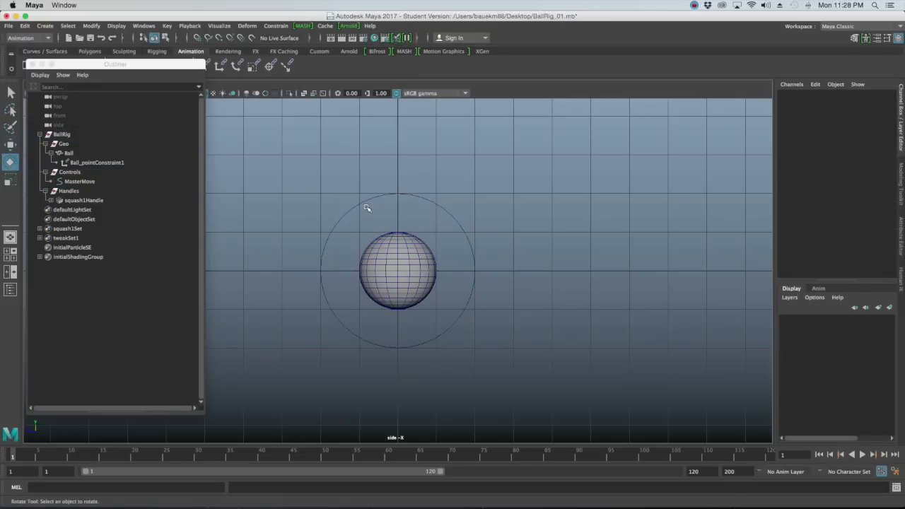
pyautogui.click(53, 203)
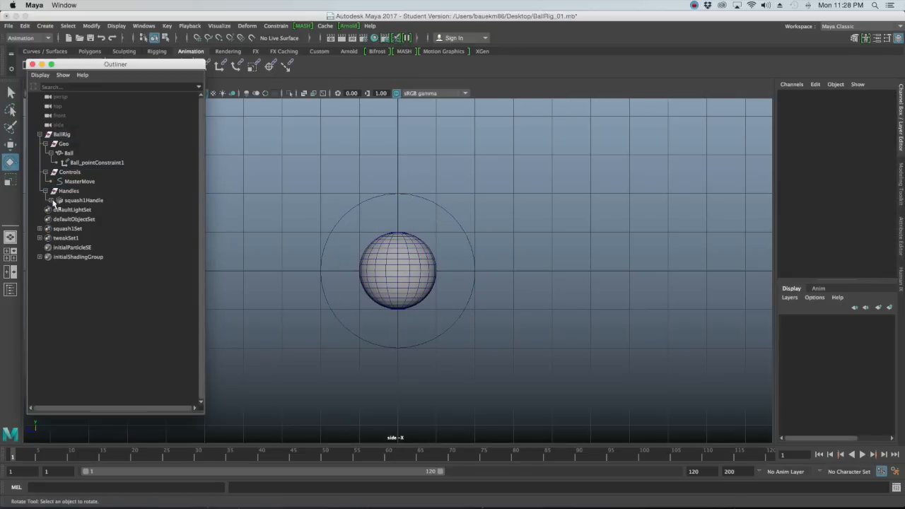
pyautogui.click(348, 216)
pyautogui.scroll(2, 361, 216)
pyautogui.scroll(5, 362, 215)
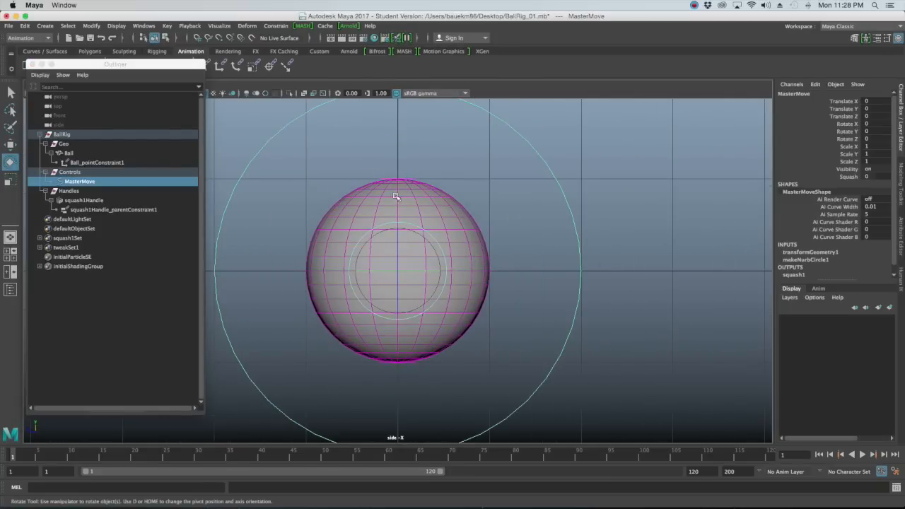
pyautogui.scroll(-5, 403, 185)
pyautogui.scroll(3, 389, 208)
pyautogui.keyDown('alt'); pyautogui.moveTo(369, 220); pyautogui.dragTo(389, 222, button='middle'); pyautogui.keyUp('alt')
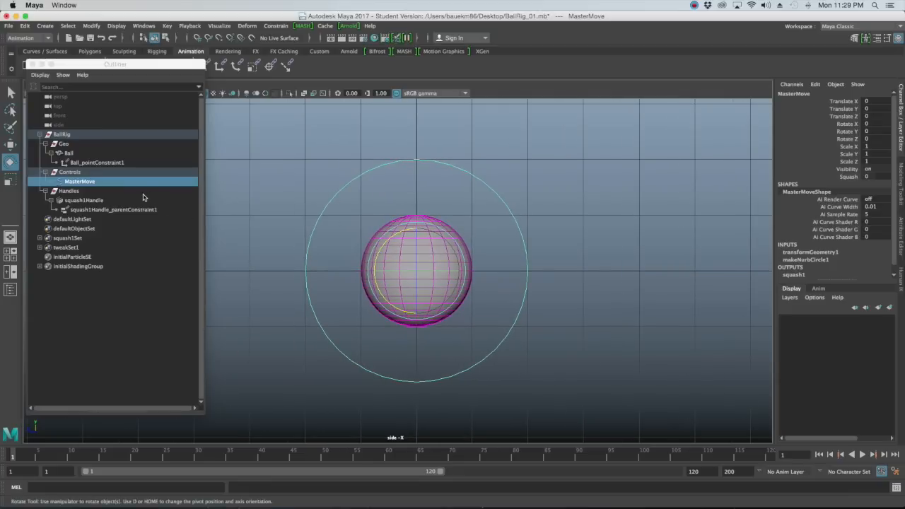
# Step: Hide squash1Handle by setting its Visibility to off, and clear the selection
pyautogui.click(99, 201)
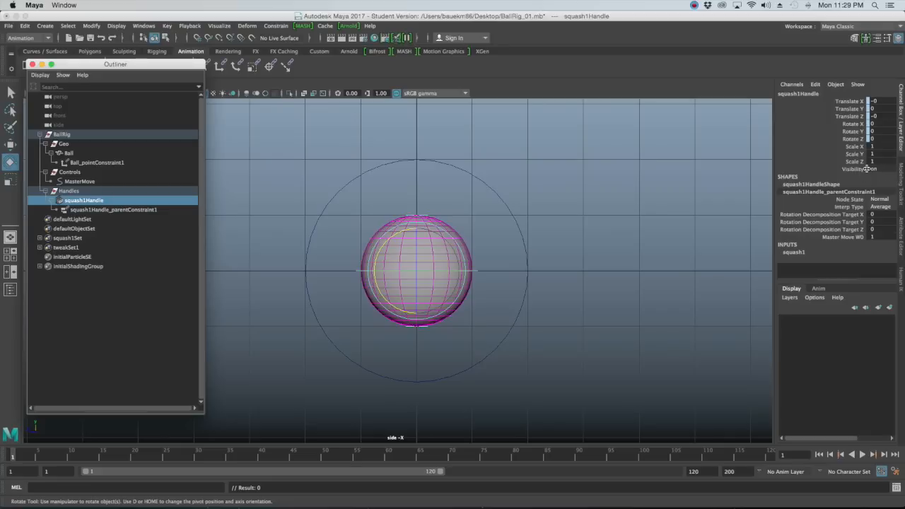
pyautogui.click(884, 170)
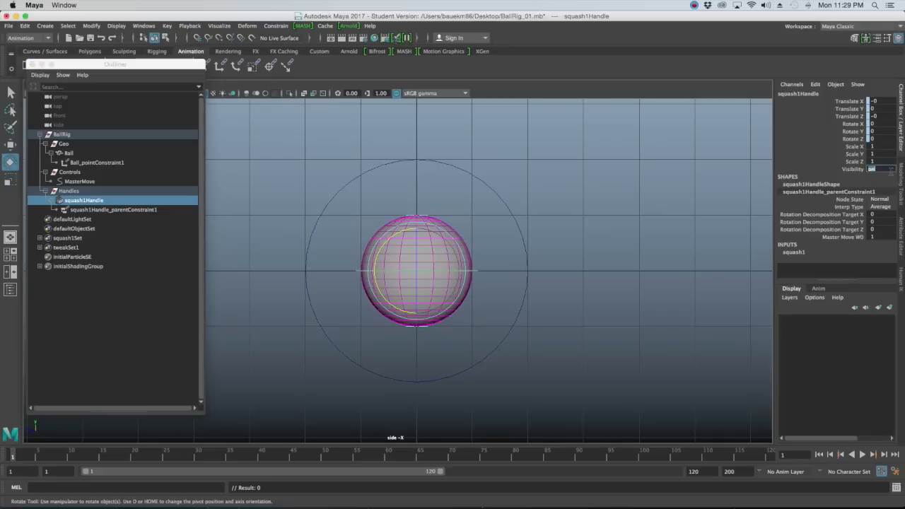
pyautogui.write('0')
pyautogui.press('Return')
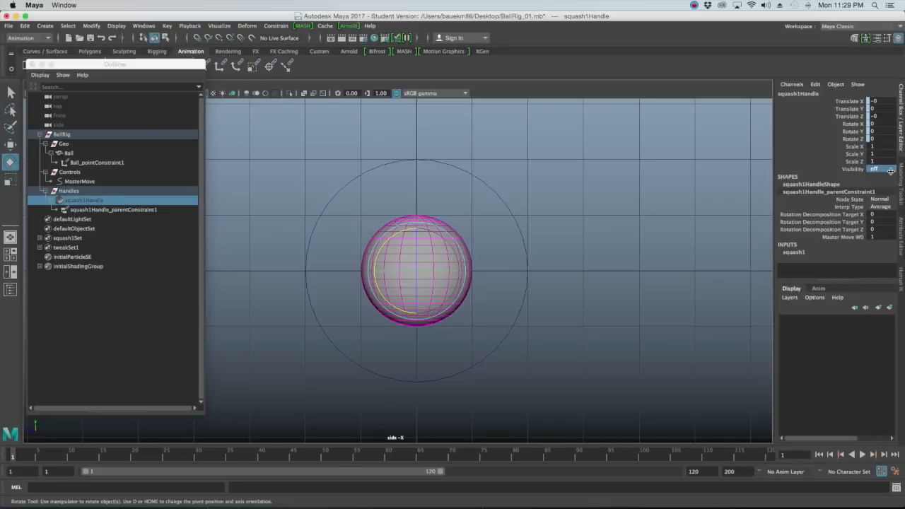
pyautogui.click(657, 198)
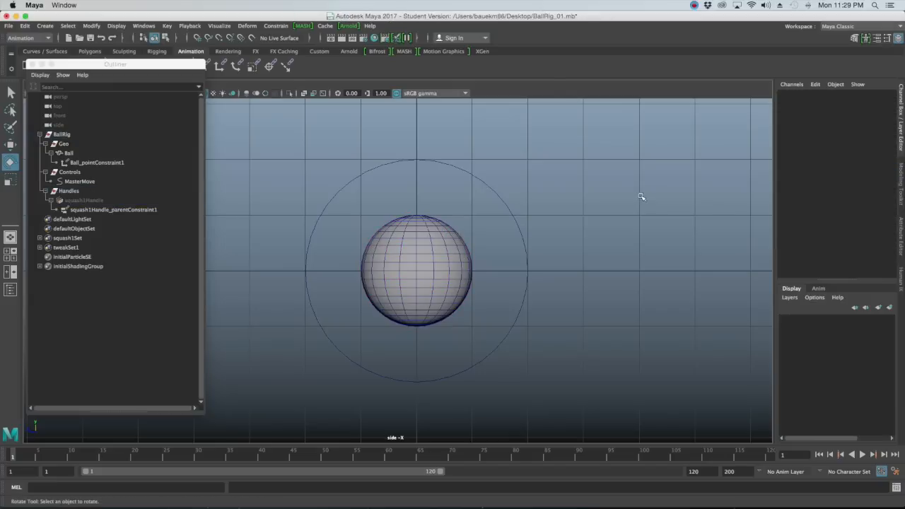
pyautogui.click(98, 201)
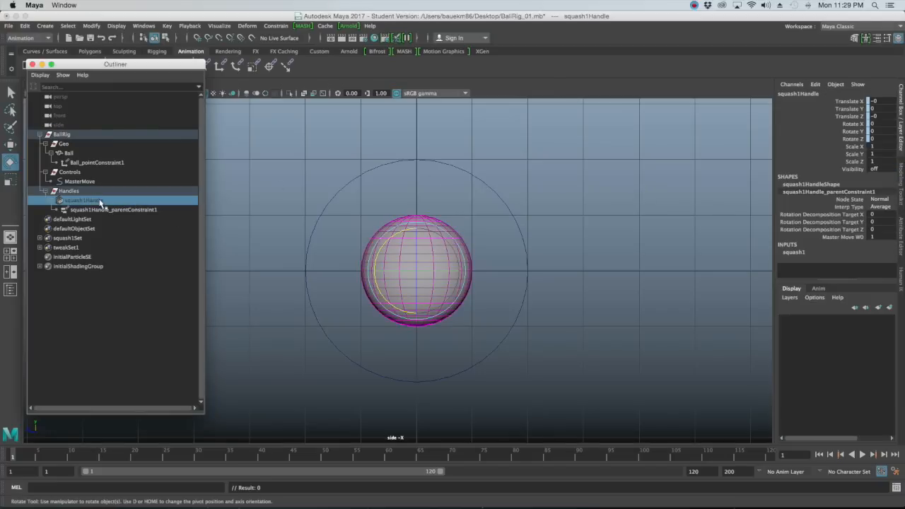
pyautogui.click(573, 196)
# Step: Lock and hide MasterMove's Rotate Y, Rotate Z, Scale X, Scale Y and Scale Z channels
pyautogui.moveTo(569, 196); pyautogui.dragTo(506, 215)
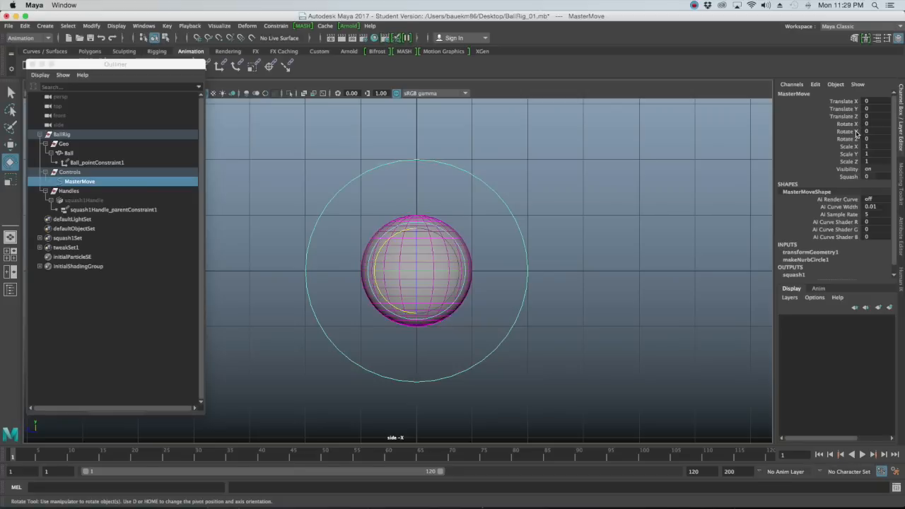
pyautogui.moveTo(857, 132); pyautogui.dragTo(855, 164)
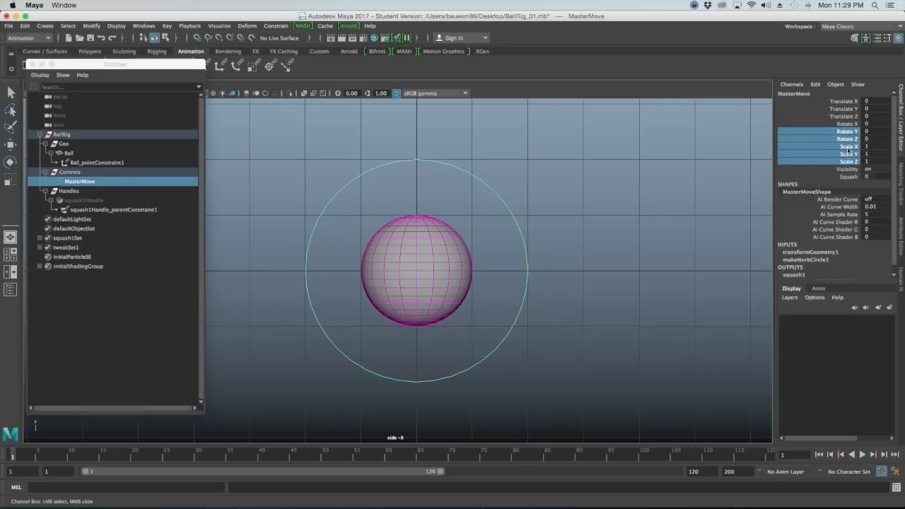
pyautogui.rightClick(856, 139)
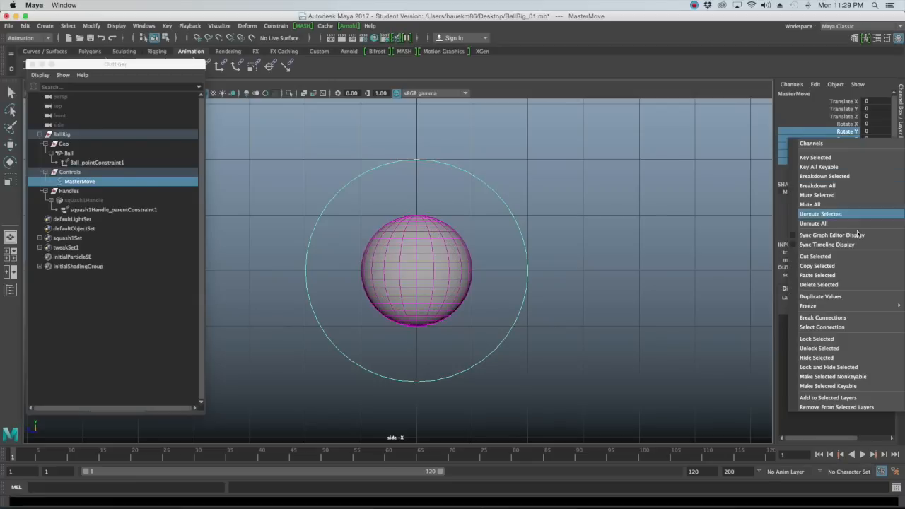
pyautogui.moveTo(862, 309)
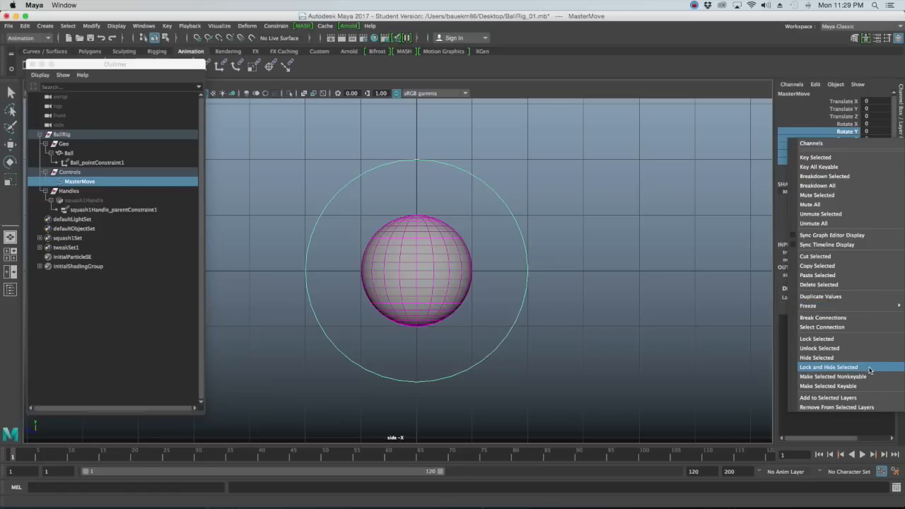
pyautogui.click(870, 368)
pyautogui.press('e')
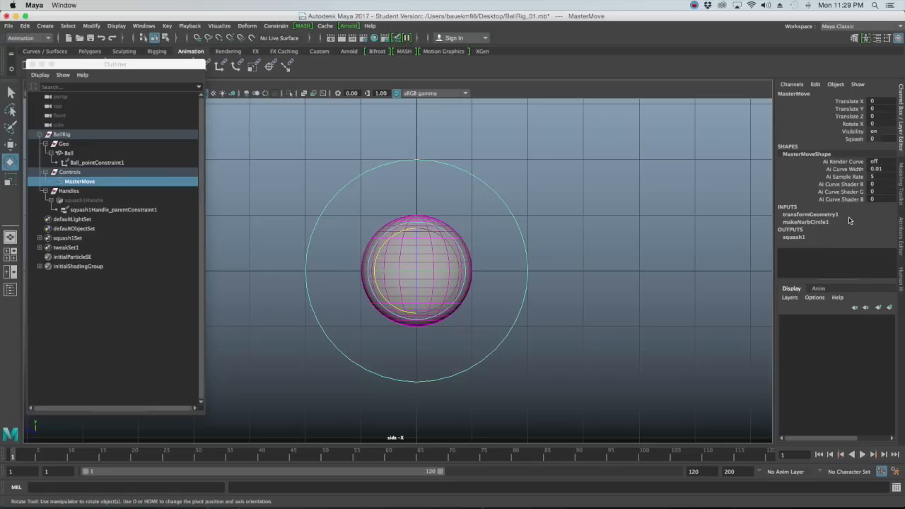
# Step: Examine the ball and MasterMove's rotation axes from several angles in the perspective view and in the side view
pyautogui.click(621, 192)
pyautogui.moveTo(572, 184); pyautogui.dragTo(463, 219)
pyautogui.click(593, 172)
pyautogui.press('space')
pyautogui.press('space')
pyautogui.keyDown('alt'); pyautogui.moveTo(622, 172); pyautogui.dragTo(565, 234); pyautogui.keyUp('alt')
pyautogui.keyDown('alt'); pyautogui.moveTo(463, 220); pyautogui.dragTo(526, 167); pyautogui.keyUp('alt')
pyautogui.moveTo(493, 186); pyautogui.dragTo(429, 206)
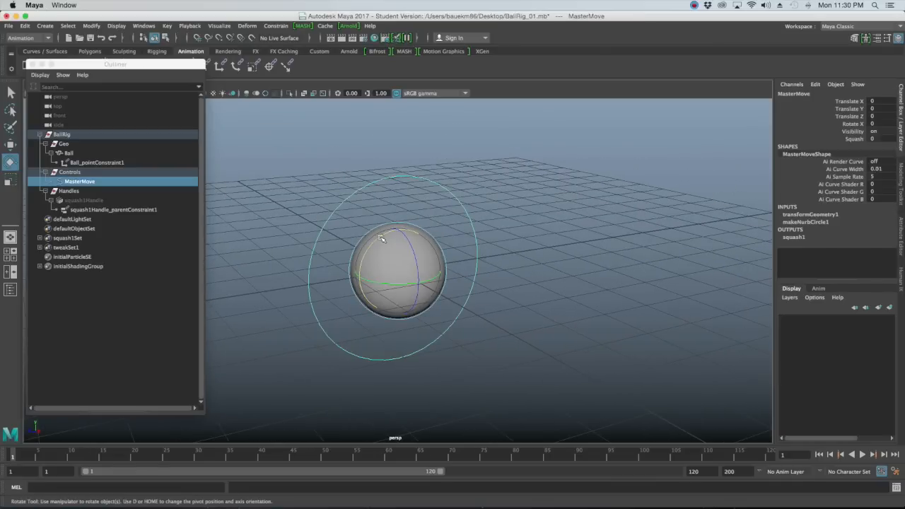
pyautogui.keyDown('alt'); pyautogui.moveTo(477, 237); pyautogui.dragTo(494, 224); pyautogui.keyUp('alt')
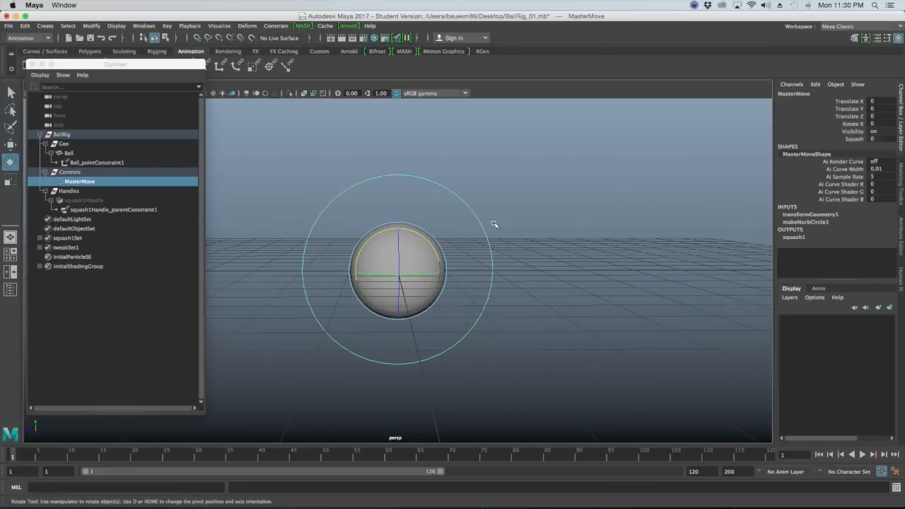
pyautogui.press('space')
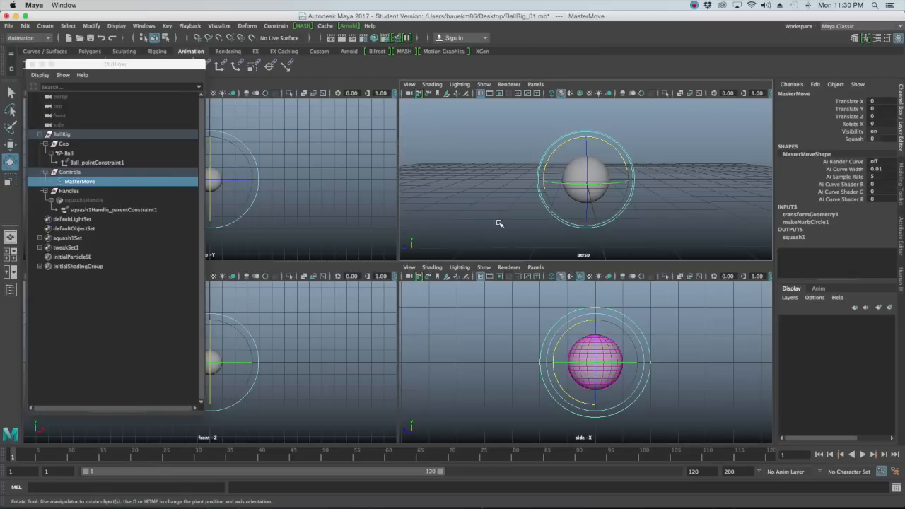
pyautogui.press('space')
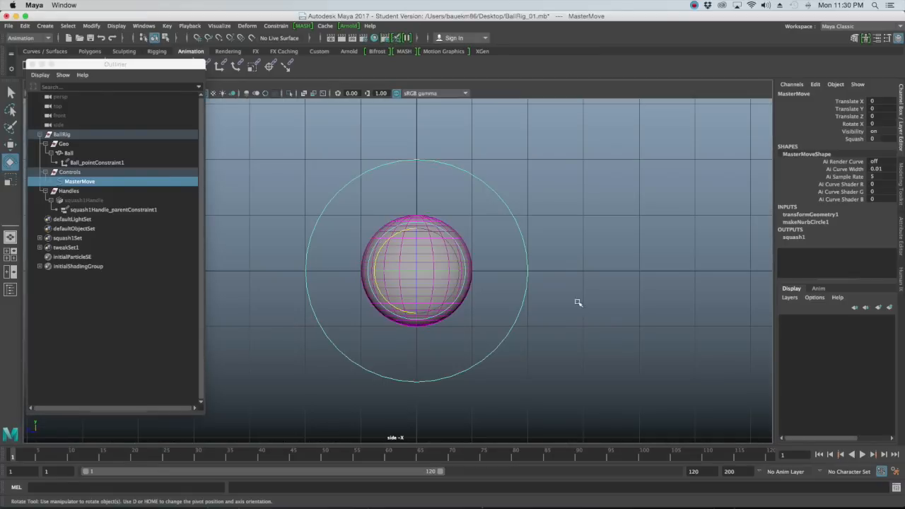
# Step: Try rotating MasterMove slightly about X in the side view, undo the rotation and return to the perspective view
pyautogui.moveTo(398, 236)
pyautogui.mouseDown()
pyautogui.moveTo(415, 235)
pyautogui.moveTo(406, 233)
pyautogui.mouseUp()
pyautogui.hotkey('ctrl', 'z')
pyautogui.press('space')
pyautogui.press('space')
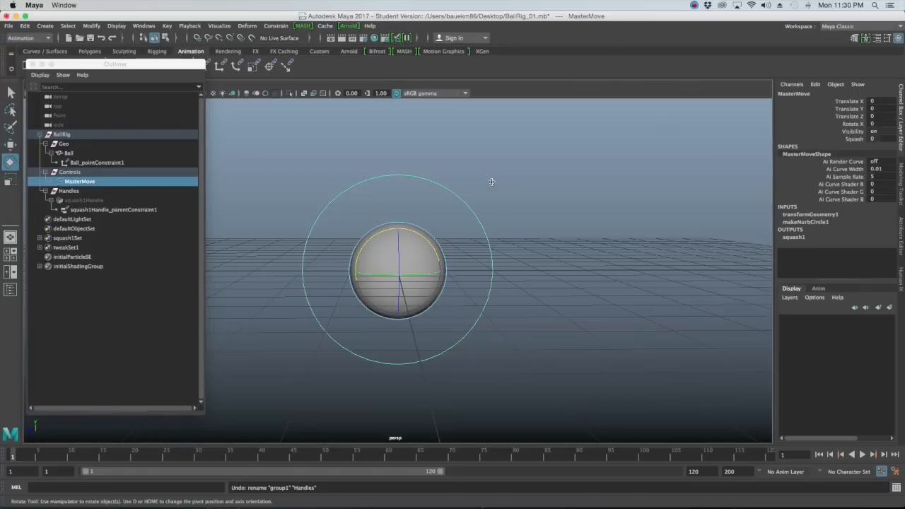
# Step: Lock MasterMove's Visibility channel without hiding it
pyautogui.click(547, 219)
pyautogui.keyDown('alt'); pyautogui.moveTo(546, 219); pyautogui.dragTo(557, 238); pyautogui.keyUp('alt')
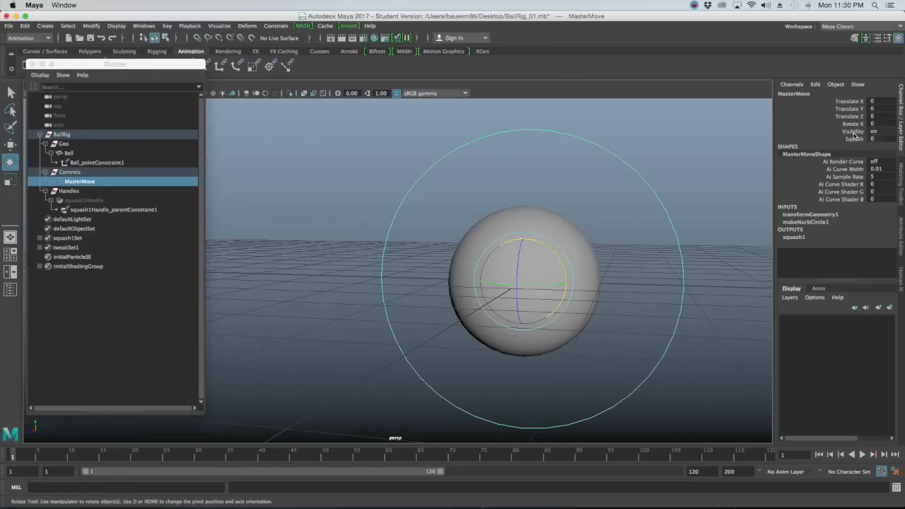
pyautogui.click(854, 132)
pyautogui.rightClick(859, 133)
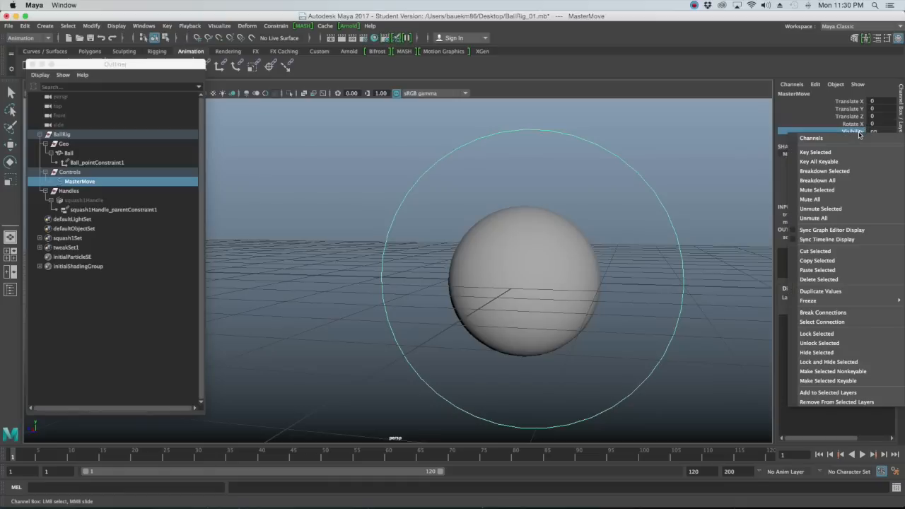
pyautogui.click(869, 334)
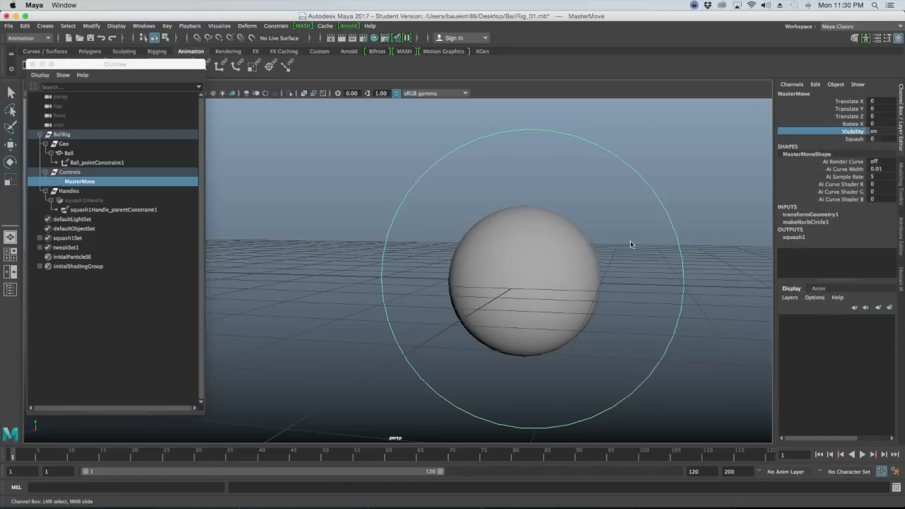
# Step: Close the Outliner and select MasterMove in the side view, with open space around the ball
pyautogui.press('space')
pyautogui.press('space')
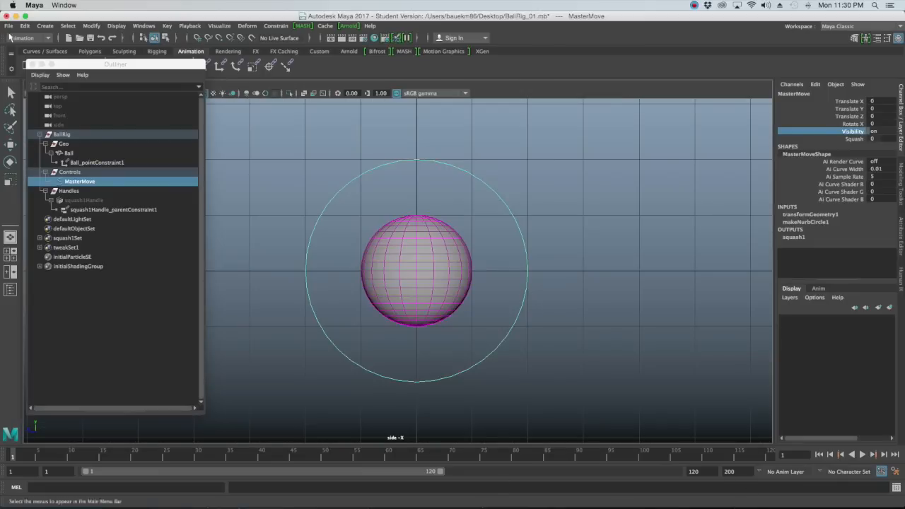
pyautogui.click(32, 64)
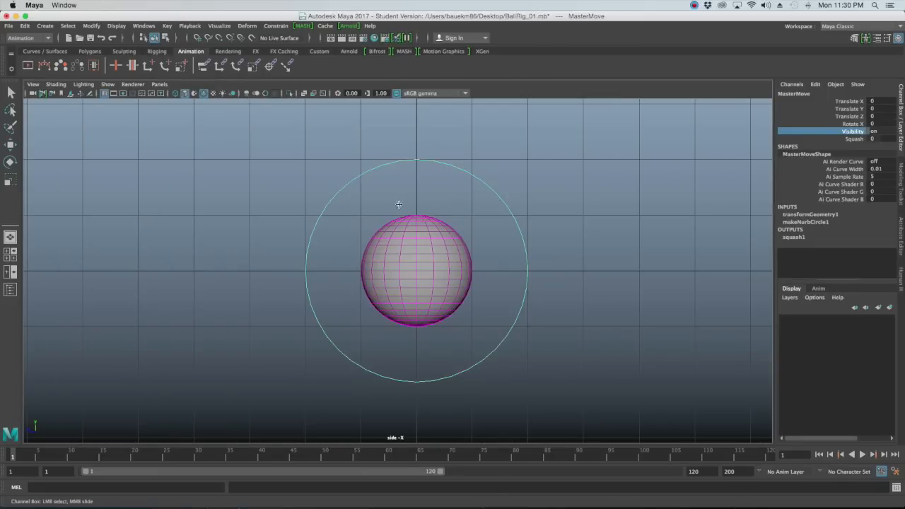
pyautogui.scroll(-5, 400, 205)
pyautogui.click(458, 223)
pyautogui.moveTo(459, 222); pyautogui.dragTo(414, 239)
pyautogui.keyDown('alt'); pyautogui.moveTo(474, 227); pyautogui.dragTo(429, 235, button='middle'); pyautogui.keyUp('alt')
pyautogui.scroll(-2, 429, 235)
pyautogui.scroll(-2, 484, 234)
pyautogui.keyDown('alt'); pyautogui.moveTo(557, 217); pyautogui.dragTo(510, 237, button='middle'); pyautogui.keyUp('alt')
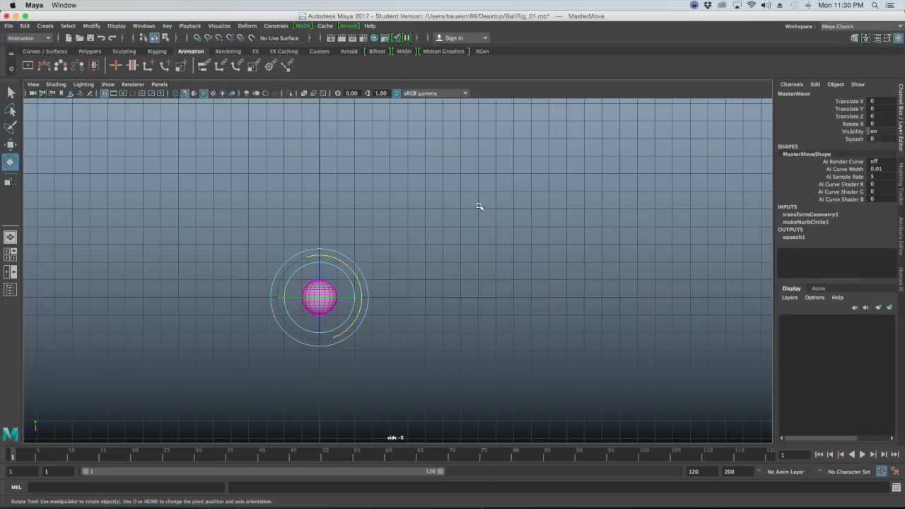
# Step: Test MasterMove at about Translate Y 5.55 and Z -6.99, with Squash at 6.4 and Rotate X at about -32.4
pyautogui.press('w')
pyautogui.moveTo(320, 297); pyautogui.dragTo(441, 199)
pyautogui.click(853, 139)
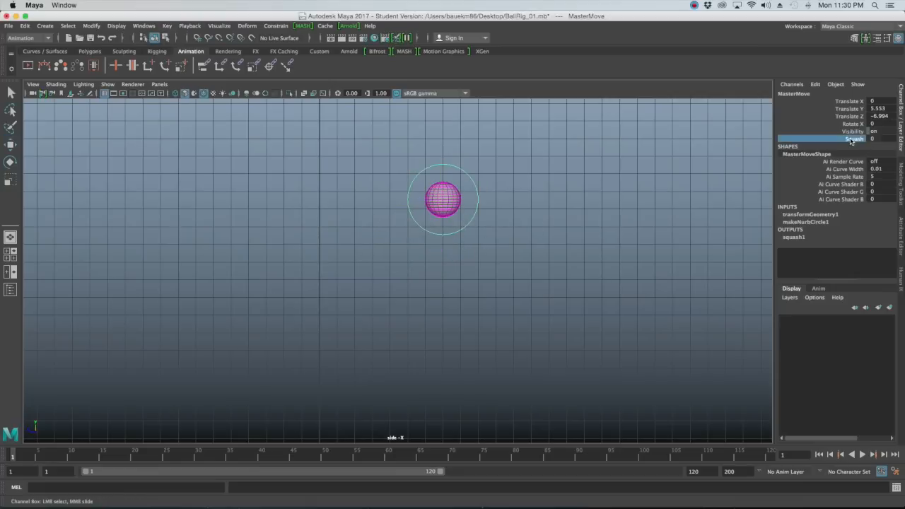
pyautogui.moveTo(590, 164); pyautogui.dragTo(537, 147, button='middle')
pyautogui.scroll(2, 486, 166)
pyautogui.press('e')
pyautogui.moveTo(414, 172); pyautogui.dragTo(428, 153)
pyautogui.keyDown('alt'); pyautogui.moveTo(449, 179); pyautogui.dragTo(463, 208, button='middle'); pyautogui.keyUp('alt')
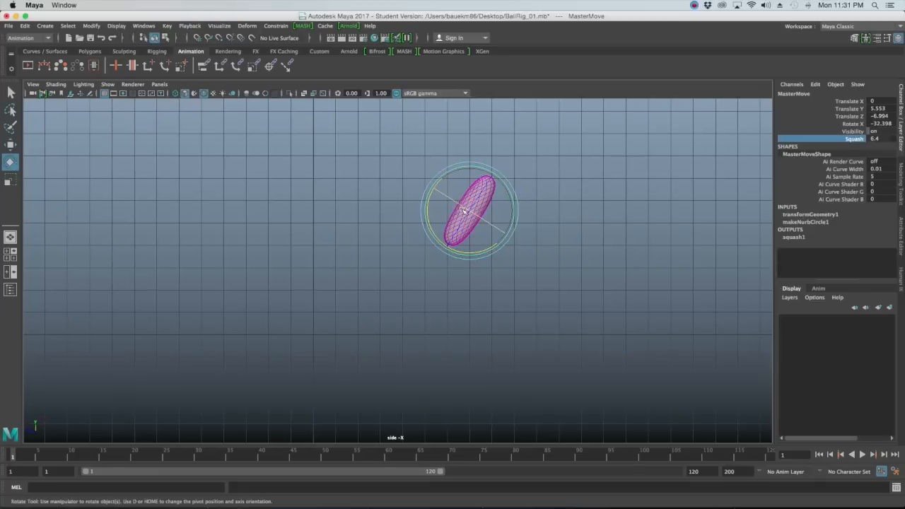
pyautogui.keyDown('alt'); pyautogui.moveTo(463, 209); pyautogui.dragTo(471, 210, button='right'); pyautogui.keyUp('alt')
pyautogui.keyDown('alt'); pyautogui.moveTo(472, 210); pyautogui.dragTo(485, 214, button='middle'); pyautogui.keyUp('alt')
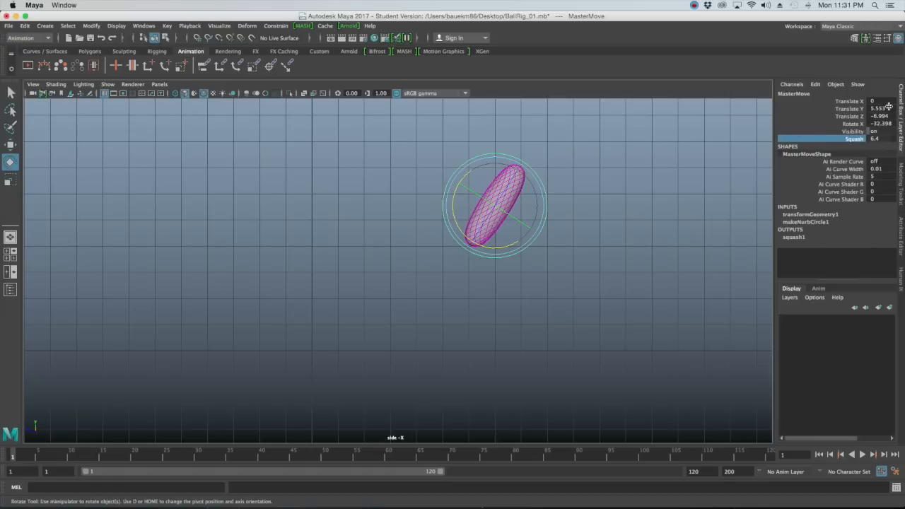
# Step: Reset MasterMove's Translate Y, Translate Z, Rotate X and Squash to 0, and reselect the control
pyautogui.moveTo(889, 106); pyautogui.dragTo(883, 139)
pyautogui.write('0')
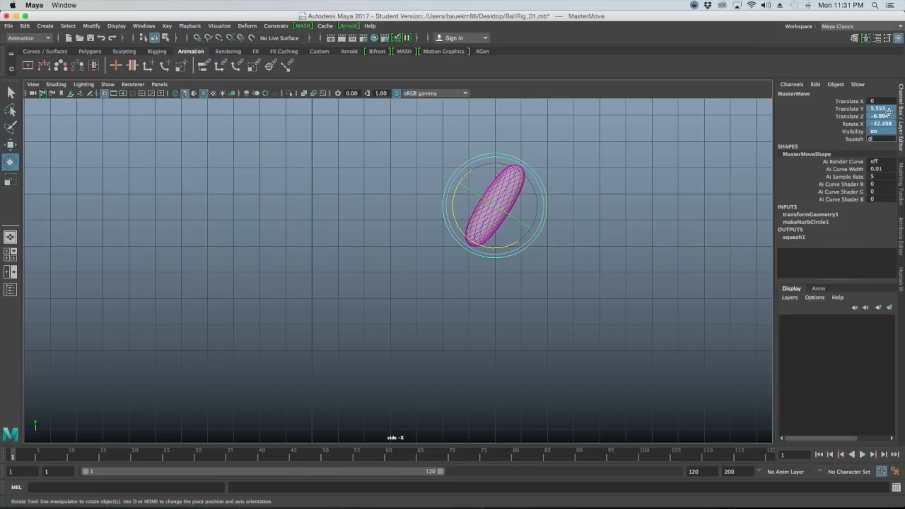
pyautogui.press('Return')
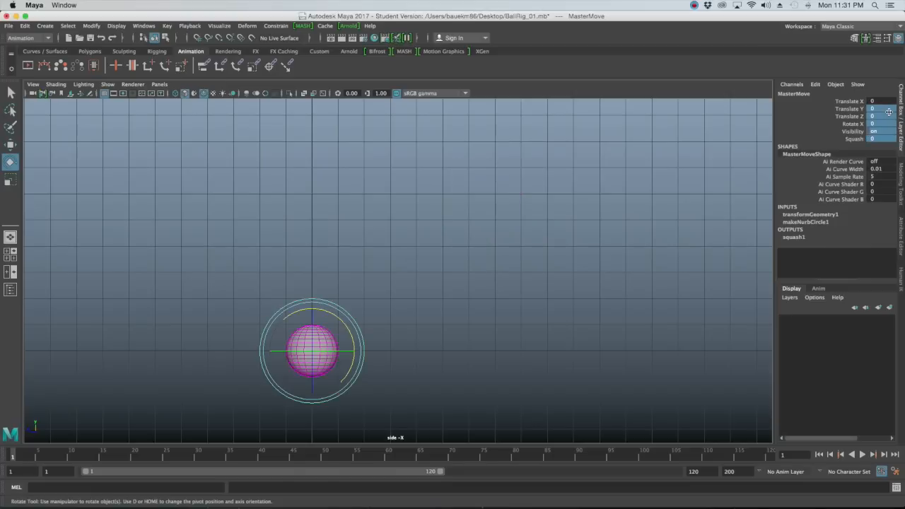
pyautogui.click(857, 132)
pyautogui.click(677, 156)
pyautogui.press('e')
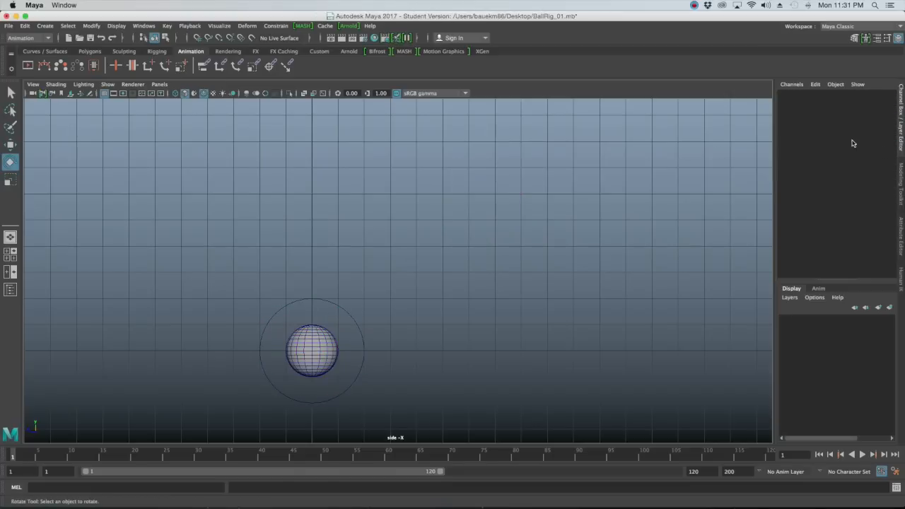
pyautogui.click(325, 304)
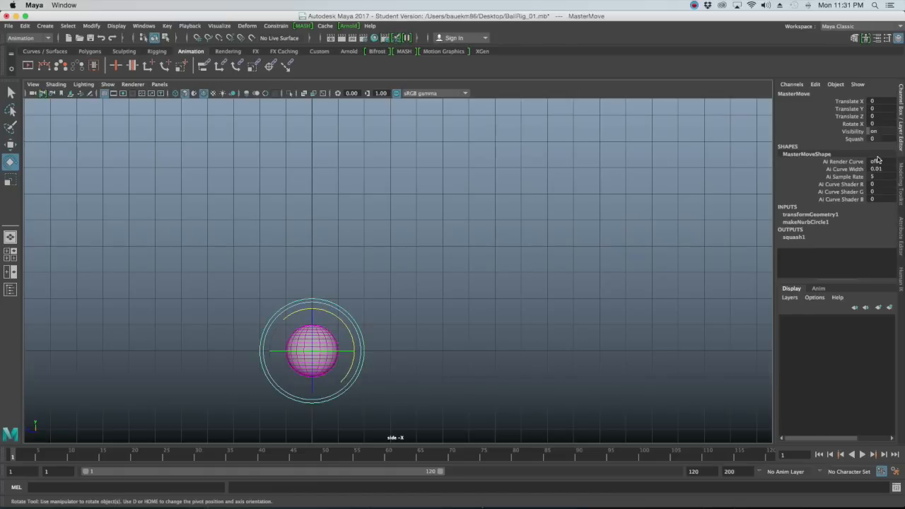
# Step: Select the ball together with the MasterMove circle in the side view and create a display layer from the selection
pyautogui.click(464, 254)
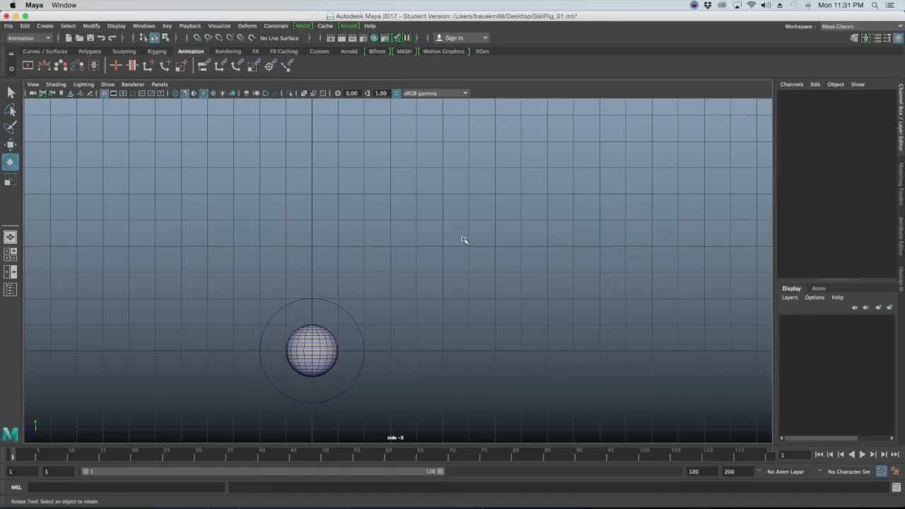
pyautogui.moveTo(418, 282); pyautogui.dragTo(193, 430)
pyautogui.press('f')
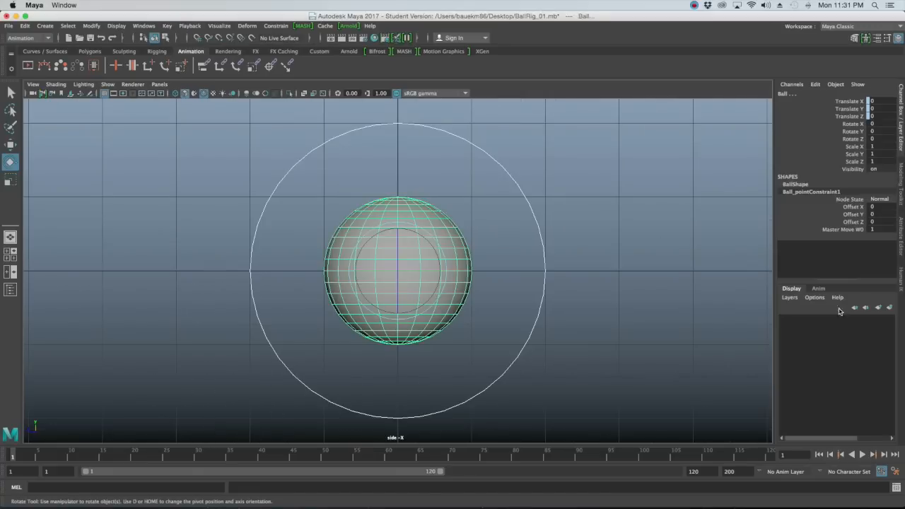
pyautogui.moveTo(557, 130); pyautogui.dragTo(249, 407)
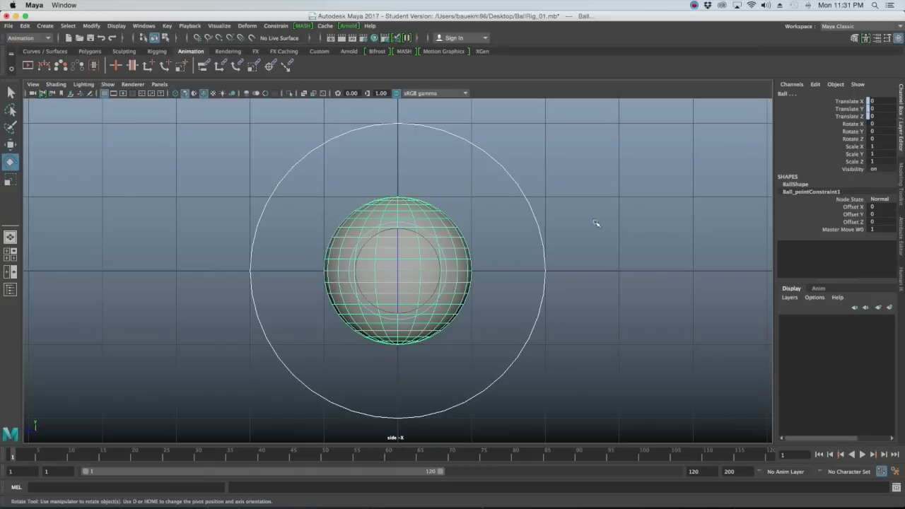
pyautogui.click(890, 308)
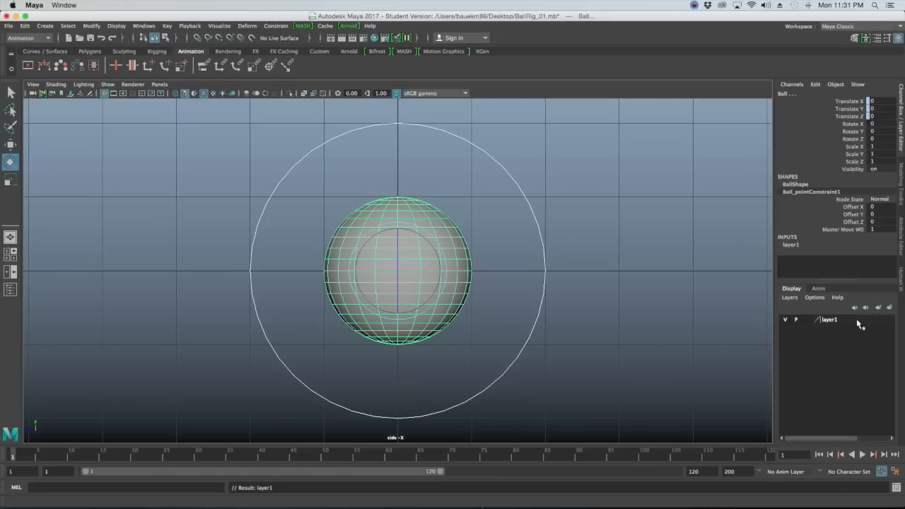
# Step: Rename the new display layer to BallRigLYR, save it, and deselect the rig
pyautogui.doubleClick(829, 321)
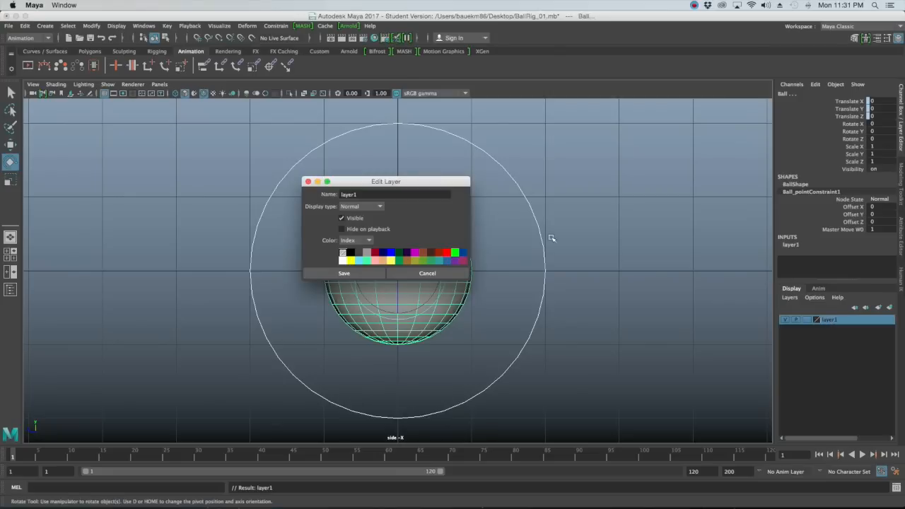
pyautogui.write('BallRigLYR')
pyautogui.click(364, 276)
pyautogui.click(615, 309)
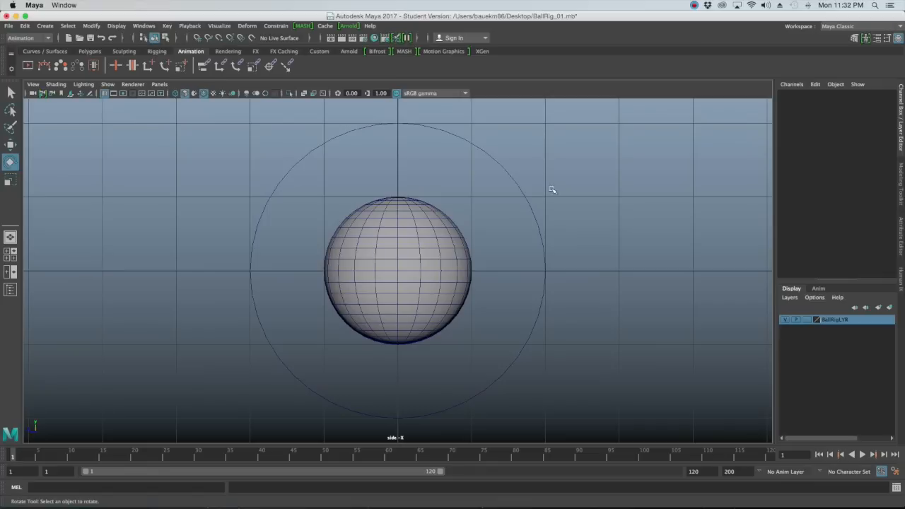
# Step: Test MasterMove's Squash at about -0.7, then reset it to 0
pyautogui.click(466, 135)
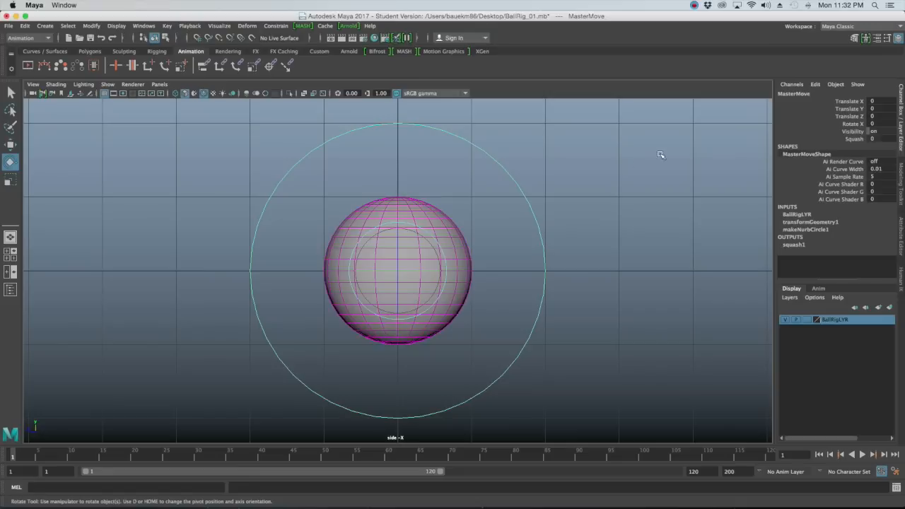
pyautogui.click(866, 139)
pyautogui.moveTo(686, 175); pyautogui.dragTo(677, 178, button='middle')
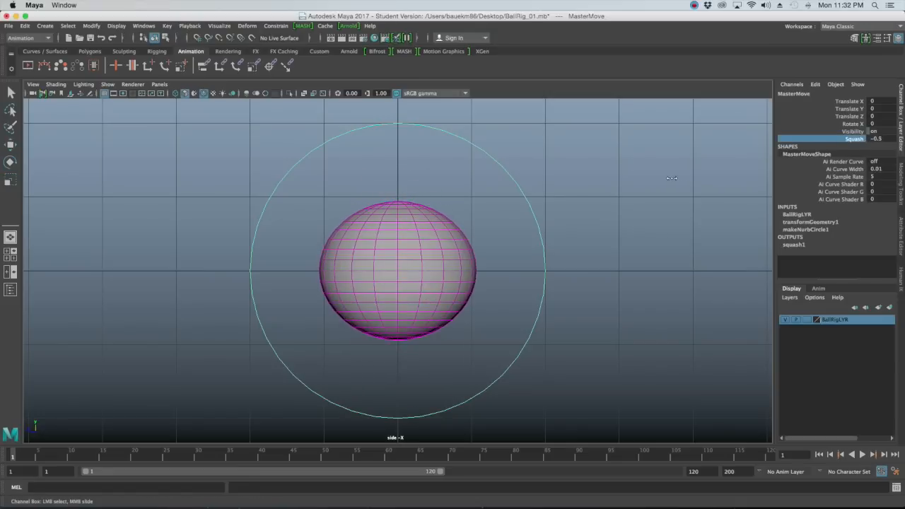
pyautogui.doubleClick(873, 138)
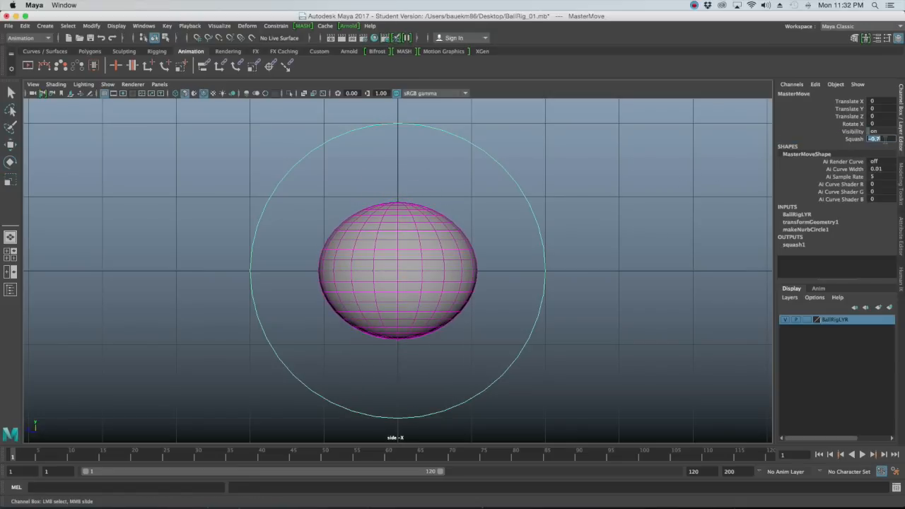
pyautogui.write('0')
pyautogui.press('Return')
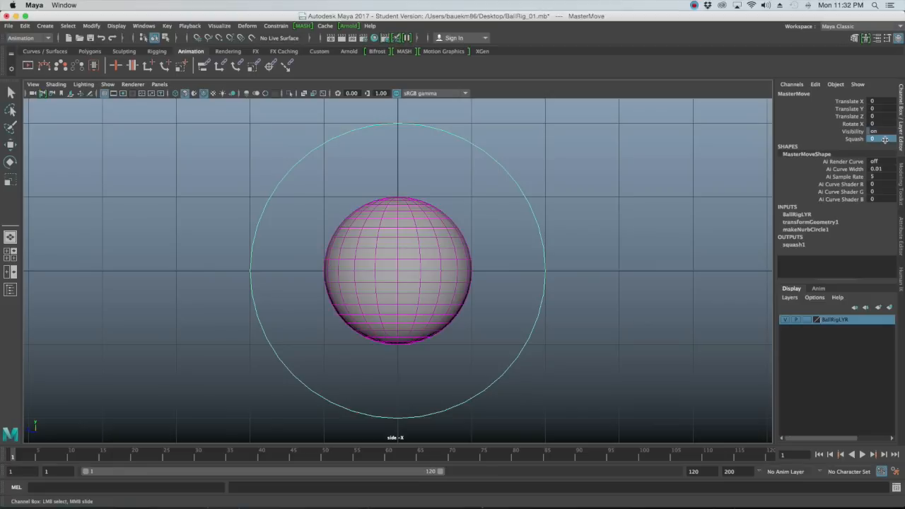